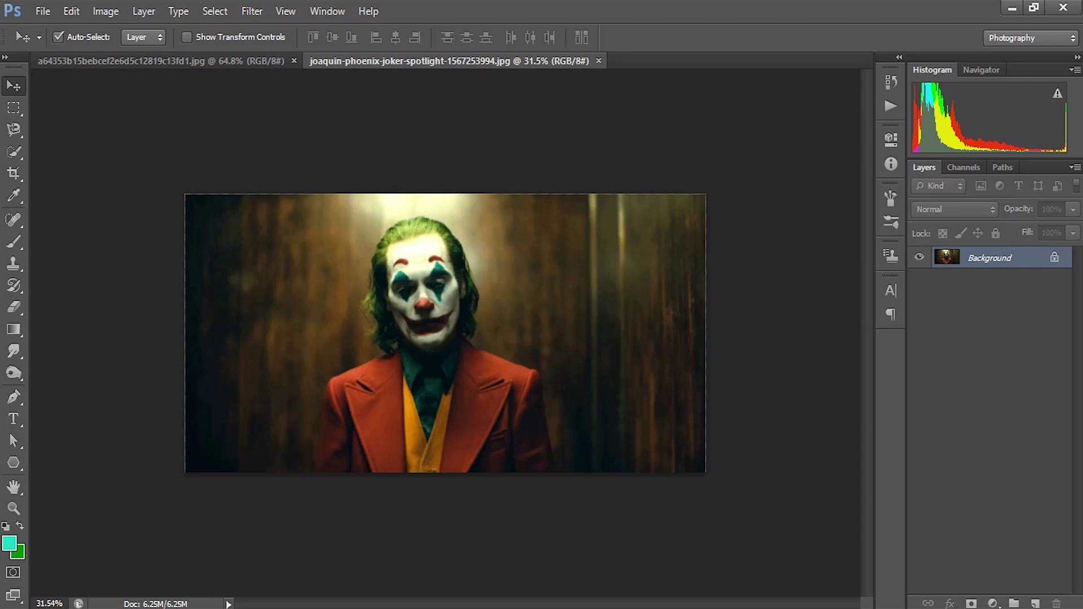
Switch to the portrait photo with the blue backdrop and convert its Background into a regular layer named Layer 0
click(14, 508)
drag(350, 271, 385, 272)
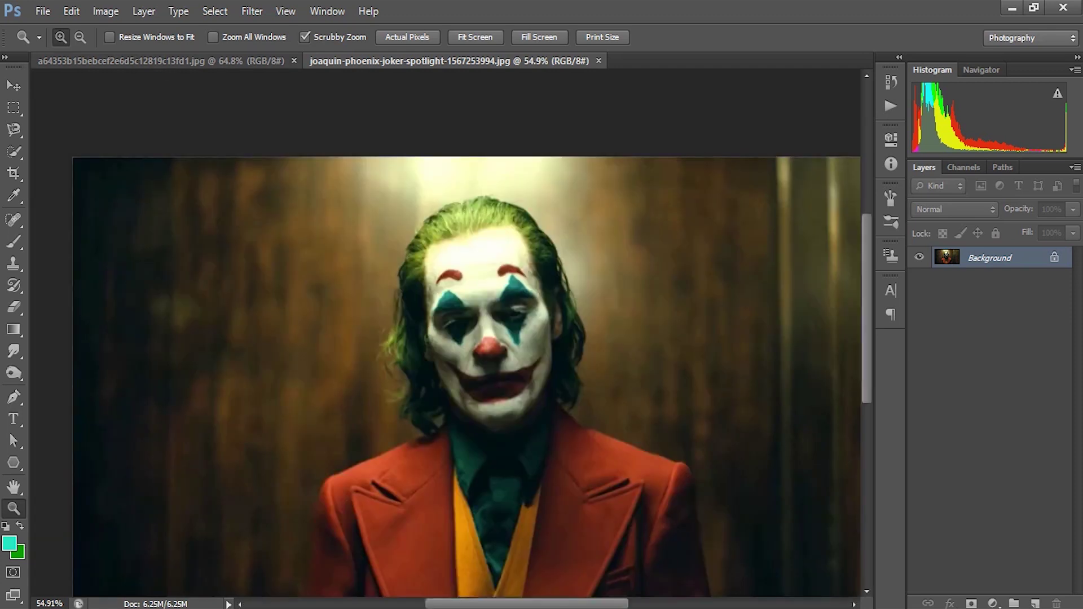
click(118, 61)
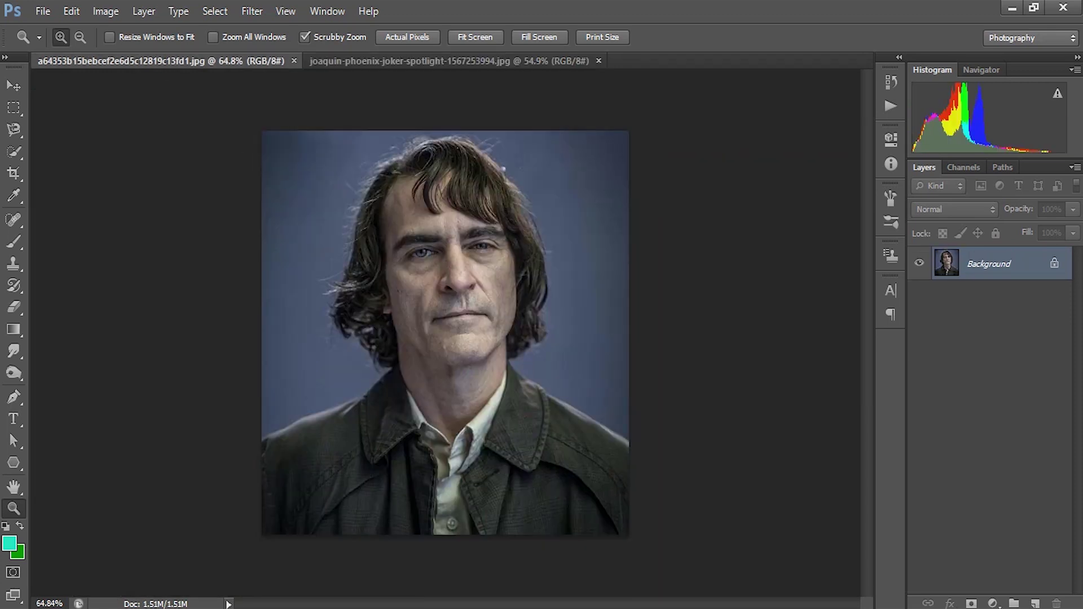
mouse_move(445, 332)
mouse_down()
mouse_move(468, 333)
mouse_move(443, 333)
mouse_move(456, 333)
mouse_up()
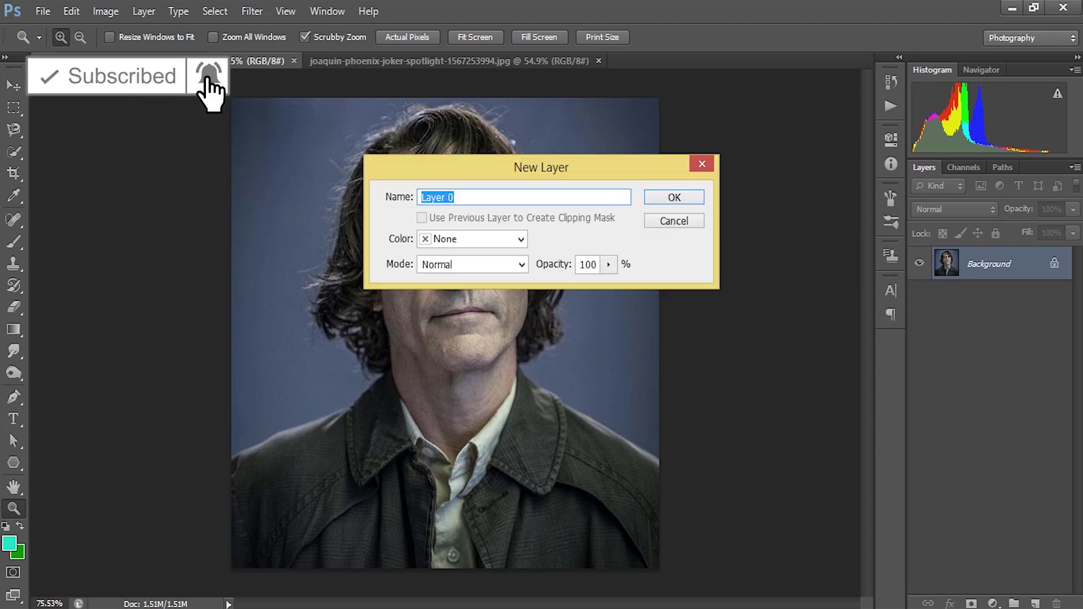
key(Return)
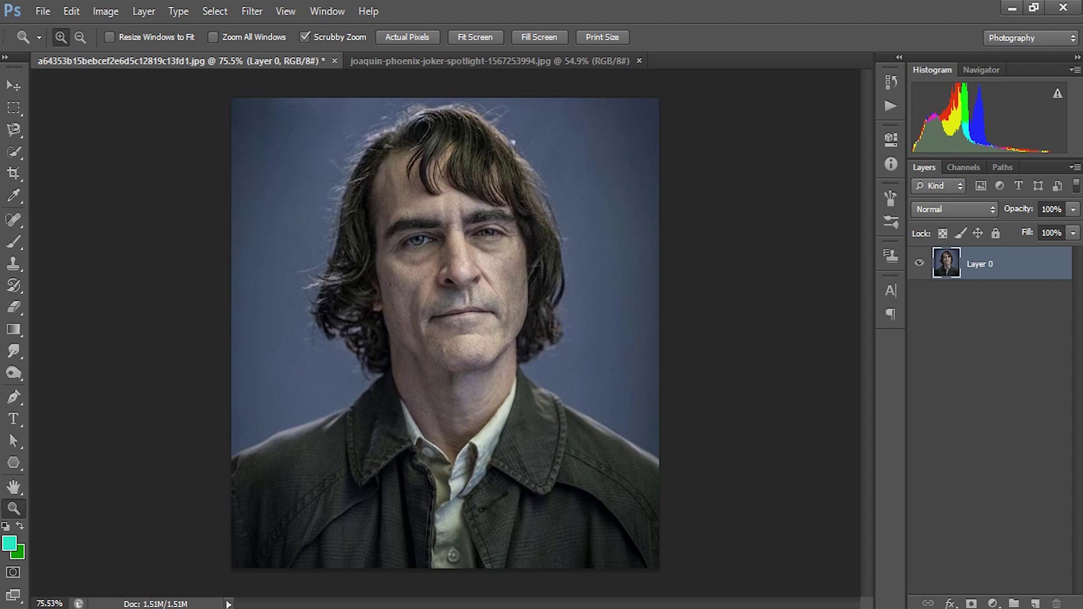
Apply the automatic Brightness/Contrast correction to Layer 0
click(106, 10)
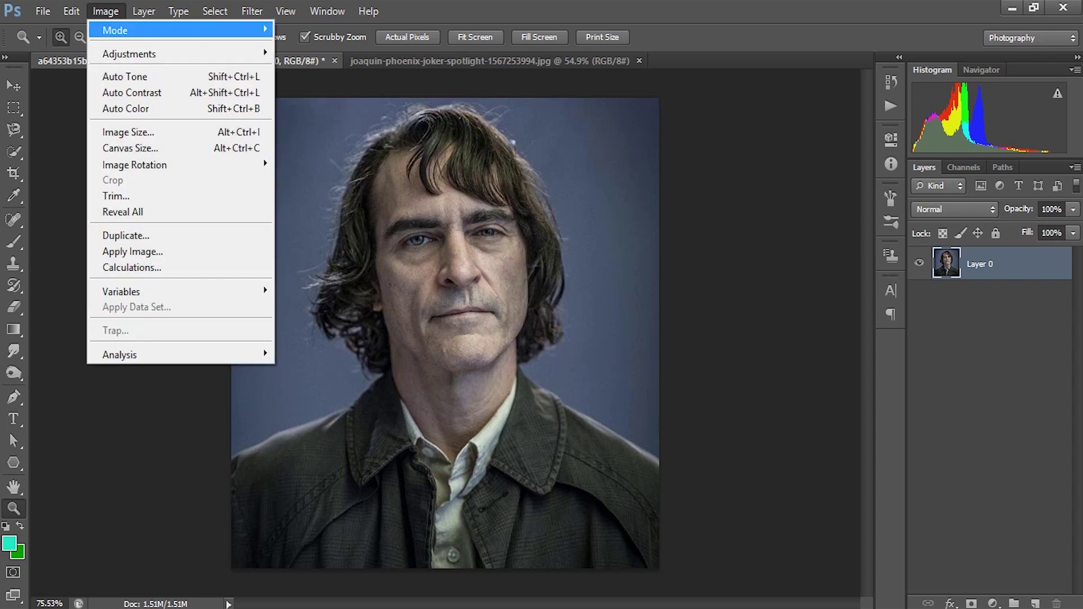
mouse_move(129, 54)
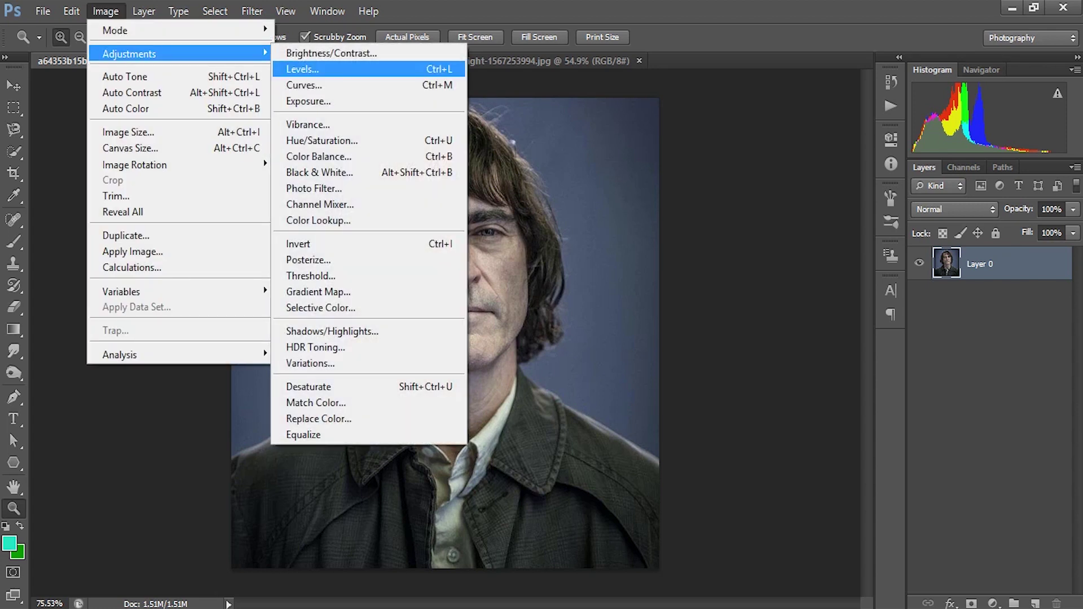
click(331, 53)
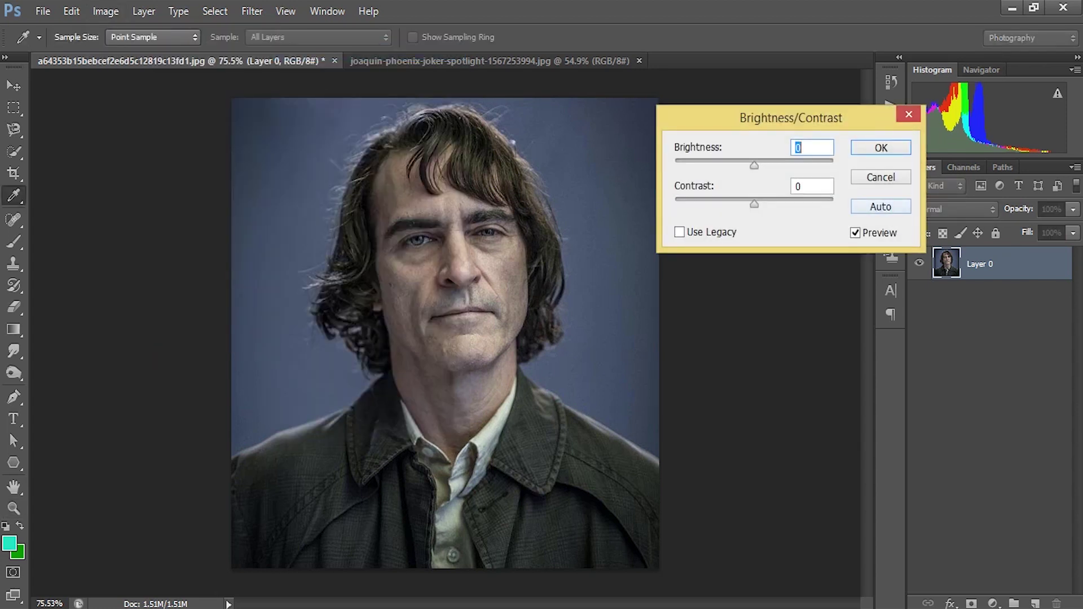
click(880, 207)
key(space)
click(801, 147)
key(Return)
key(z)
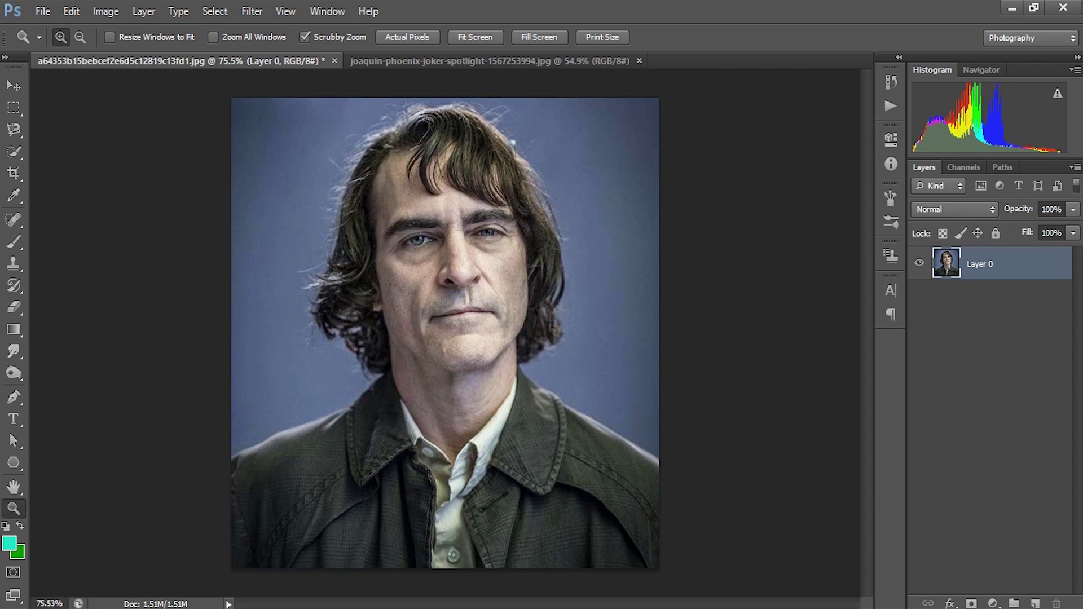
Apply a Levels adjustment to Layer 0 using the Increase Contrast 1 preset
click(106, 11)
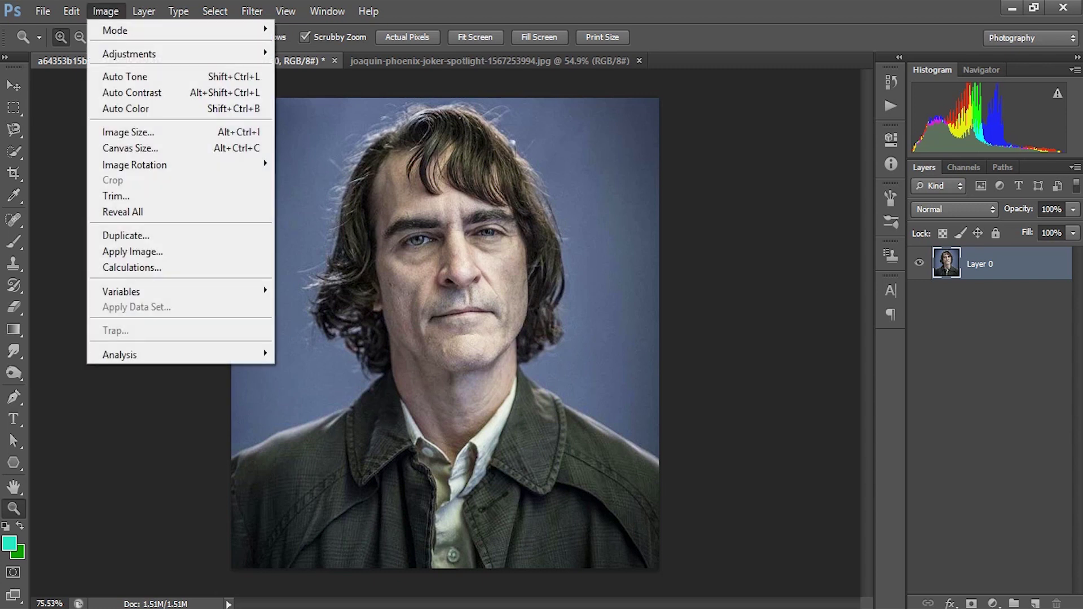
mouse_move(129, 54)
click(302, 69)
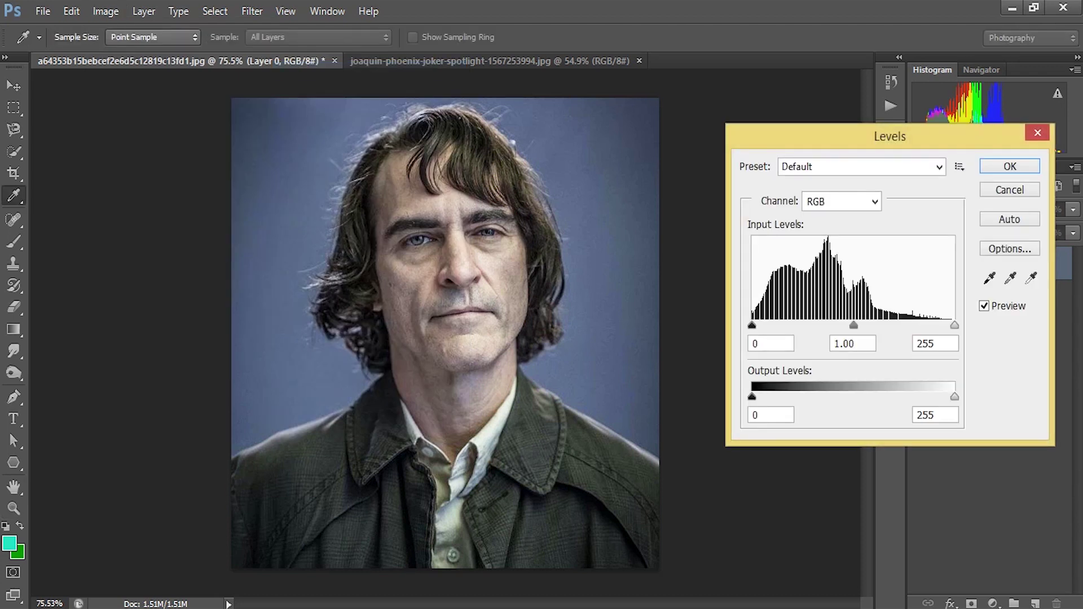
click(938, 166)
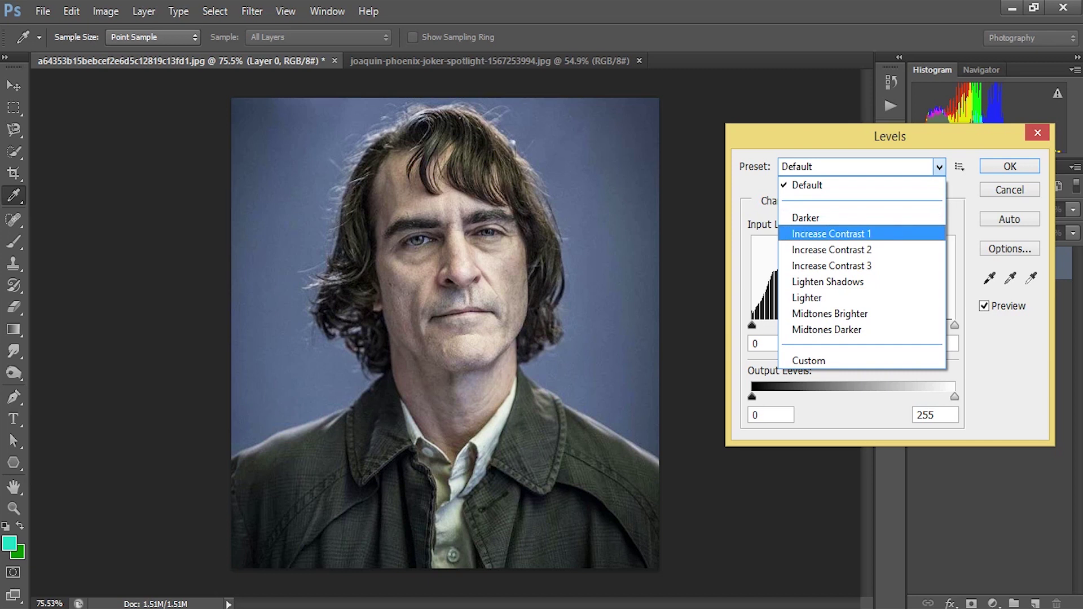
click(832, 233)
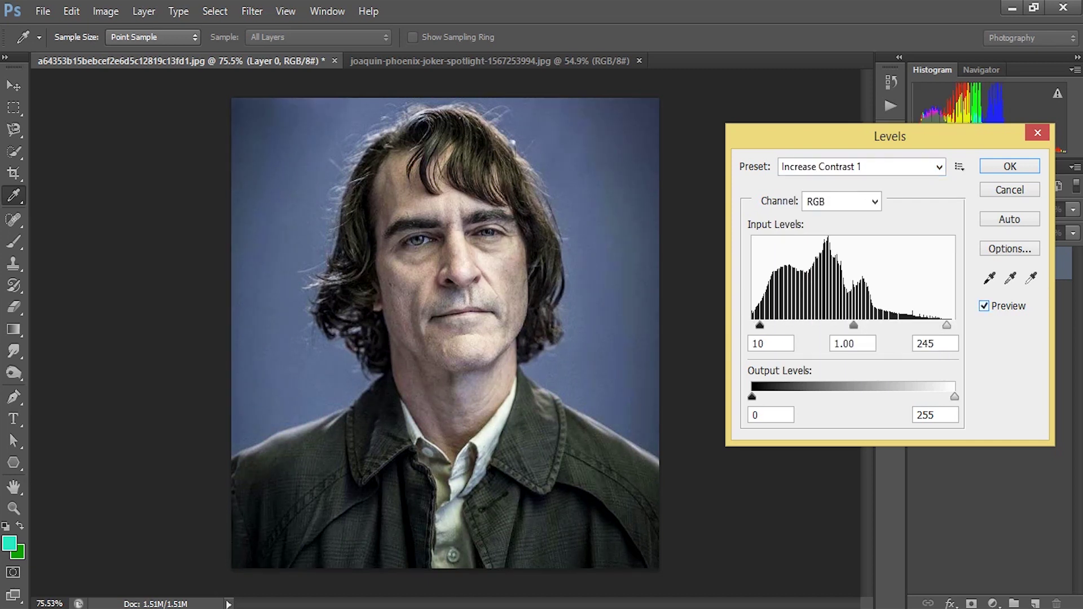
key(Return)
key(v)
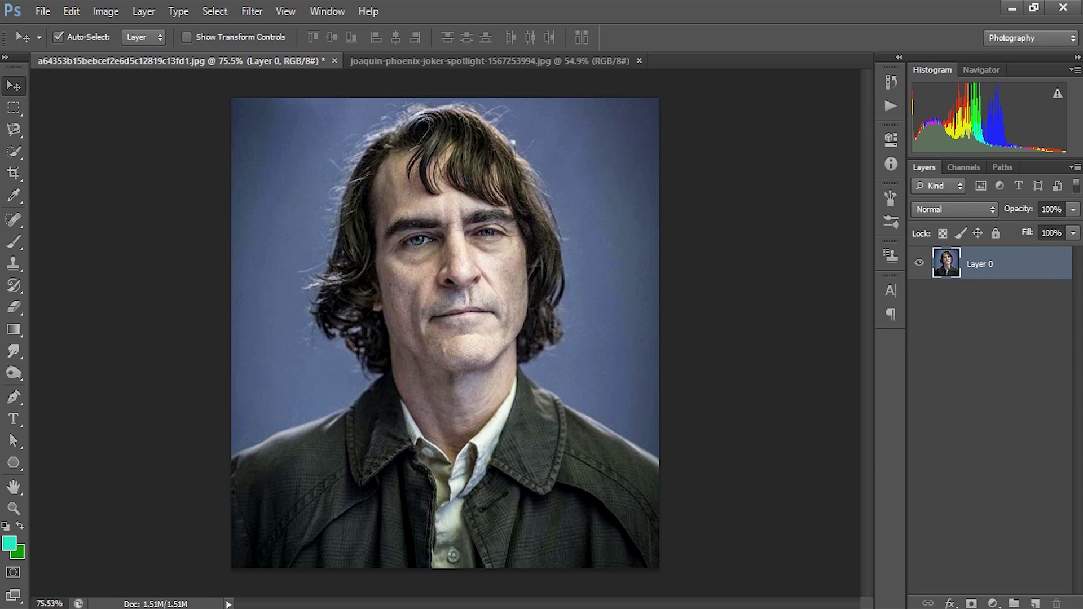
Select the whole man, including hair, face and coat, with the Quick Selection tool
click(13, 152)
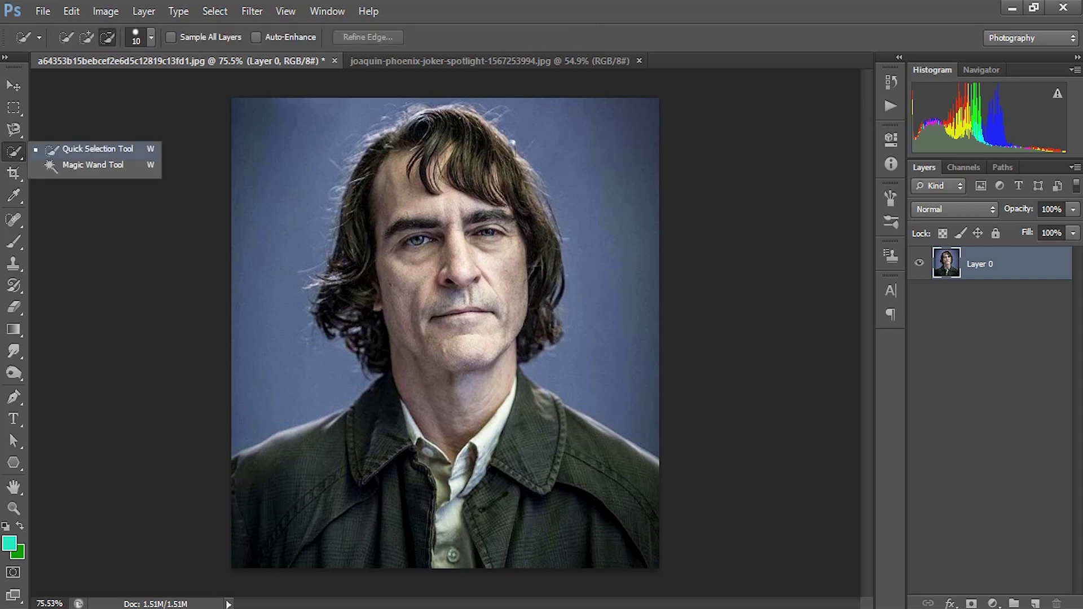
click(97, 148)
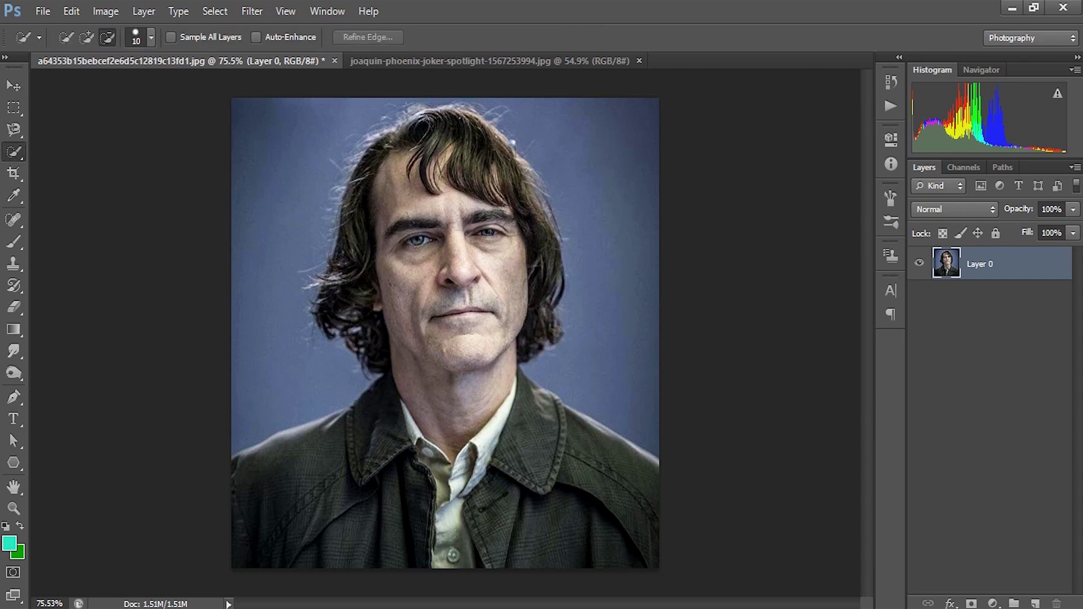
mouse_move(384, 536)
mouse_down()
mouse_move(440, 271)
mouse_move(480, 153)
mouse_move(525, 237)
mouse_up()
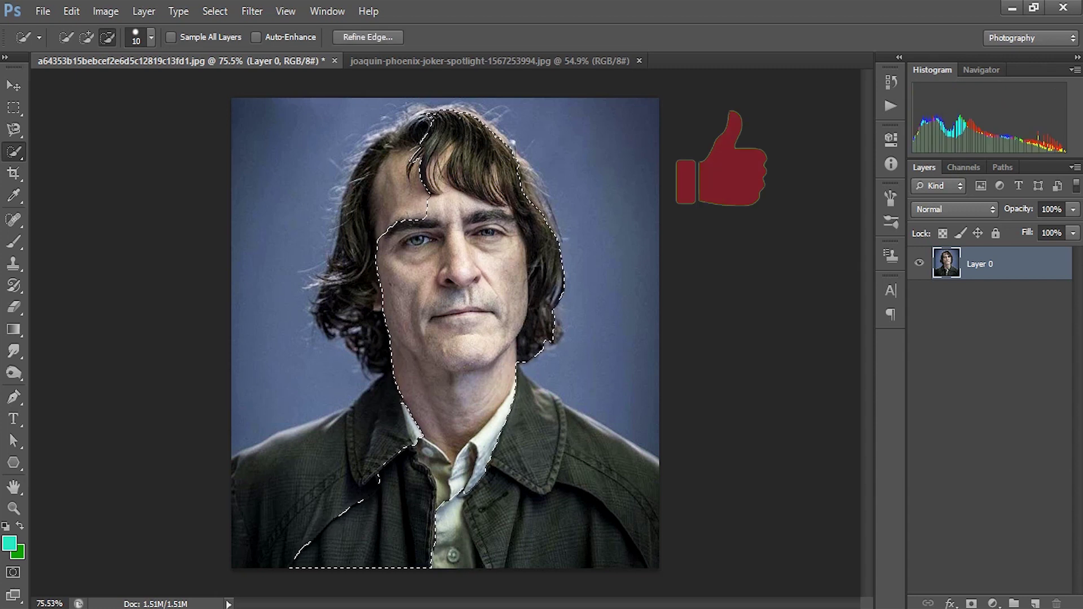
mouse_move(367, 502)
mouse_down()
mouse_move(271, 542)
mouse_move(271, 479)
mouse_move(407, 423)
mouse_up()
mouse_move(474, 508)
mouse_down()
mouse_move(603, 531)
mouse_move(564, 429)
mouse_up()
mouse_move(373, 339)
mouse_down()
mouse_move(394, 170)
mouse_move(530, 192)
mouse_up()
click(557, 321)
drag(265, 479, 411, 440)
click(458, 110)
Apply Refine Edge with Smart Radius on to the selection and add it to Layer 0 as a layer mask
click(368, 37)
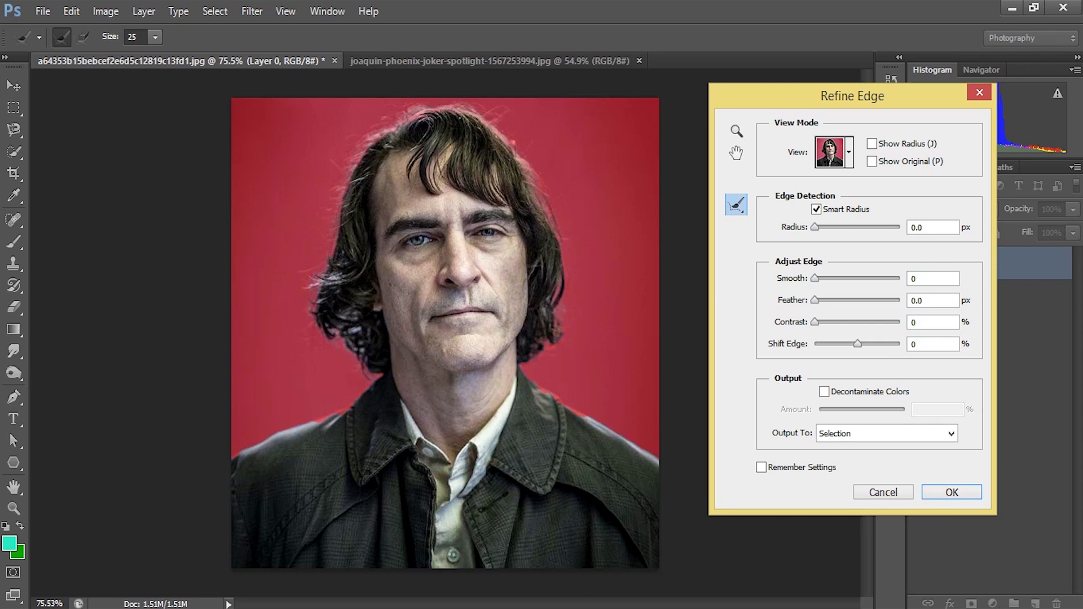
key(Return)
click(971, 603)
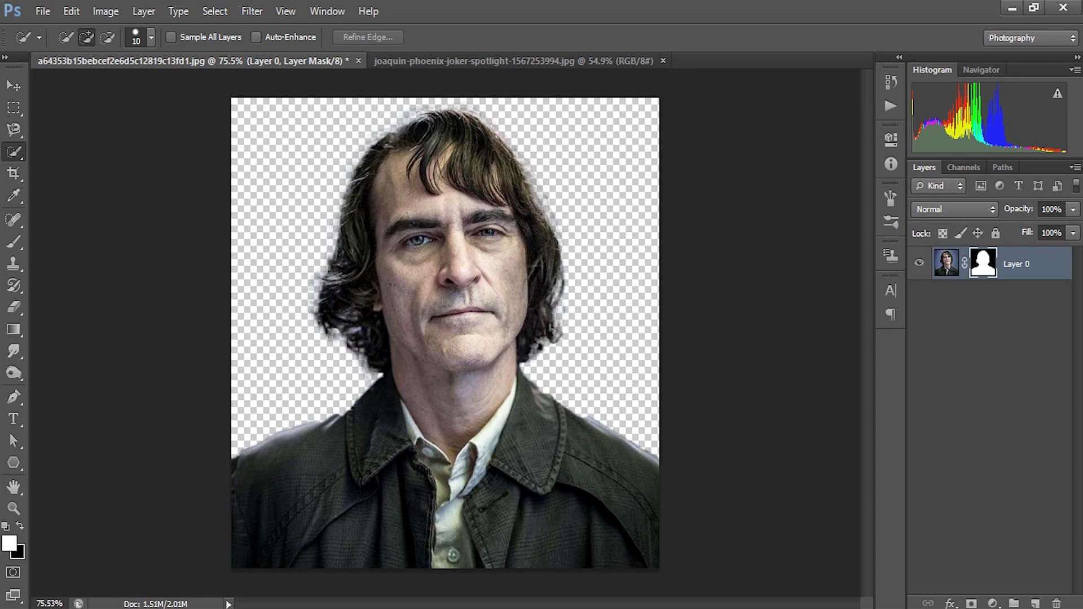
Duplicate the masked Layer 0 and hide the copy
key(ctrl+j)
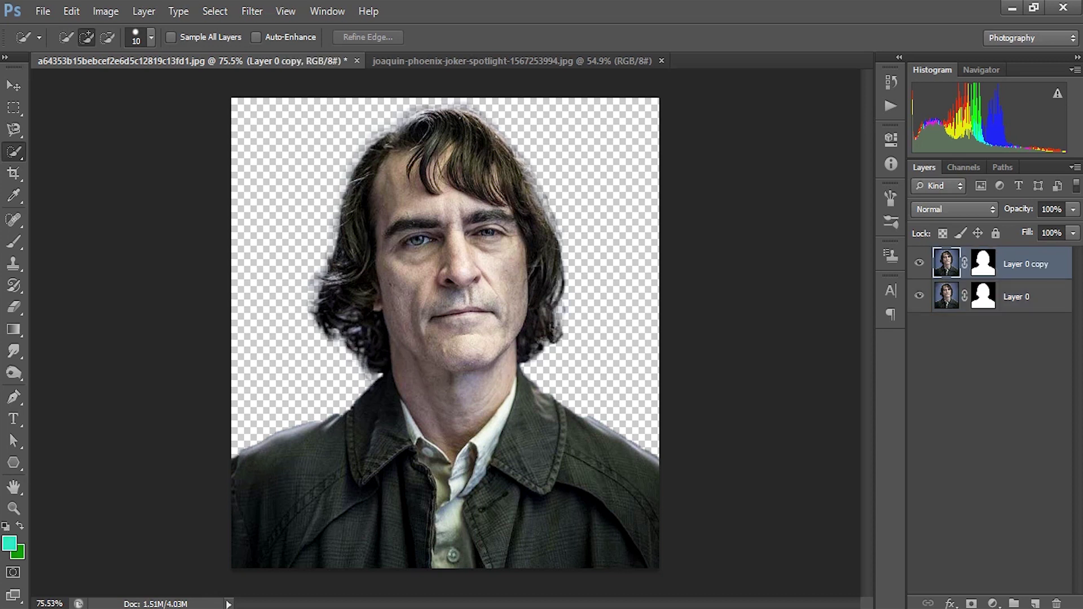
click(919, 263)
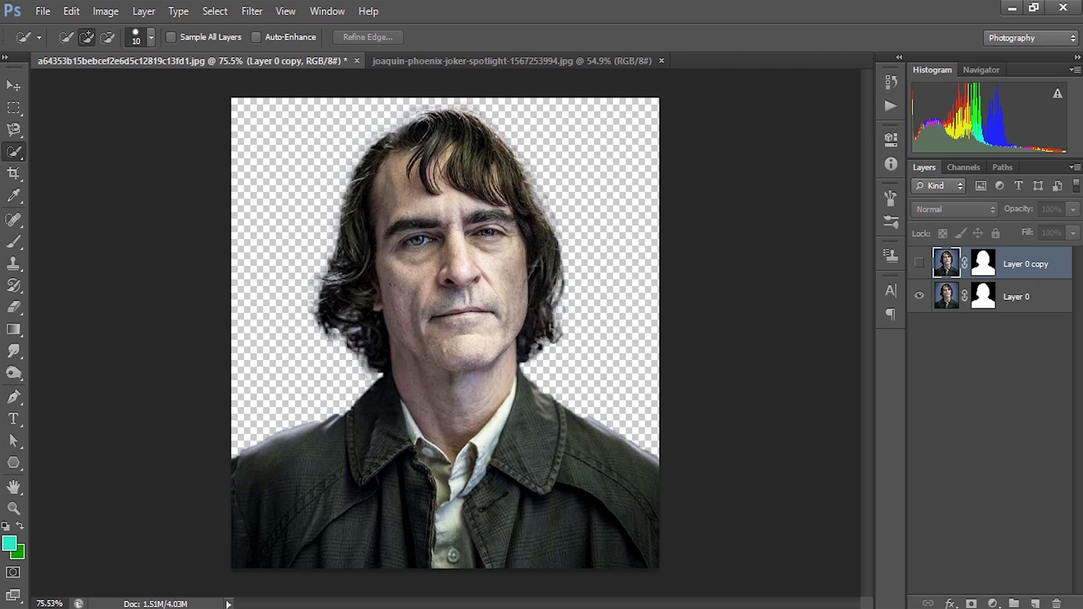
Create a new empty layer and place it beneath Layer 0 as the background
click(1016, 296)
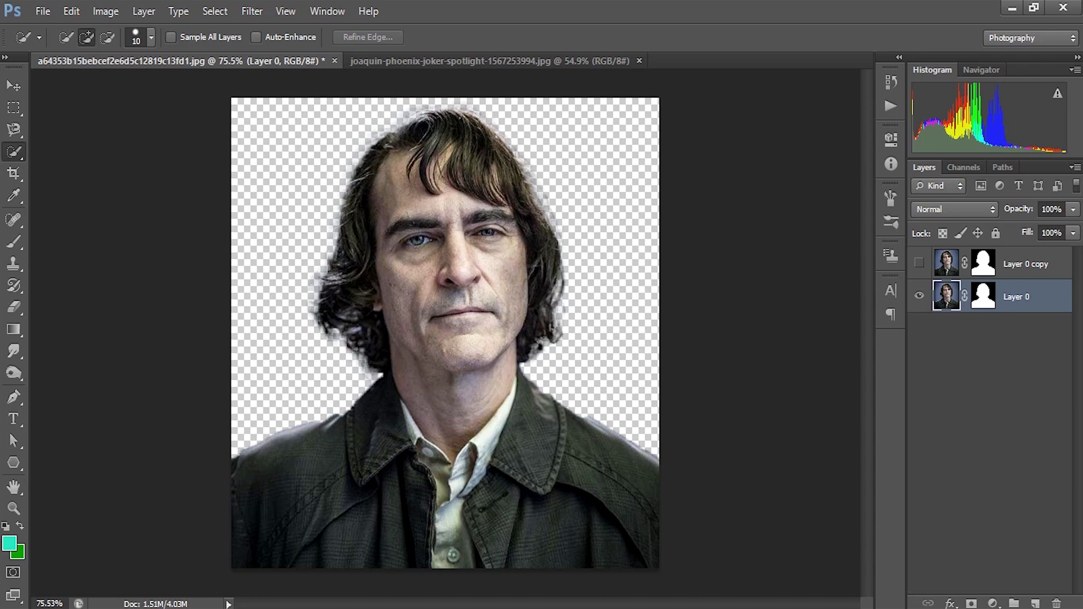
click(1036, 602)
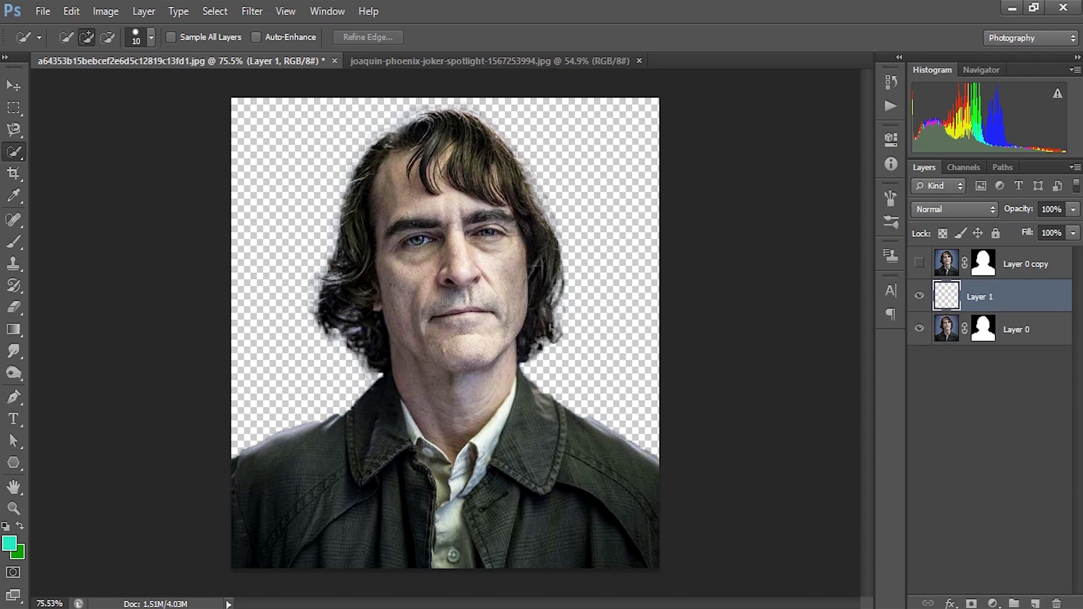
drag(980, 296, 982, 338)
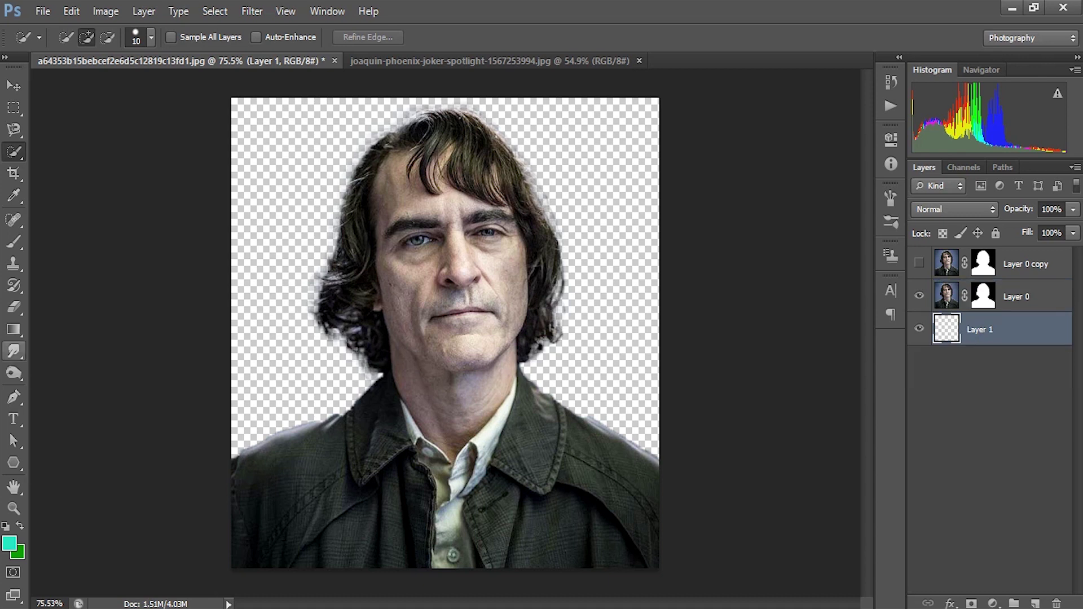
Set up the Gradient tool with a black-to-white gradient whose white stop is at 90%
click(13, 329)
click(79, 37)
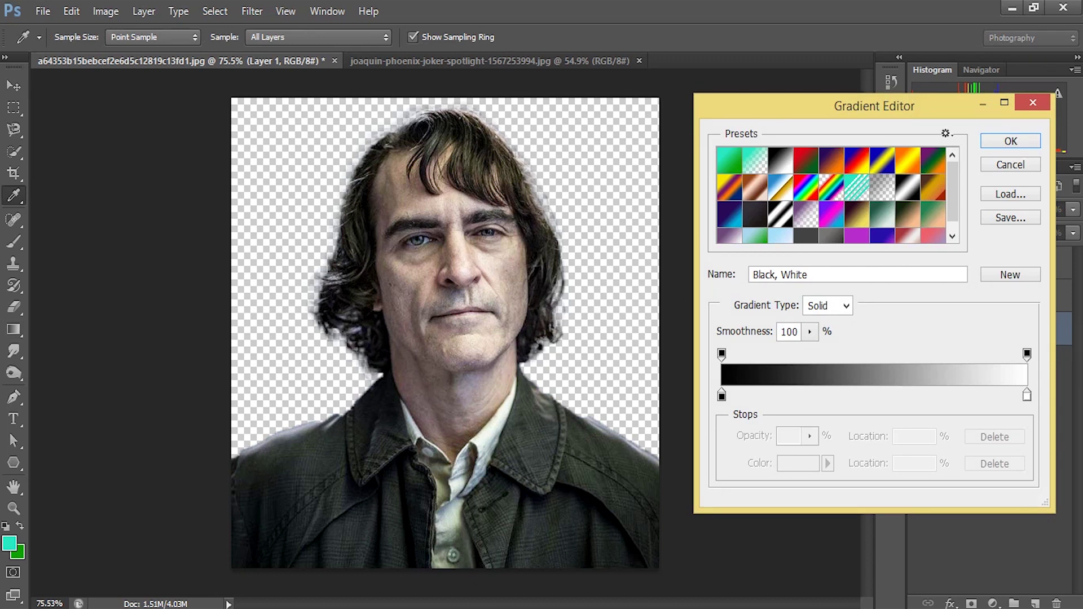
drag(1027, 395, 996, 395)
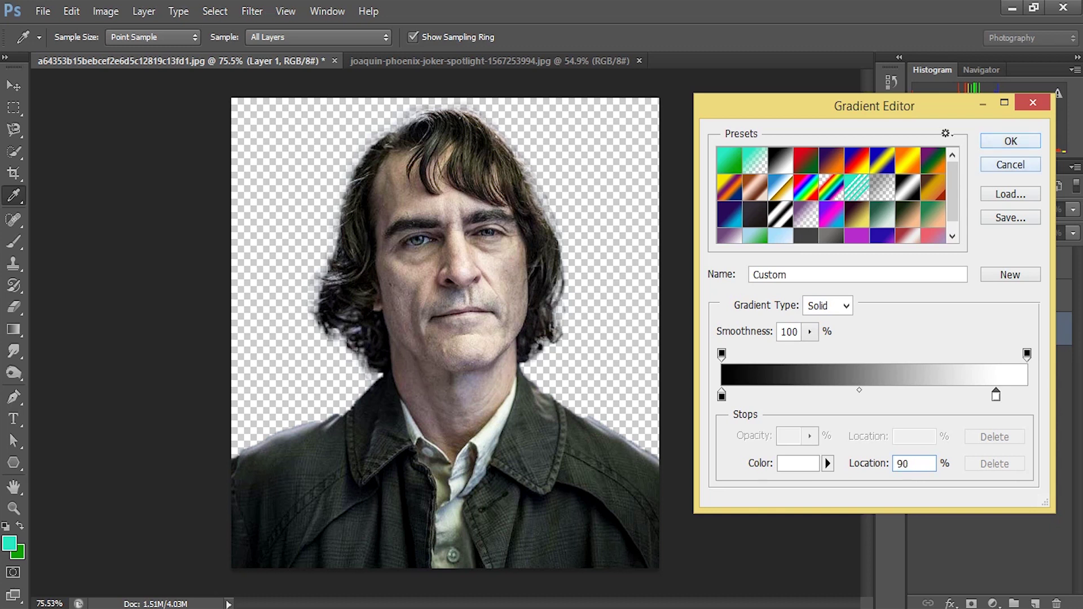
key(Return)
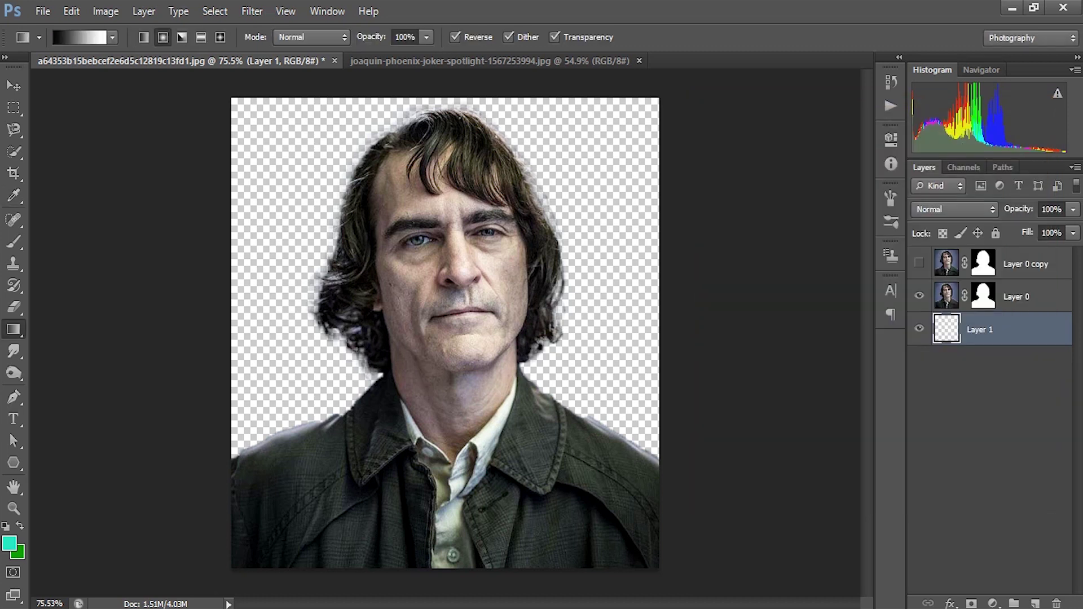
Fill Layer 1 with a reversed radial gradient from the canvas centre past a corner, hiding Layer 0 temporarily while redrawing it
drag(489, 389, 691, 584)
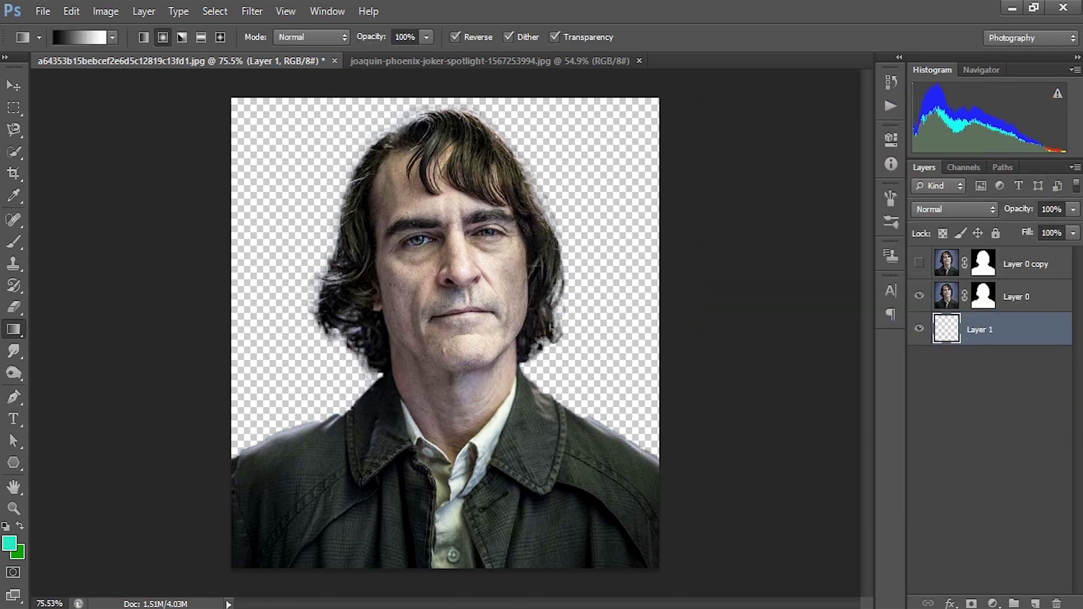
click(920, 296)
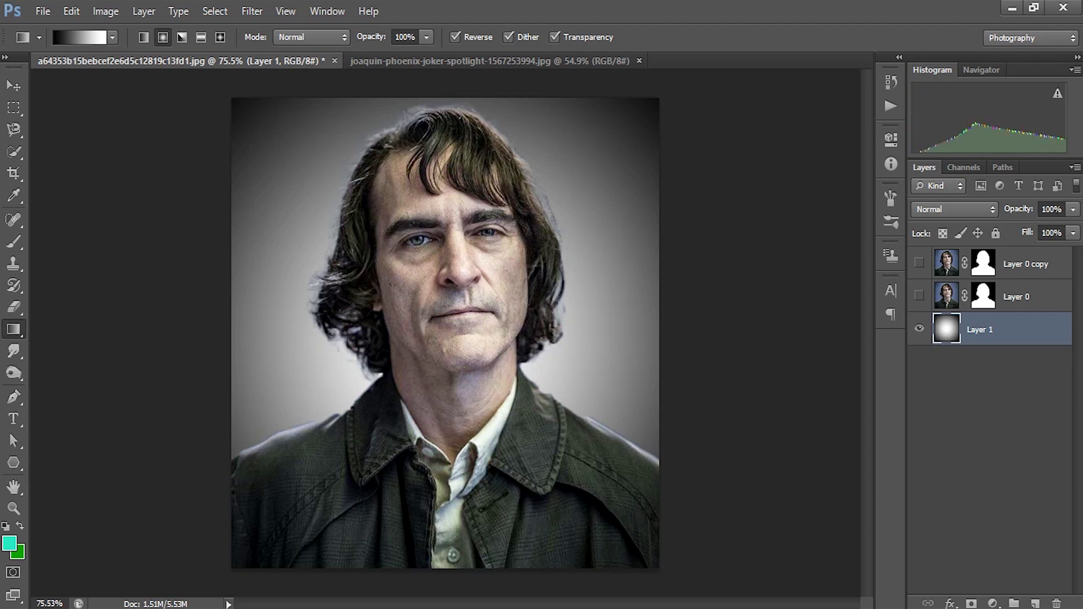
drag(450, 337, 683, 608)
click(919, 296)
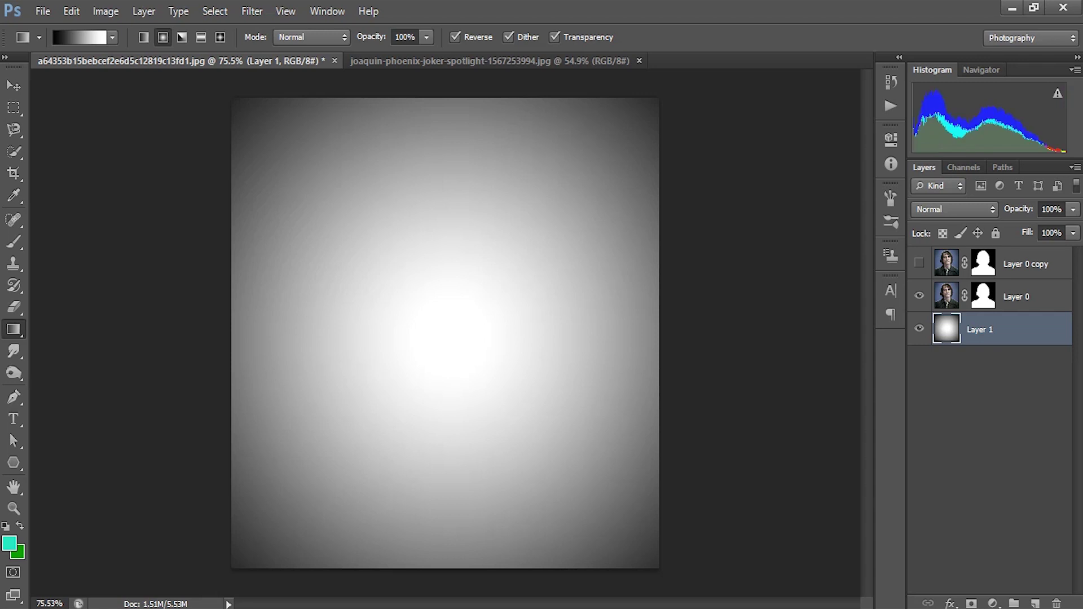
Apply a Threshold adjustment at level 85 to Layer 0
key(v)
click(1016, 296)
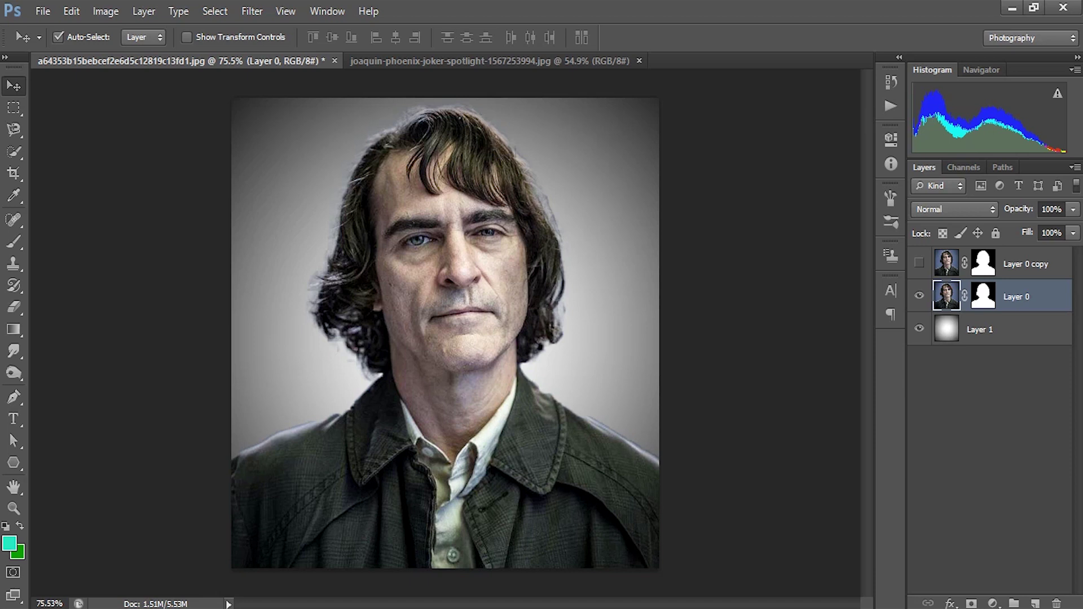
click(105, 10)
mouse_move(129, 53)
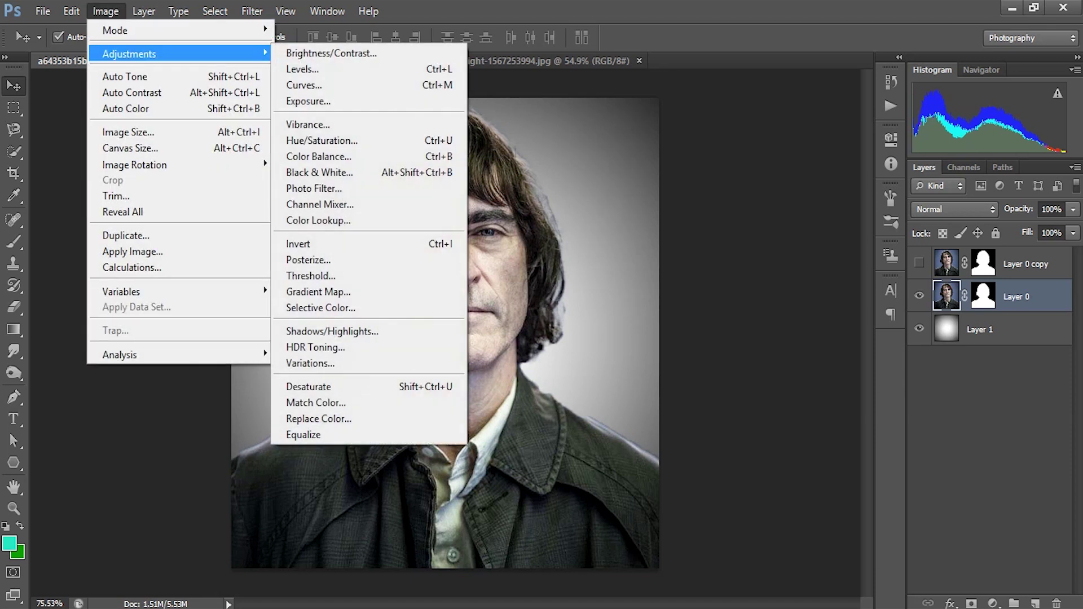
key(Return)
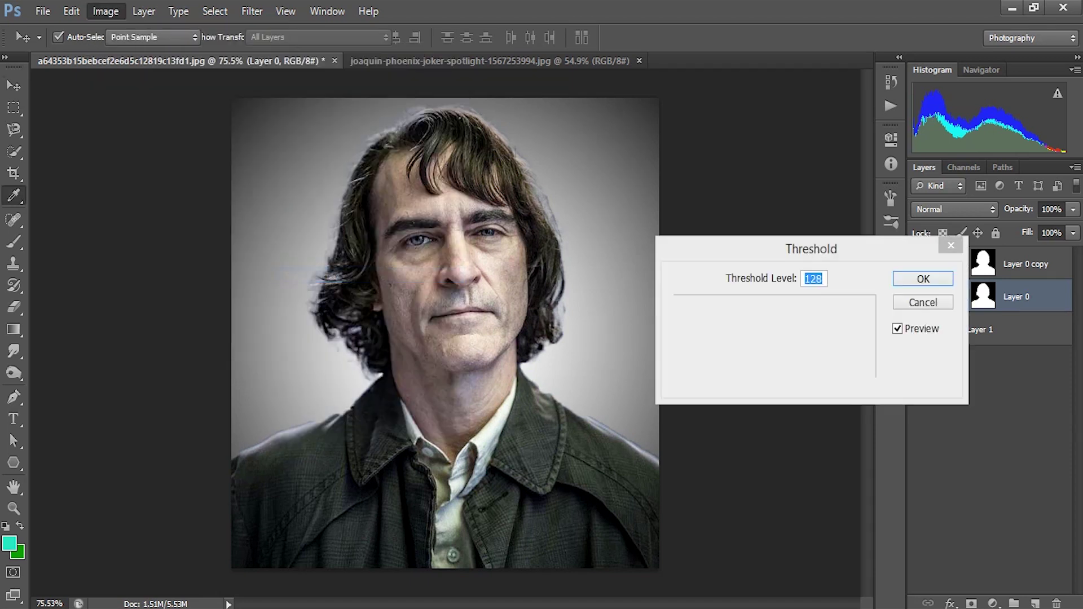
drag(811, 249, 831, 129)
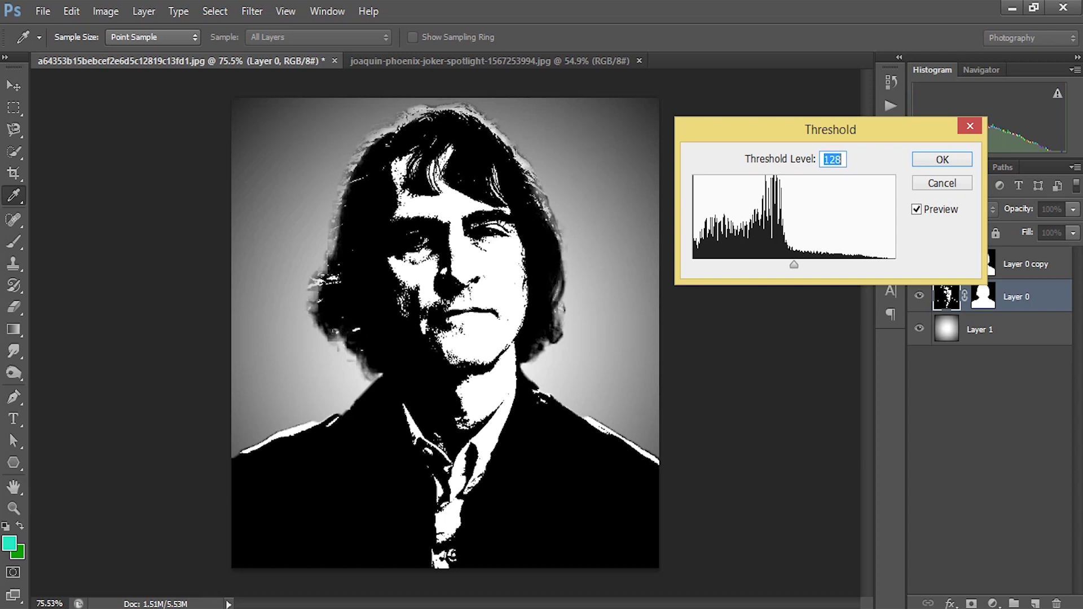
drag(794, 264, 724, 265)
key(Up)
key(Up)
key(Up)
key(Up)
key(Up)
key(Up)
key(Up)
key(Up)
key(Up)
key(Up)
key(Up)
key(Up)
key(Up)
key(Up)
key(Up)
key(Up)
key(Up)
key(Up)
key(Up)
key(Up)
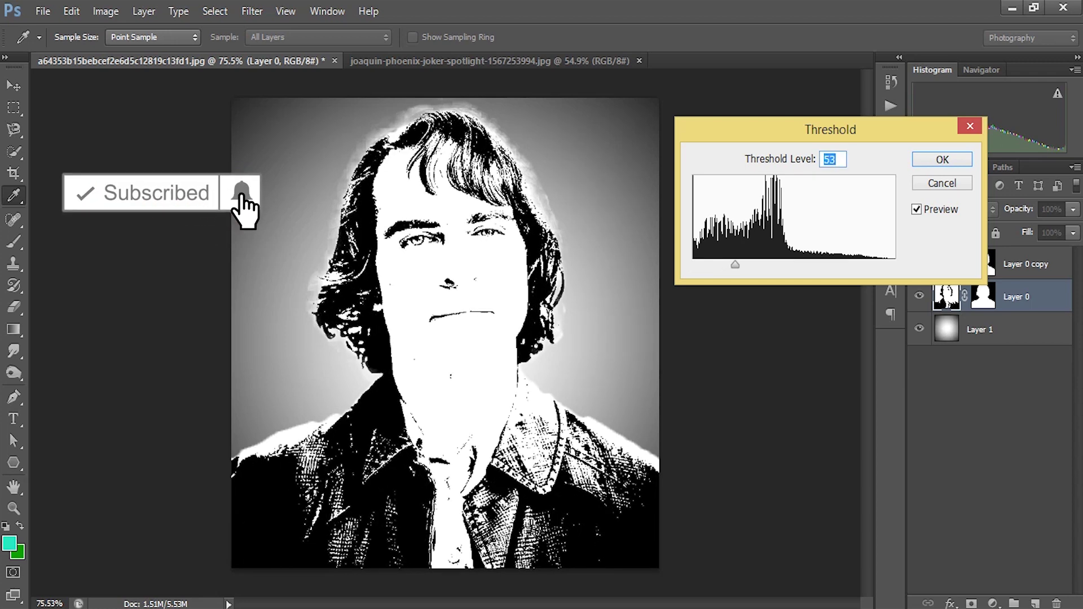
key(Up)
key(Up)
key(Up)
key(Up)
key(Up)
key(Up)
key(Up)
key(Up)
key(Up)
key(Up)
key(Up)
key(Up)
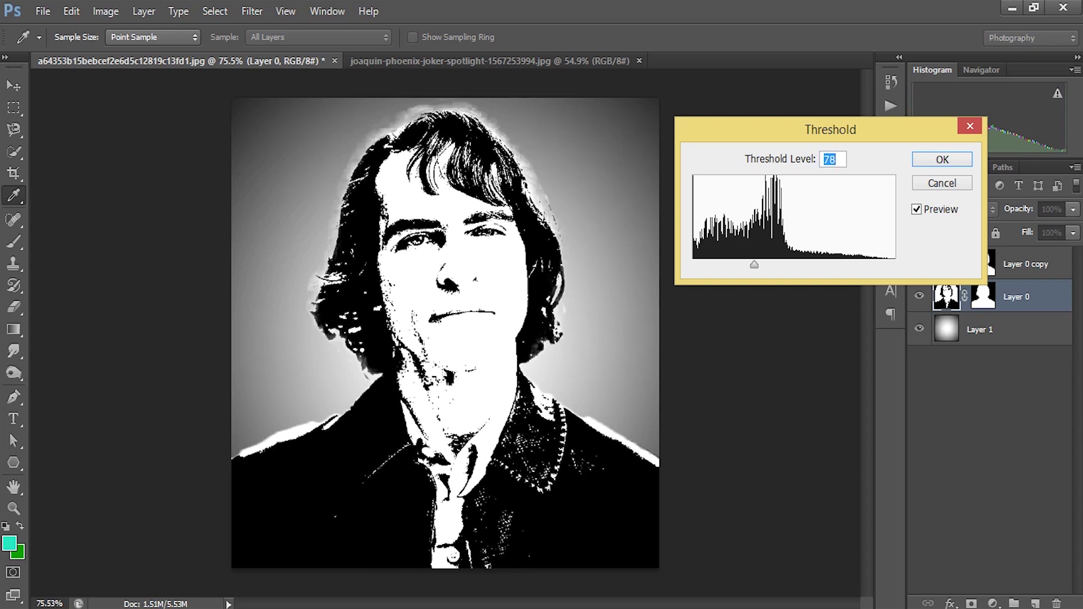
key(Up)
key(Up)
key(Up)
key(Up)
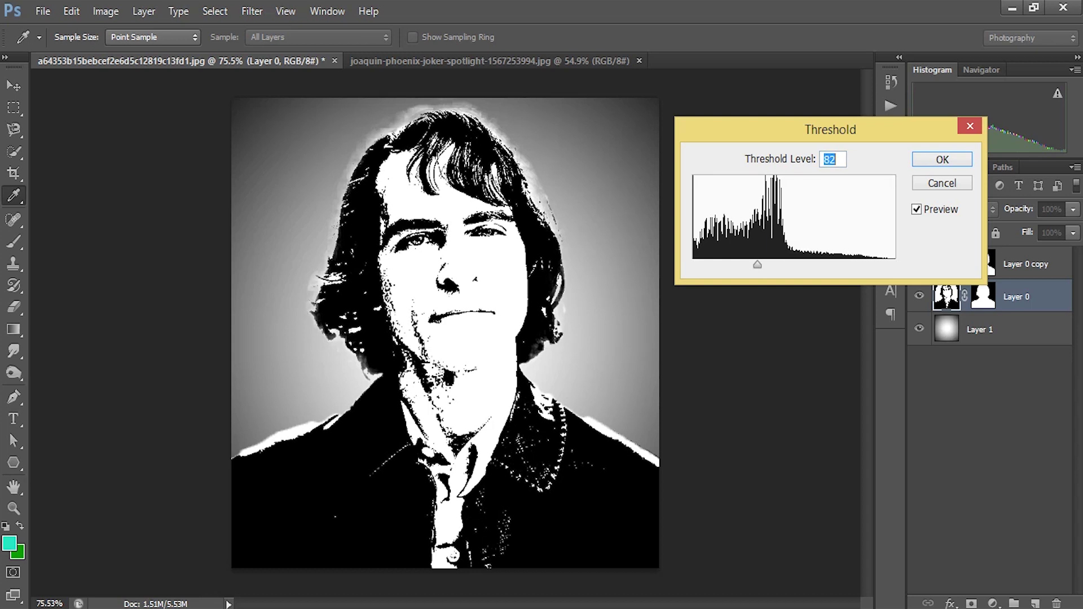
text(85)
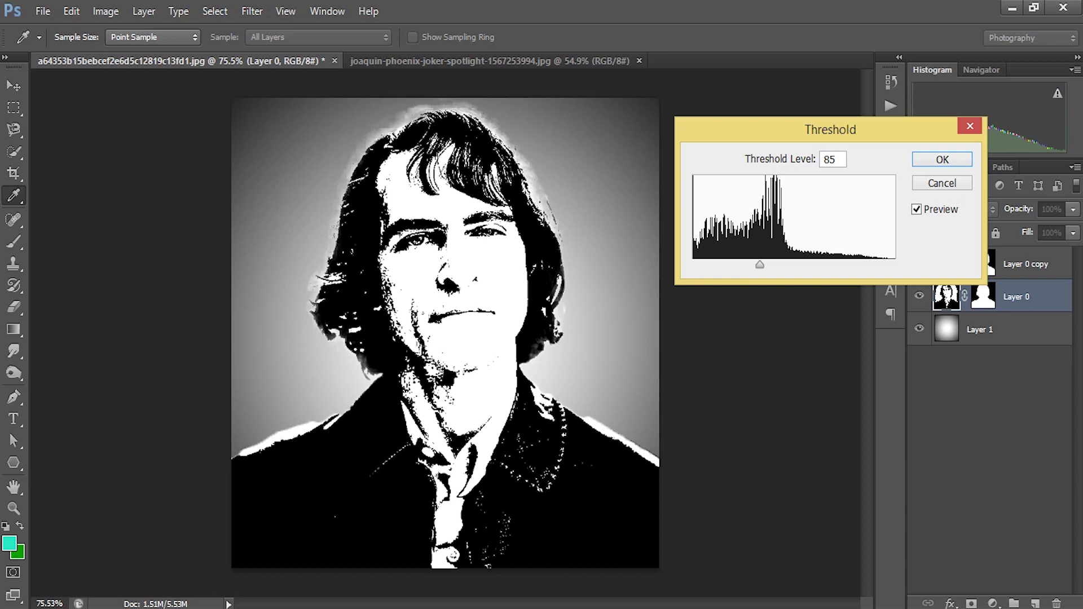
text(pp)
key(Return)
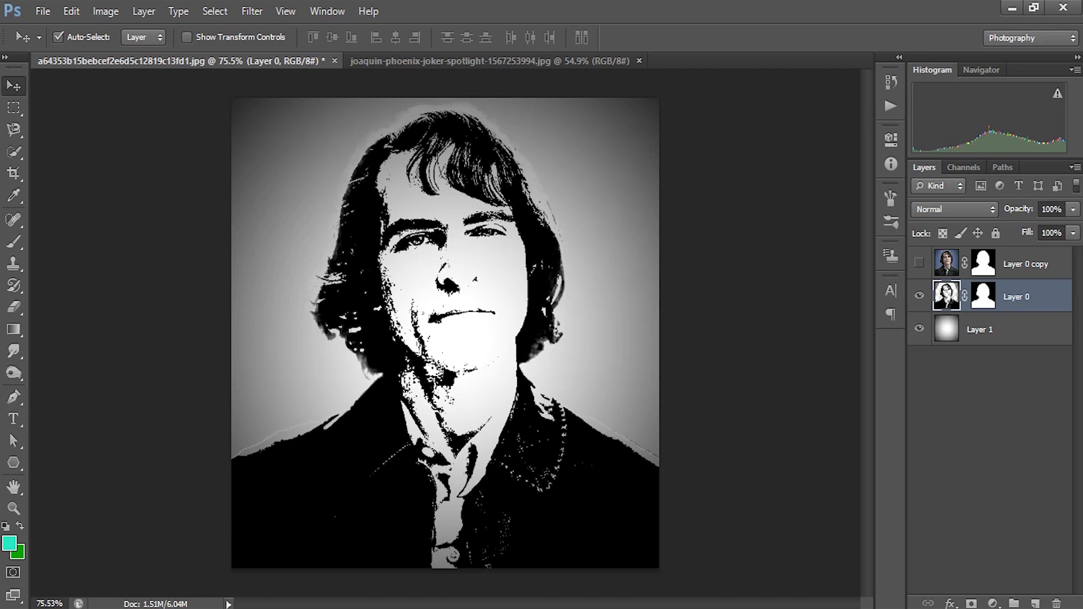
Open thumb-1920-659468.jpg, copy the galaxy image into the portrait document directly above Layer 0, and close the source file
click(43, 11)
click(51, 44)
double_click(702, 168)
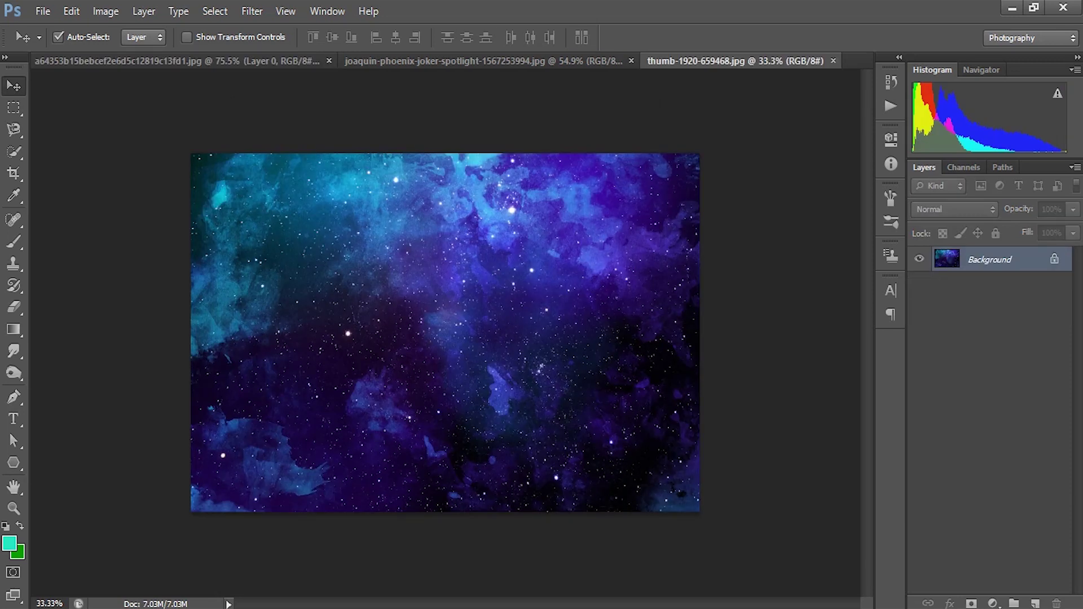
drag(709, 61, 744, 151)
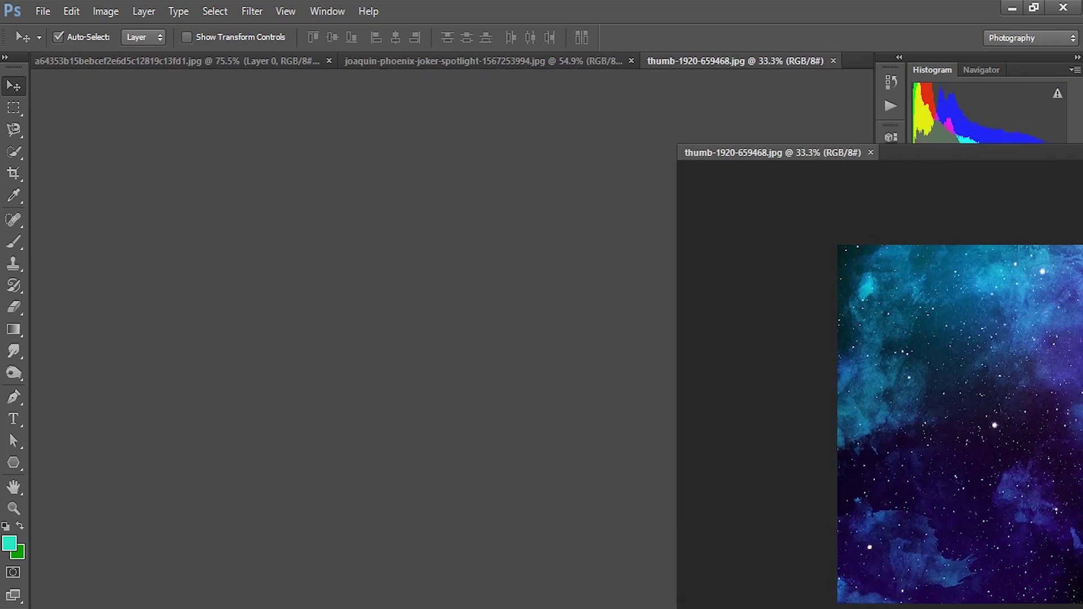
drag(923, 349, 375, 269)
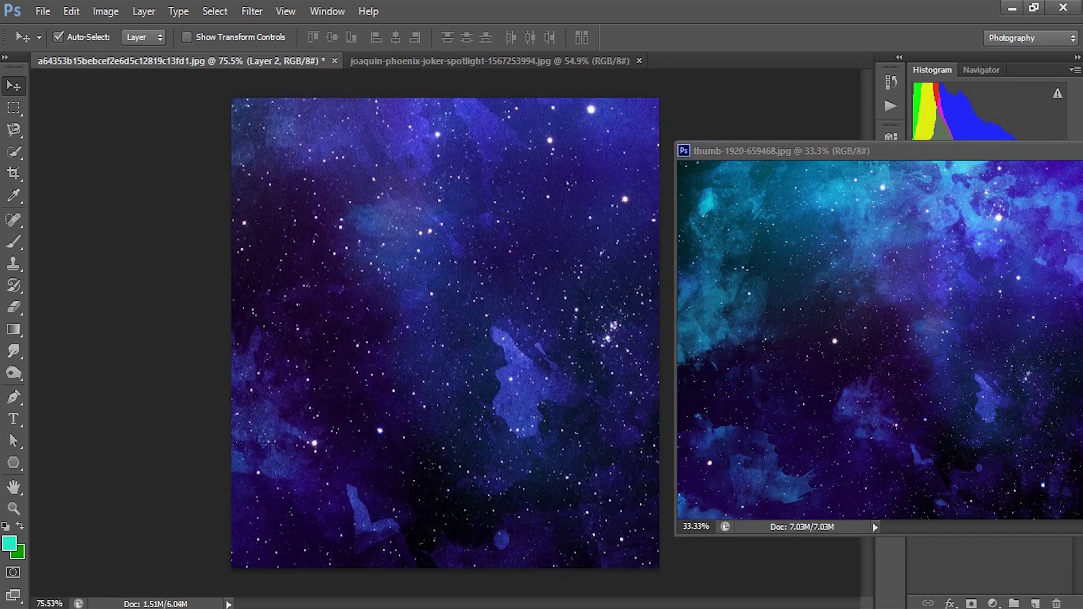
drag(733, 150, 347, 231)
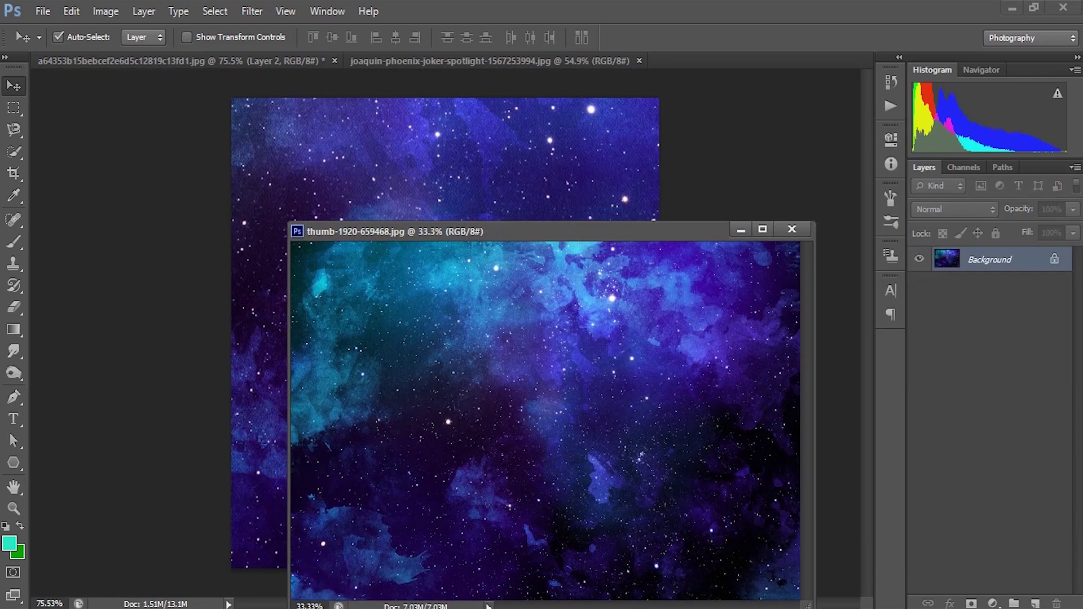
key(ctrl+w)
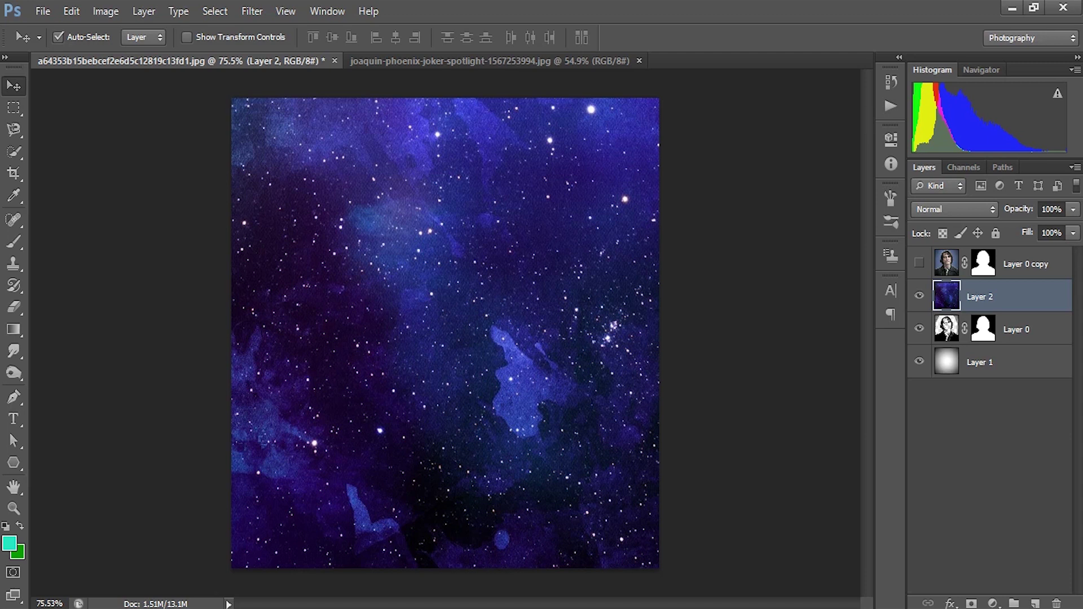
Free-transform the galaxy layer, scaling it proportionally to 50% and moving it over the middle of the canvas
click(71, 11)
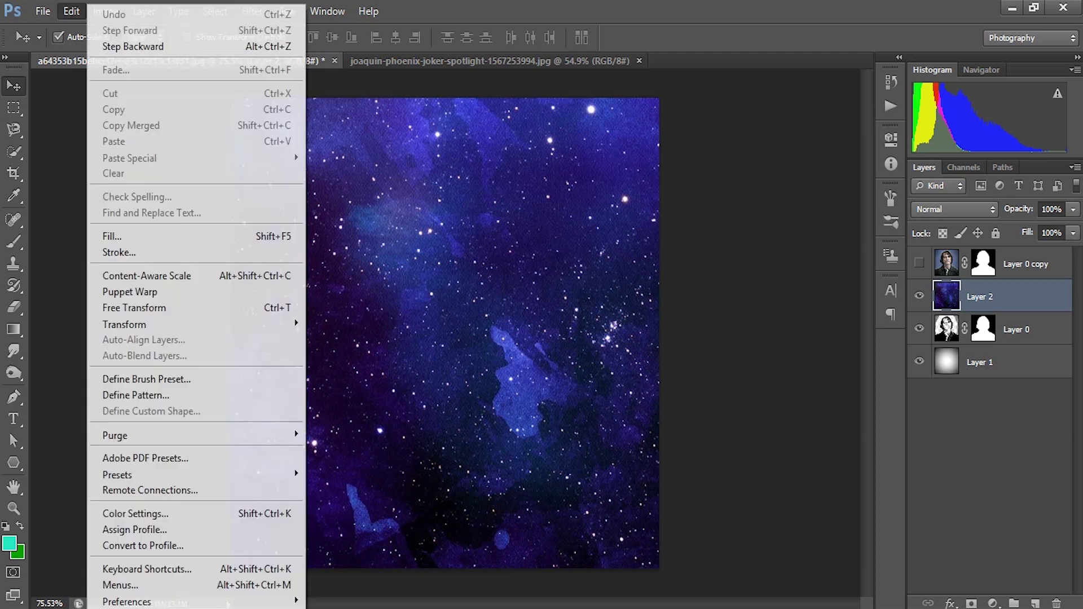
click(134, 308)
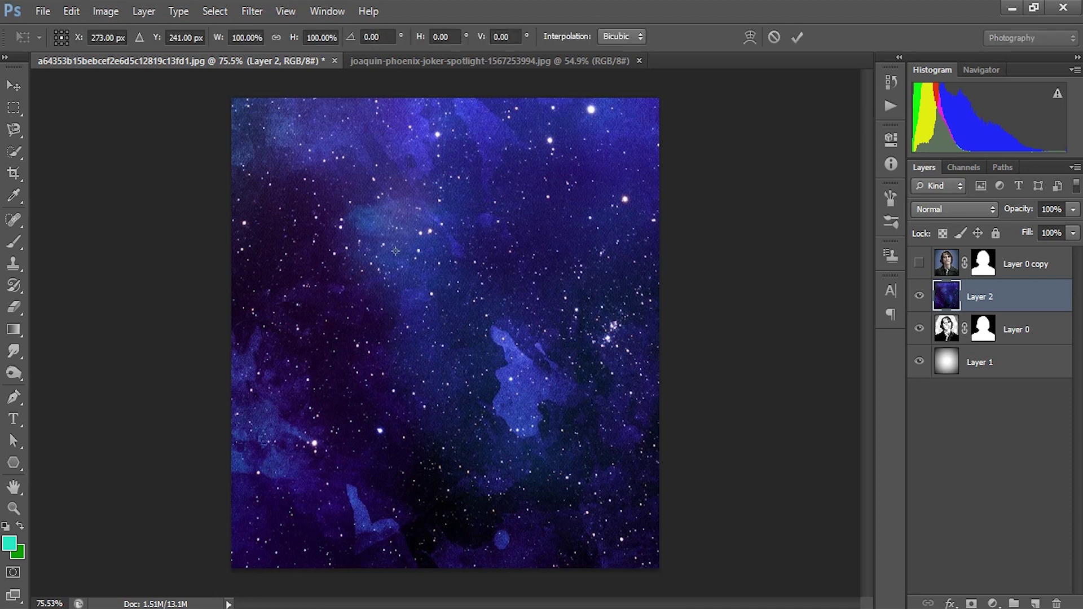
click(276, 38)
drag(242, 37, 232, 38)
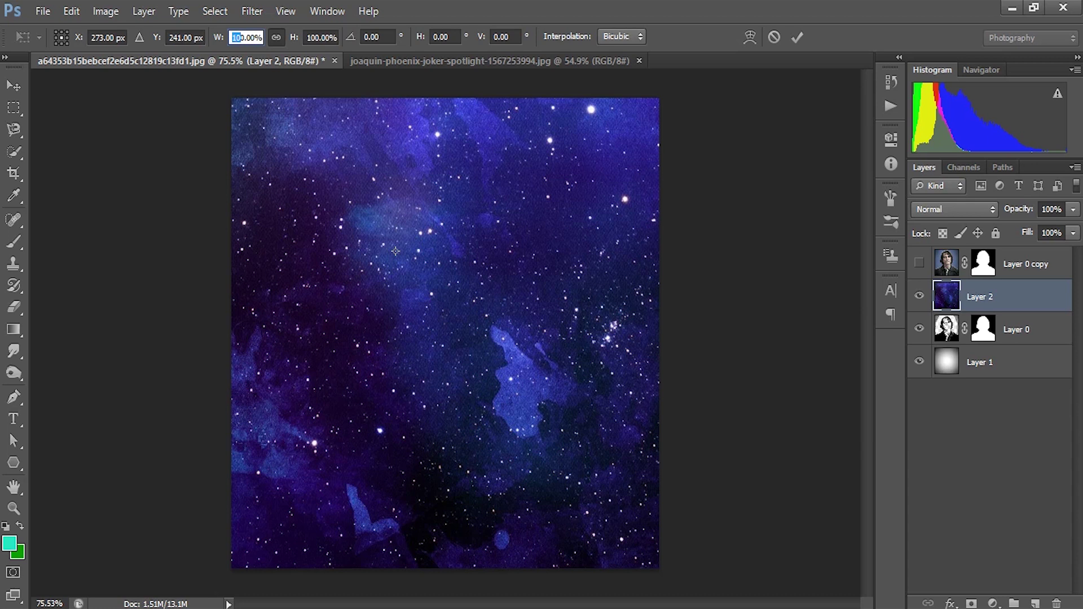
text(8)
key(BackSpace)
text(5)
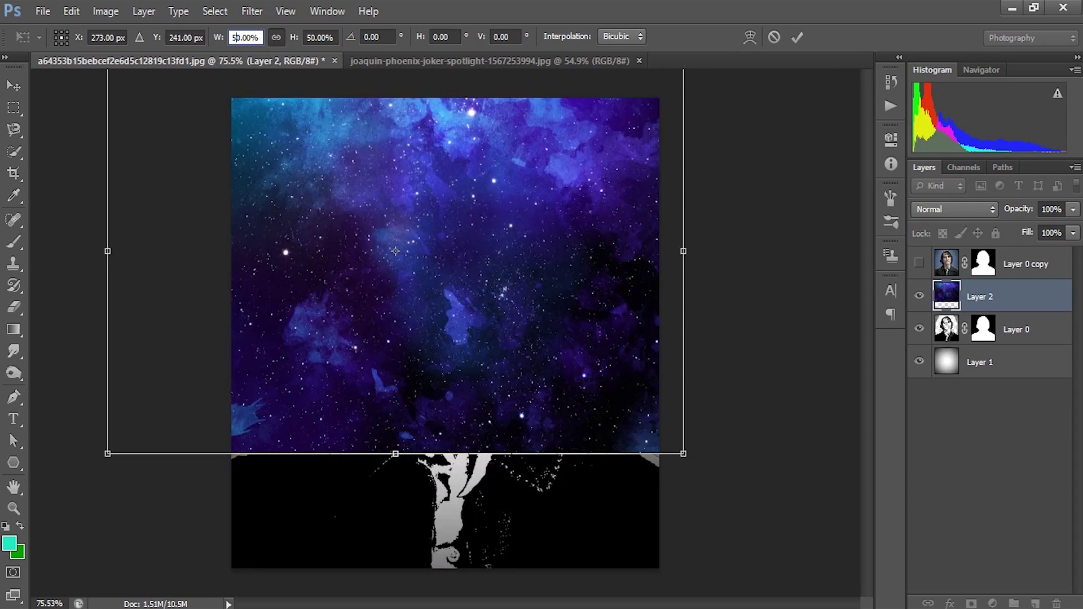
drag(423, 200, 471, 307)
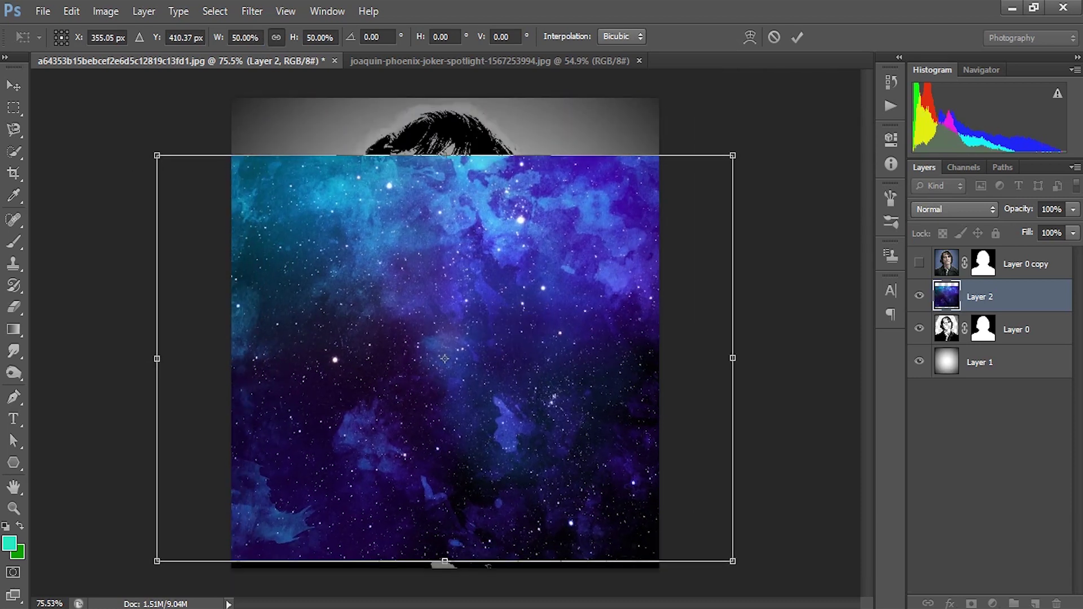
Rotate the galaxy layer 90° clockwise, then stretch and position it to cover the whole canvas
click(71, 11)
mouse_move(186, 324)
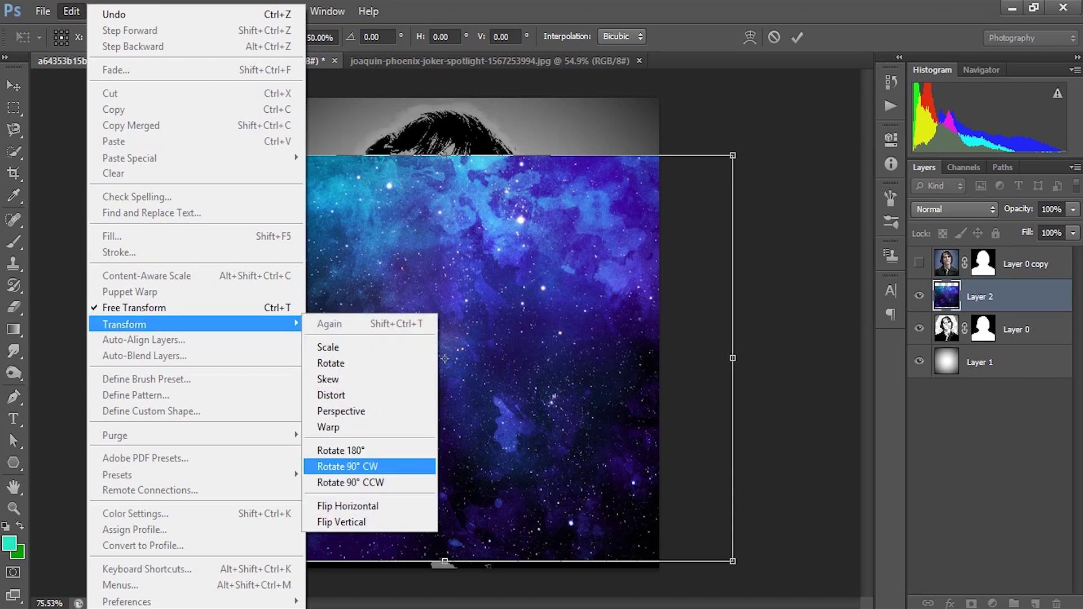
click(346, 466)
drag(451, 259, 471, 316)
drag(245, 98, 276, 143)
drag(444, 288, 434, 242)
drag(266, 380, 232, 380)
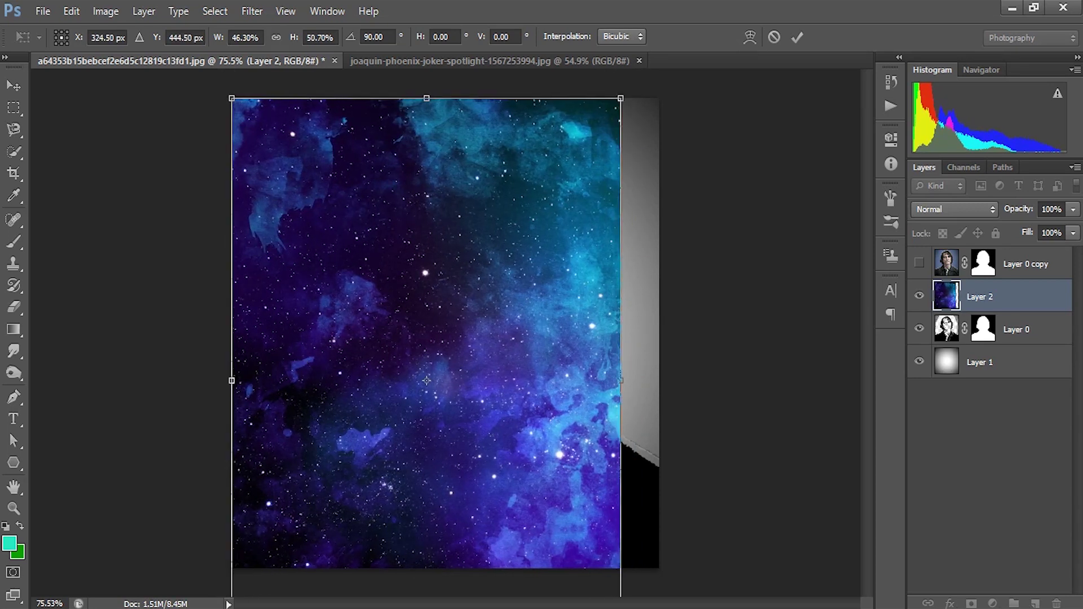
drag(620, 380, 660, 380)
drag(525, 403, 524, 355)
key(Return)
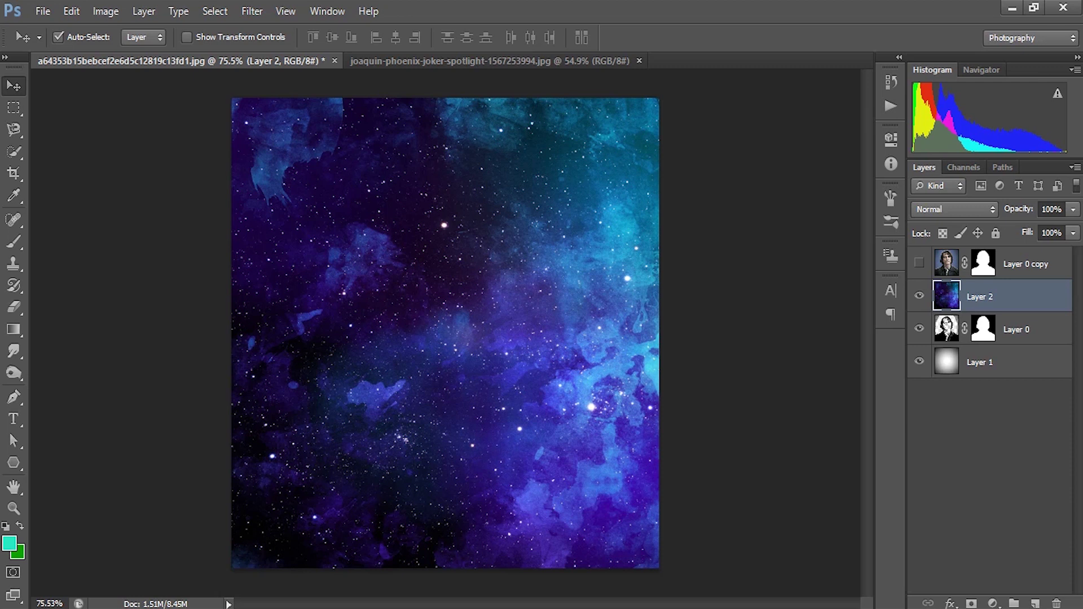
Clip the galaxy Layer 2 to Layer 0 and shift it slightly down within the portrait
right_click(988, 296)
click(880, 237)
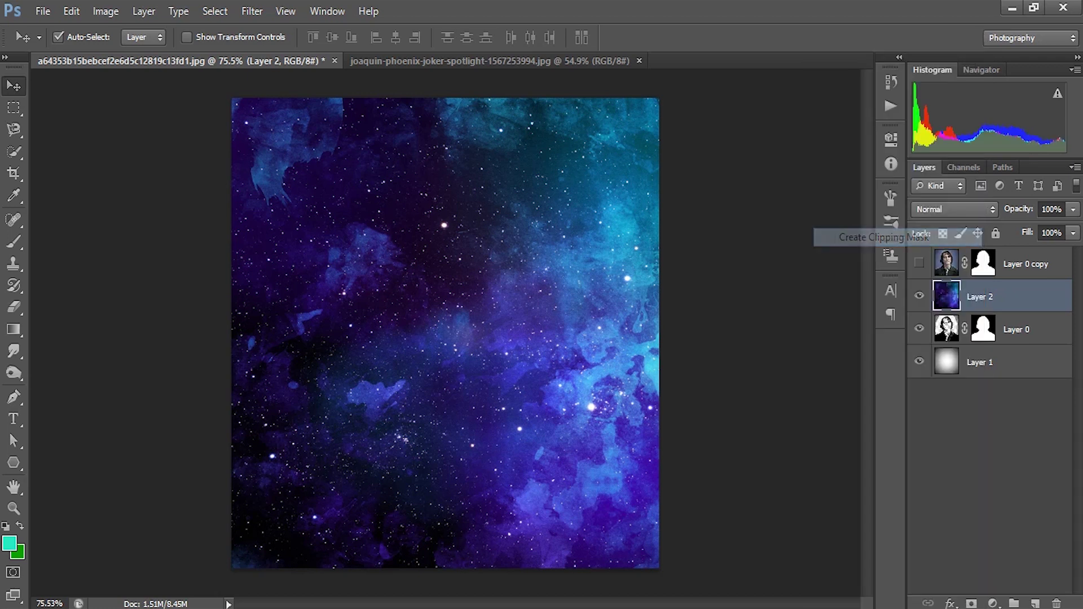
drag(587, 504, 588, 538)
drag(593, 502, 594, 490)
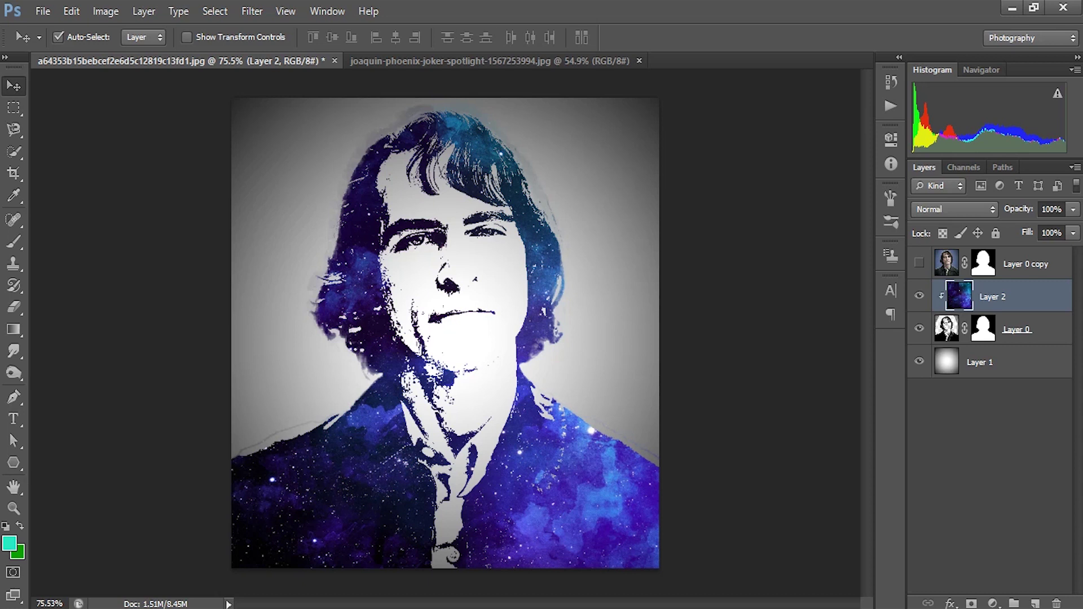
Open the abstract-night-stars image, copy it into the portrait document above Layer 2, and close the source file
click(43, 10)
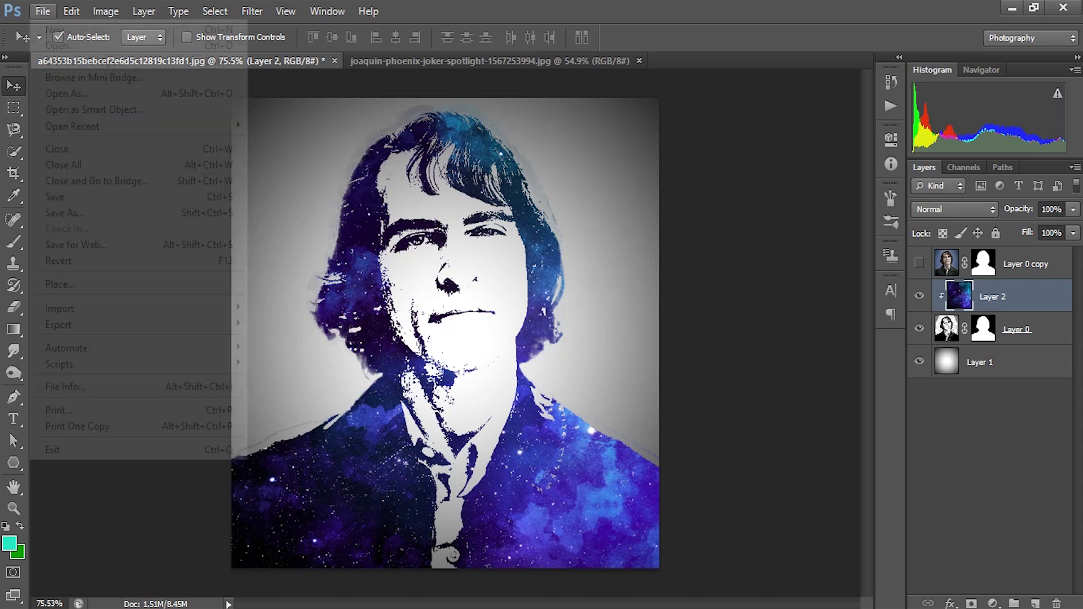
click(60, 46)
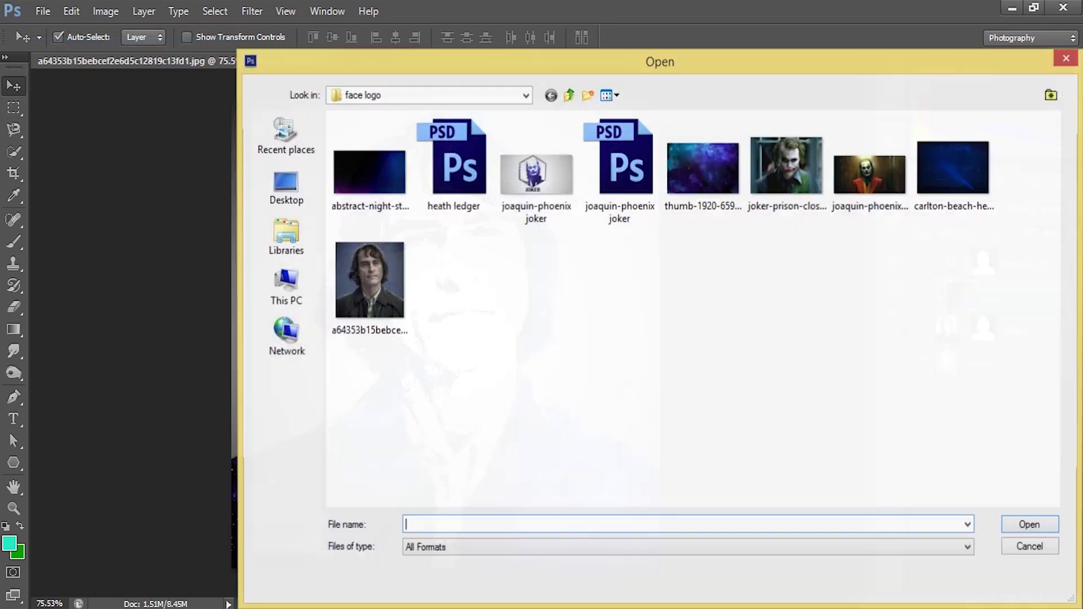
double_click(368, 172)
drag(395, 60, 577, 261)
drag(665, 454, 445, 169)
click(966, 257)
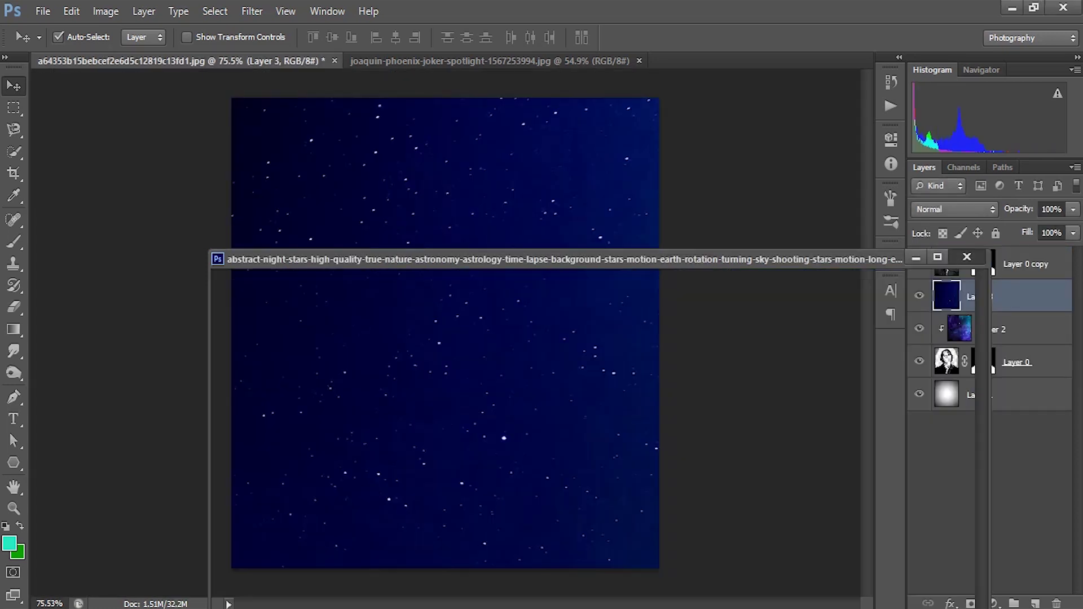
Reposition the starfield Layer 3 so its dark blue, starry area covers the canvas, and clip it to Layer 0
drag(530, 293, 640, 341)
drag(414, 262, 550, 330)
drag(548, 287, 548, 286)
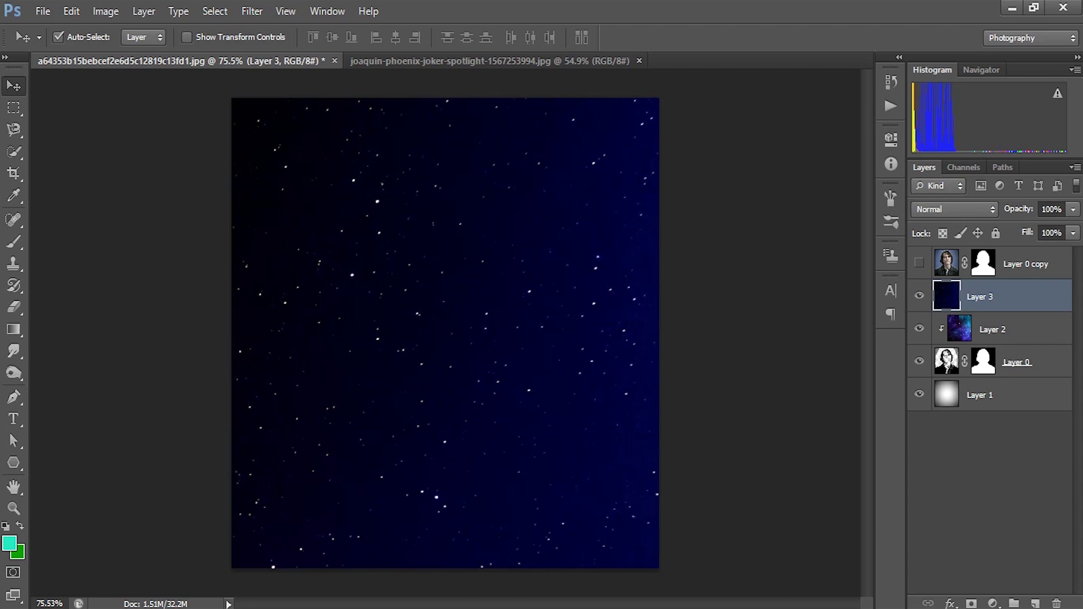
drag(461, 232, 511, 260)
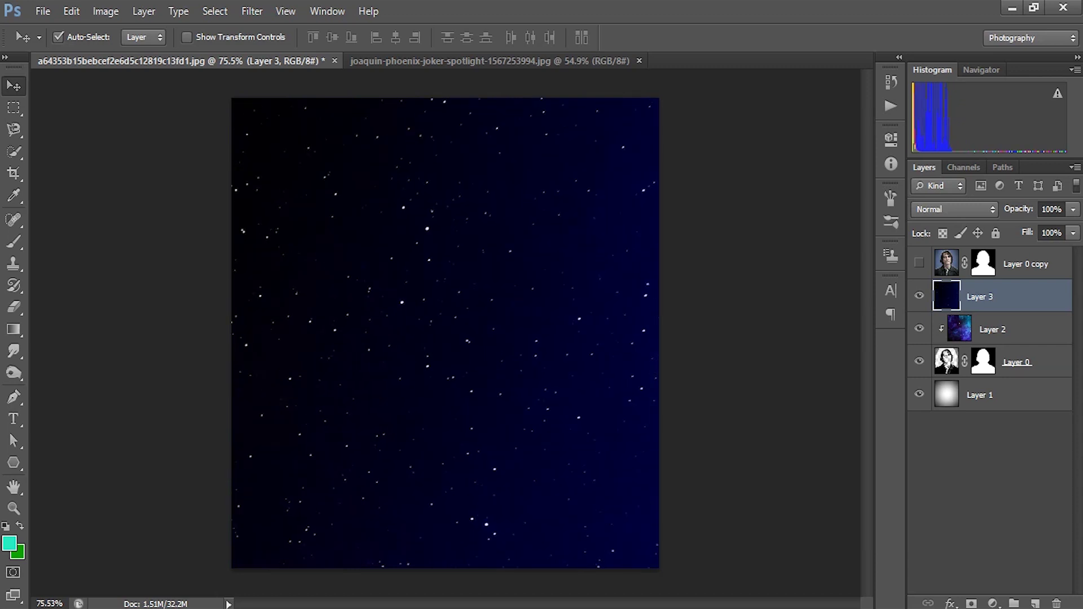
right_click(993, 307)
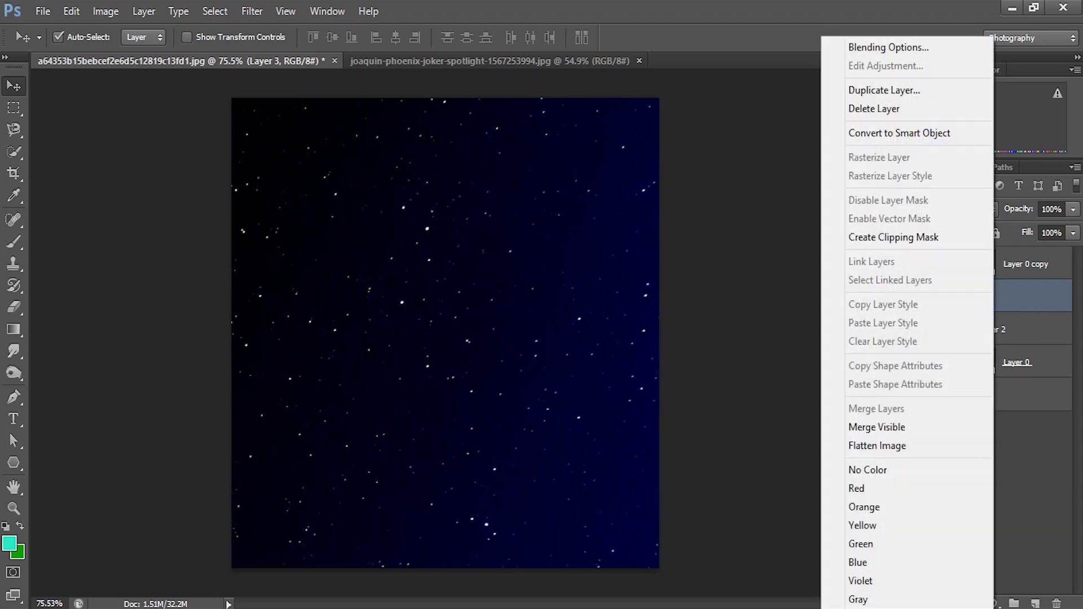
click(893, 237)
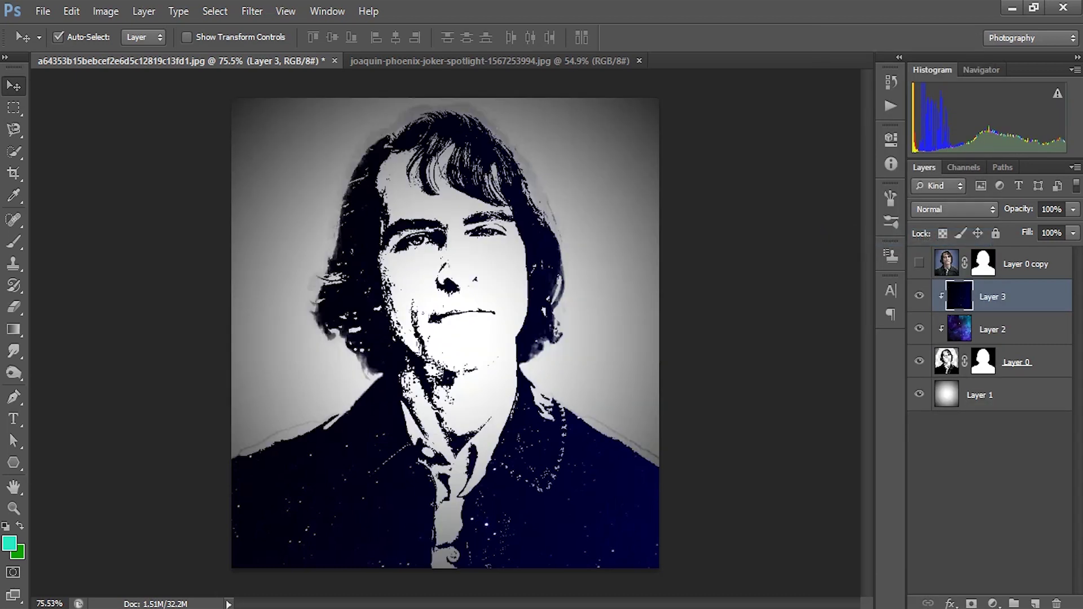
Set Layer 3's blend mode to Soft Light and its opacity to 0%
key(shift+alt+f)
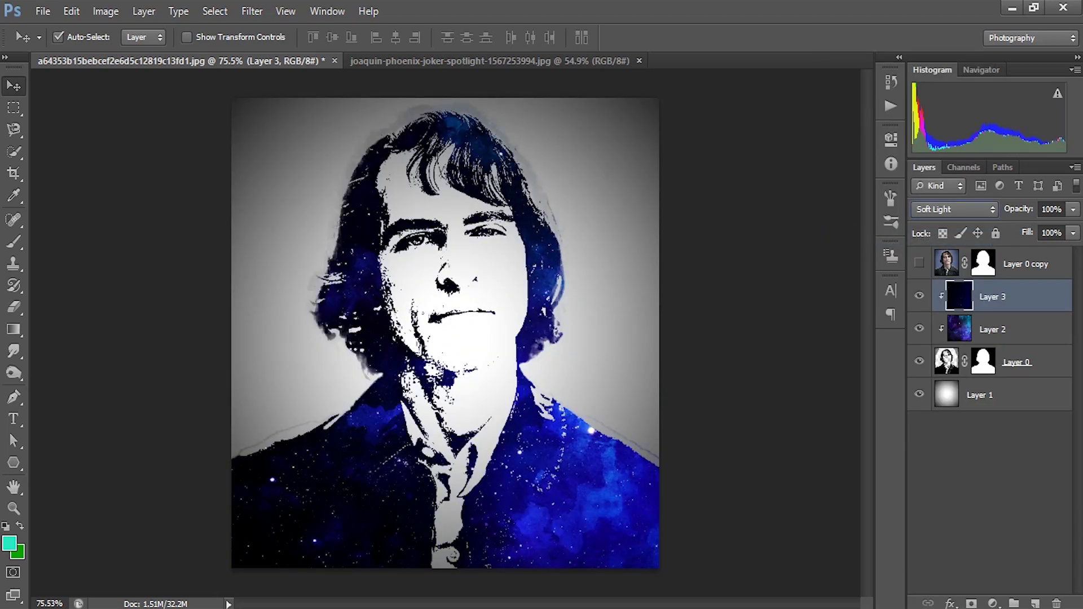
click(953, 209)
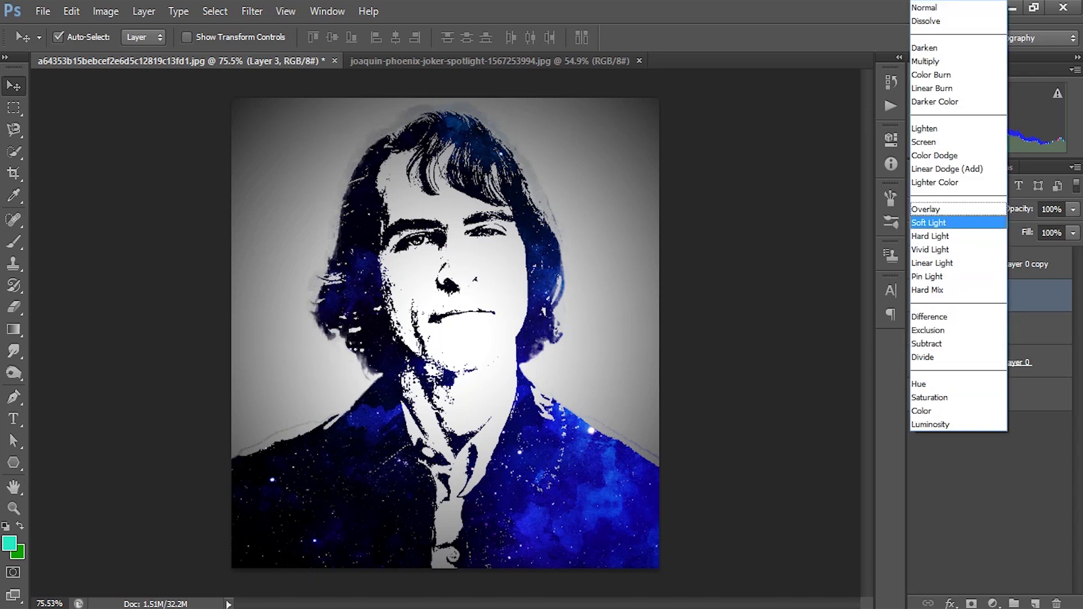
click(943, 225)
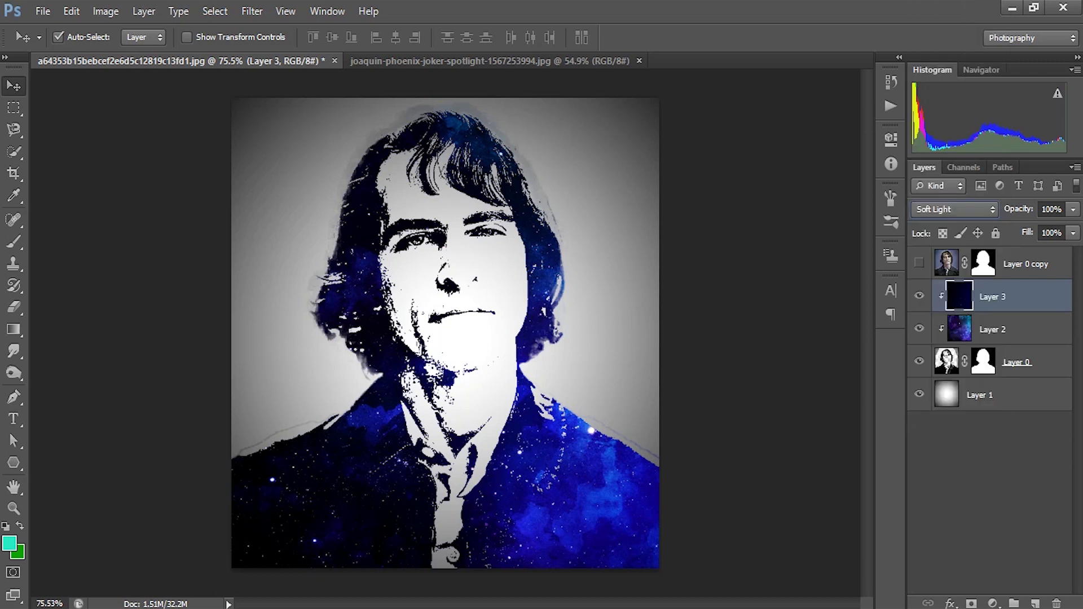
drag(1042, 209, 1047, 209)
text(0)
key(Return)
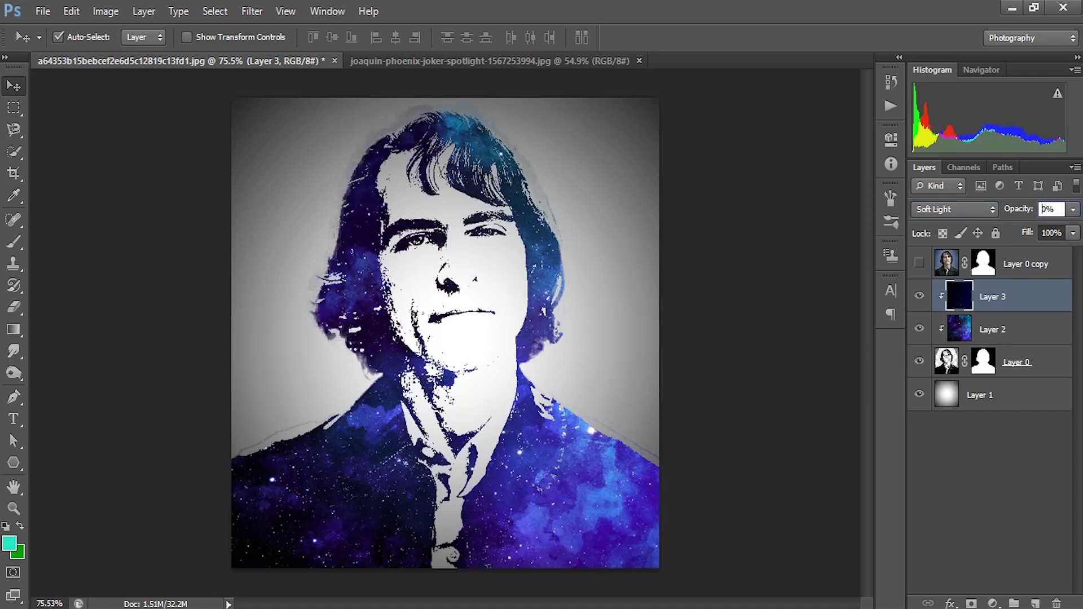
Set Layer 3's opacity to 60%
text(6)
key(Return)
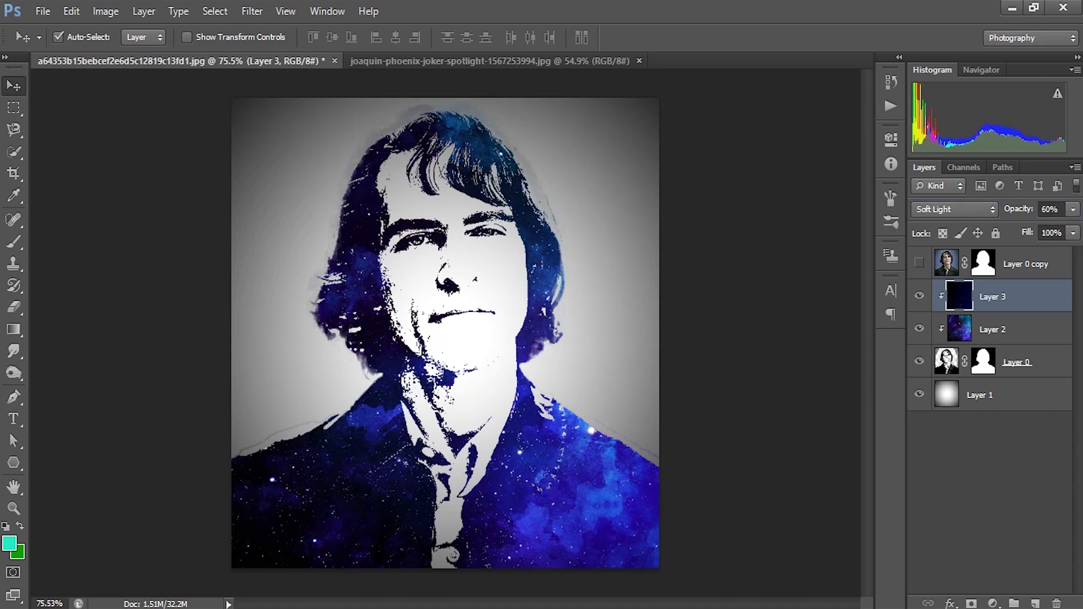
Make Layer 0 copy visible and convert it to greyscale tones with a Black & White adjustment
click(1025, 263)
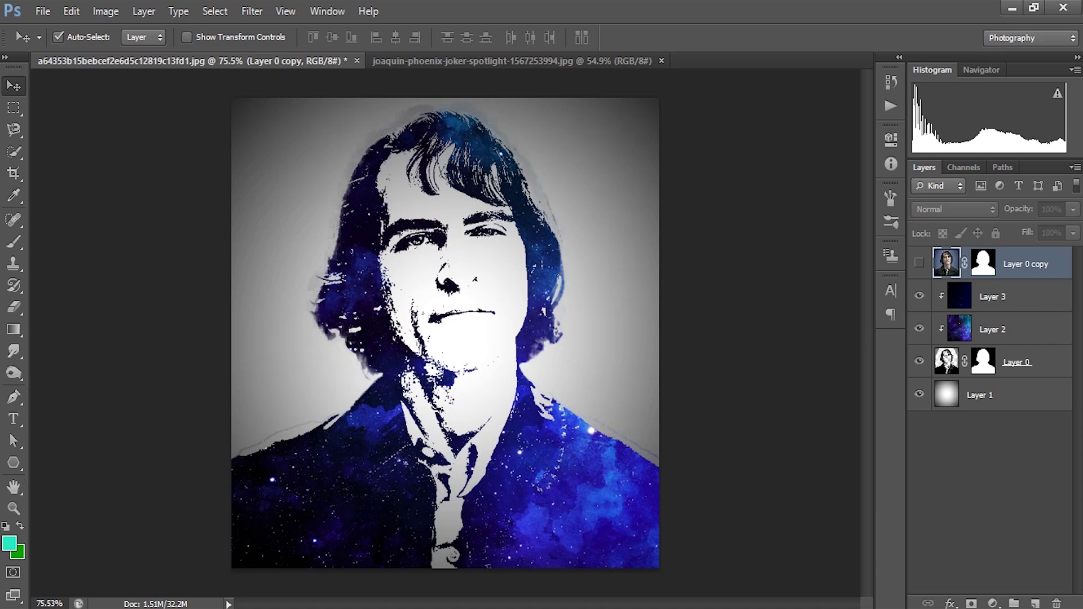
click(919, 262)
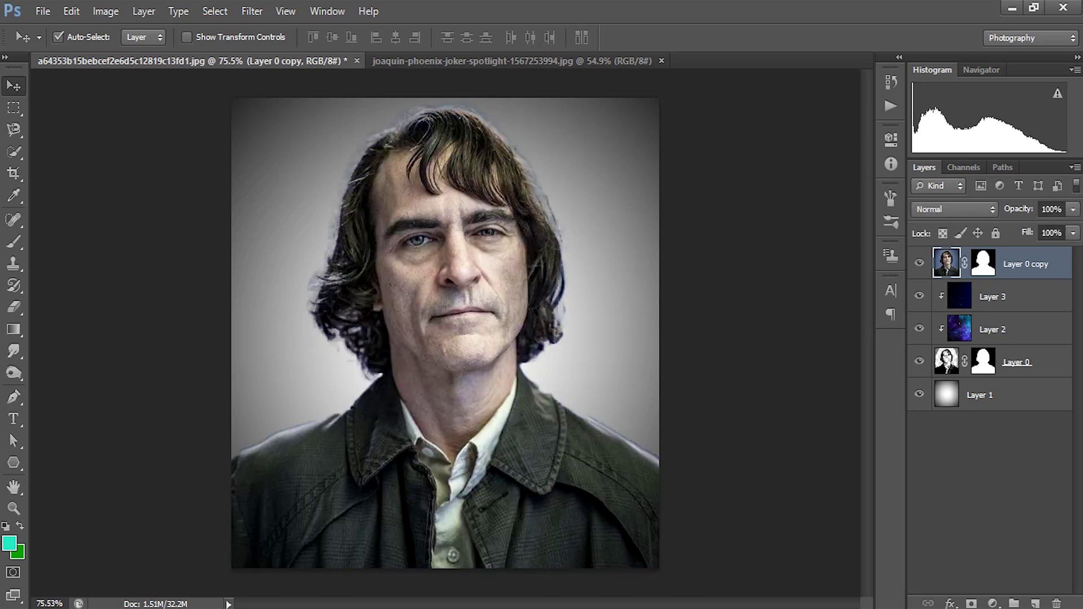
click(106, 12)
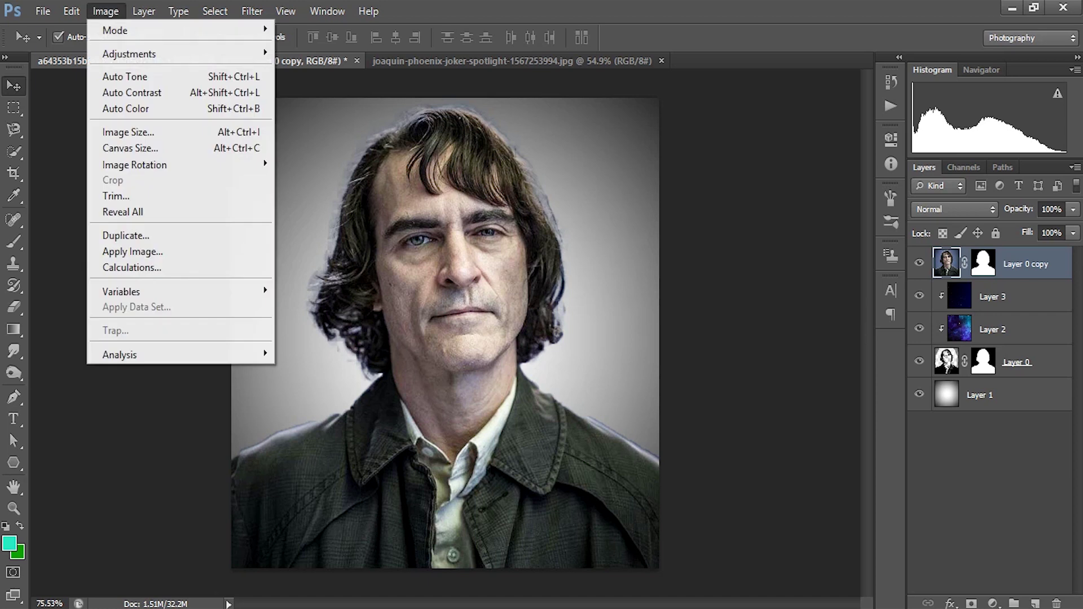
mouse_move(169, 53)
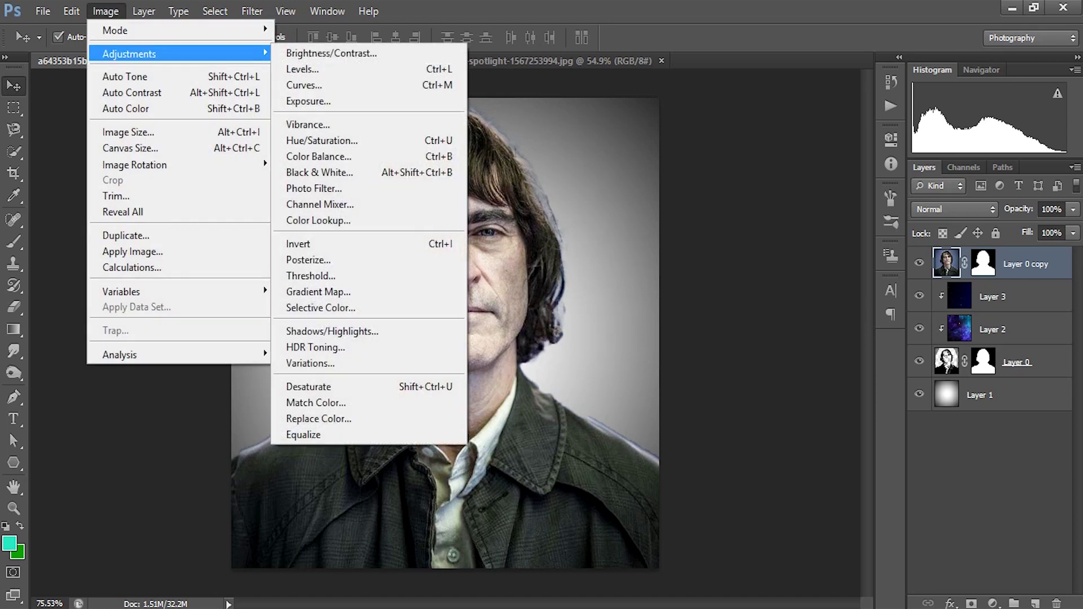
click(319, 172)
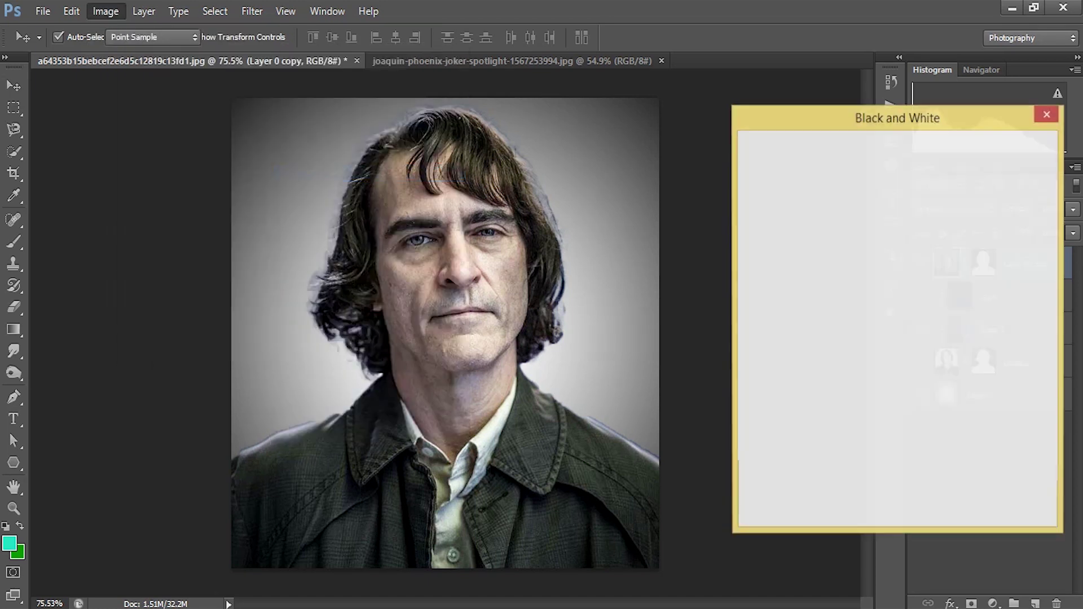
click(935, 148)
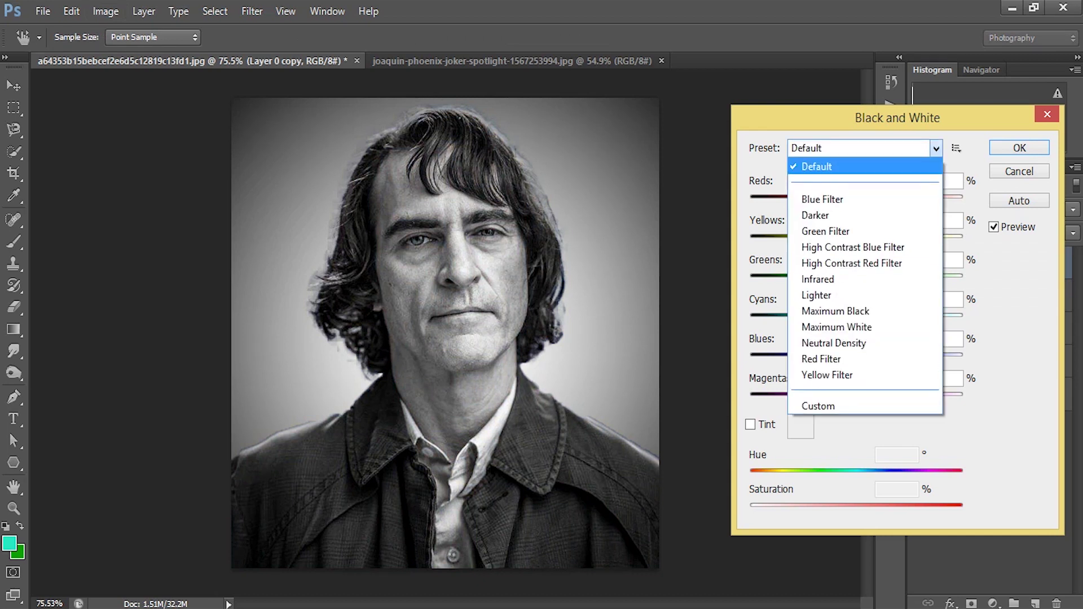
key(Escape)
click(1019, 200)
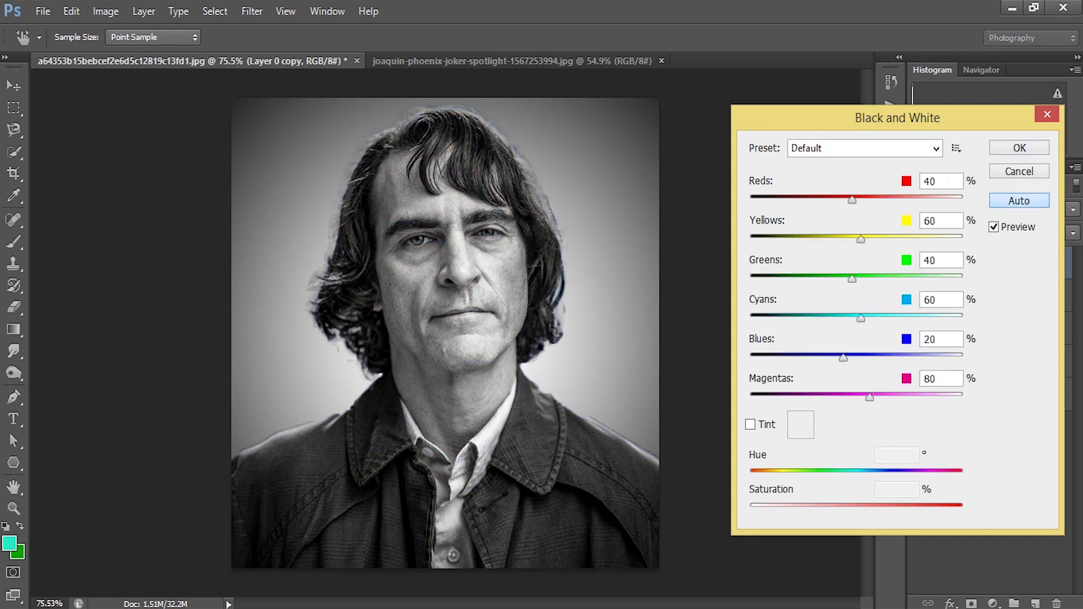
key(Return)
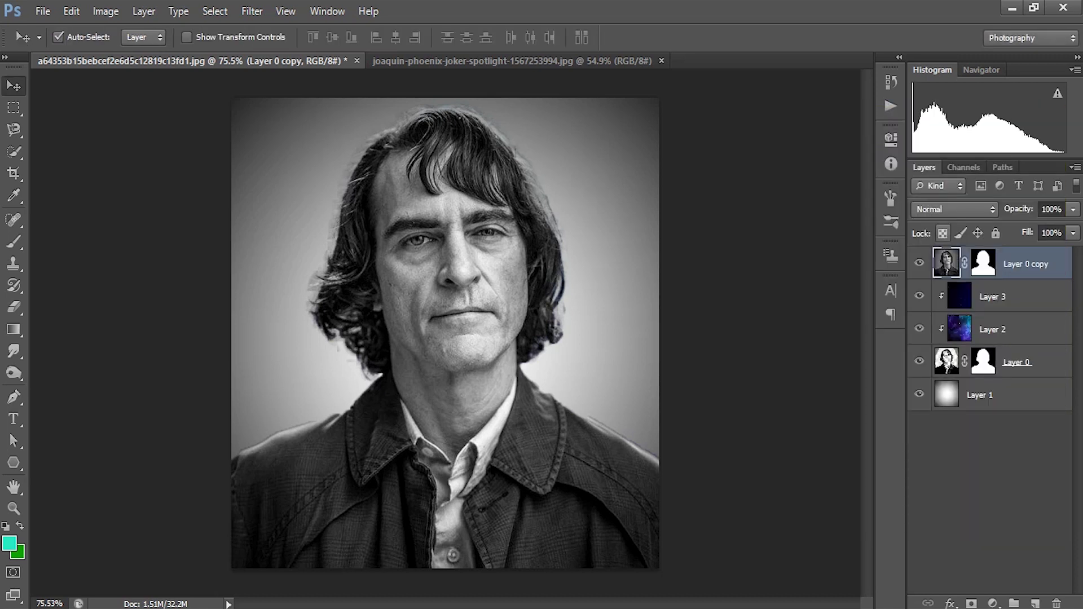
Set Layer 0 copy's blend mode to Soft Light and its opacity to 50%, and compare the artwork with and without it
click(954, 208)
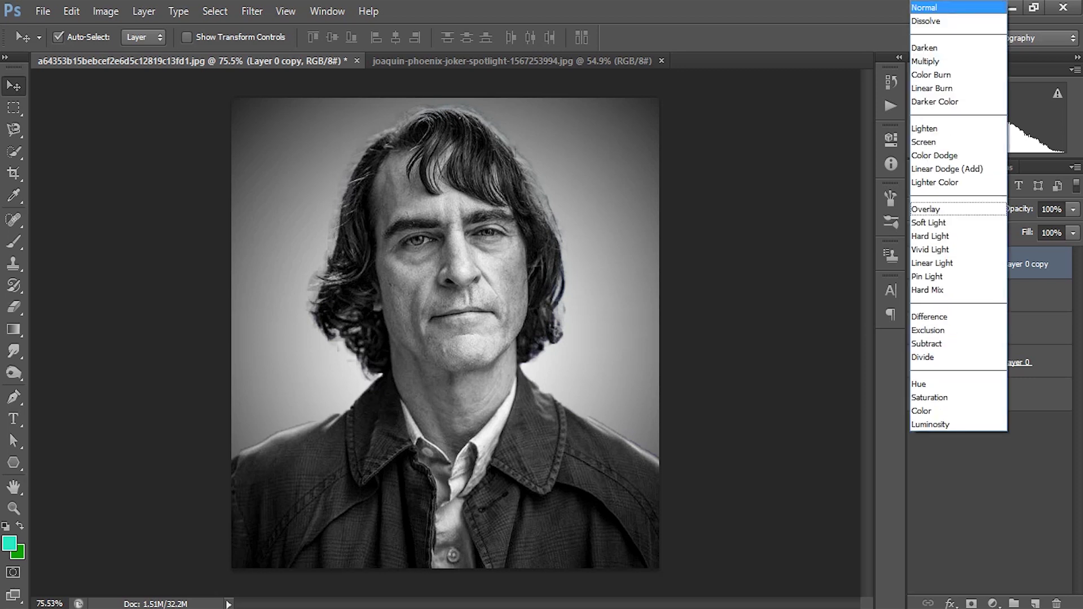
click(928, 222)
drag(1041, 209, 1051, 209)
text(50)
key(Return)
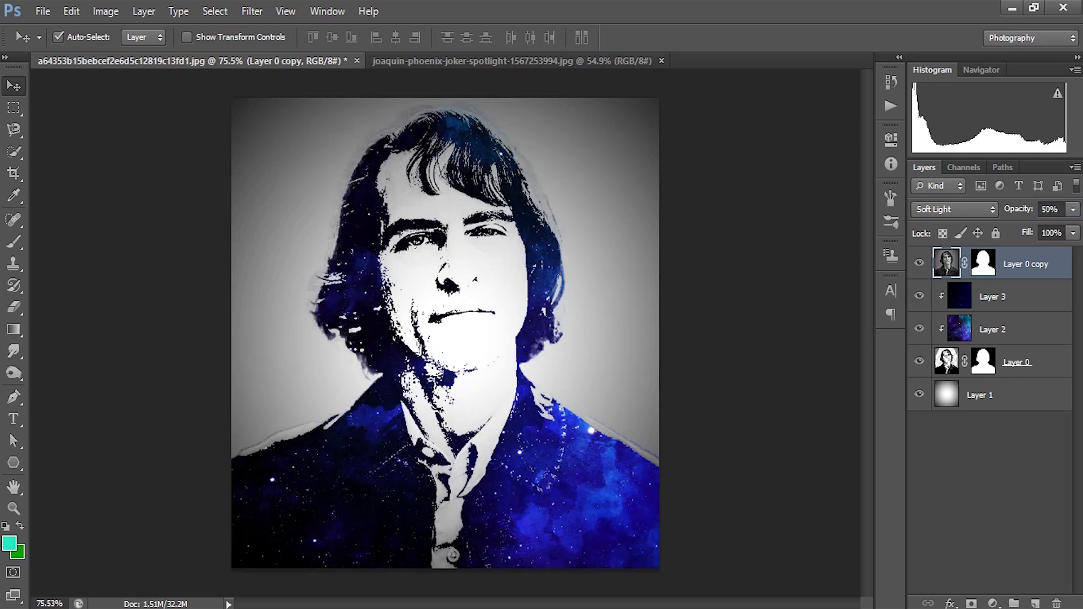
click(919, 263)
click(919, 263)
click(919, 263)
click(919, 263)
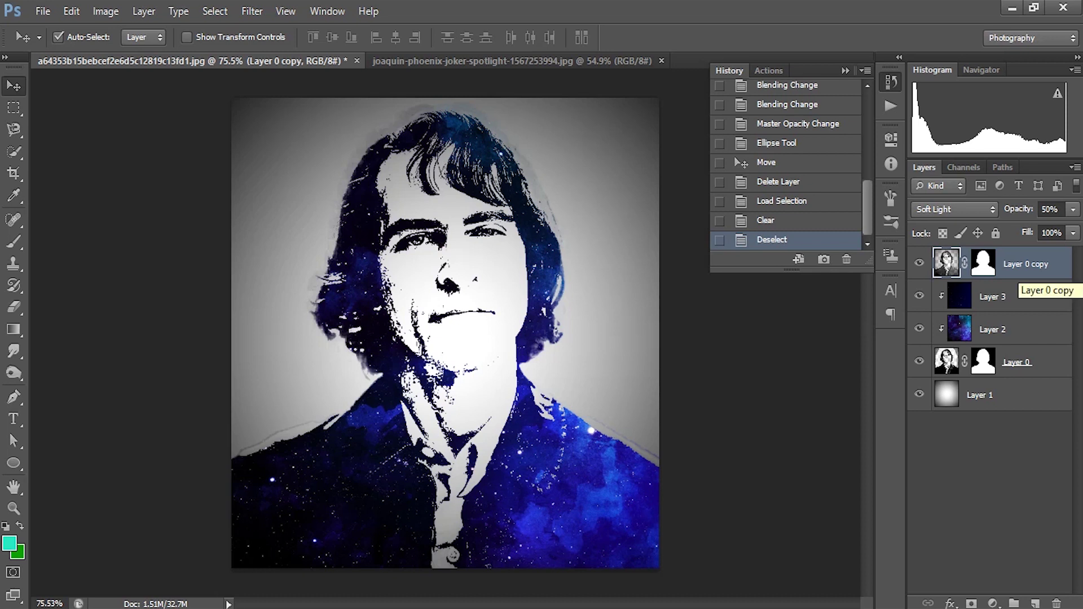
Combine Layer 0 copy, Layer 3, Layer 2 and Layer 0 into one smart object, and check it by toggling its visibility
shift+click(1016, 361)
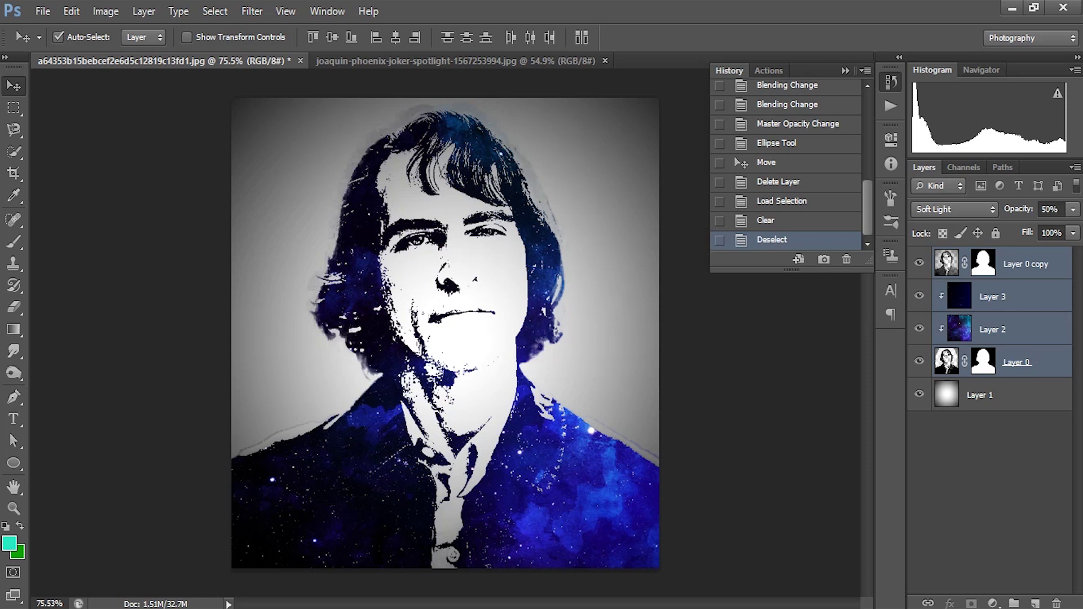
right_click(1013, 362)
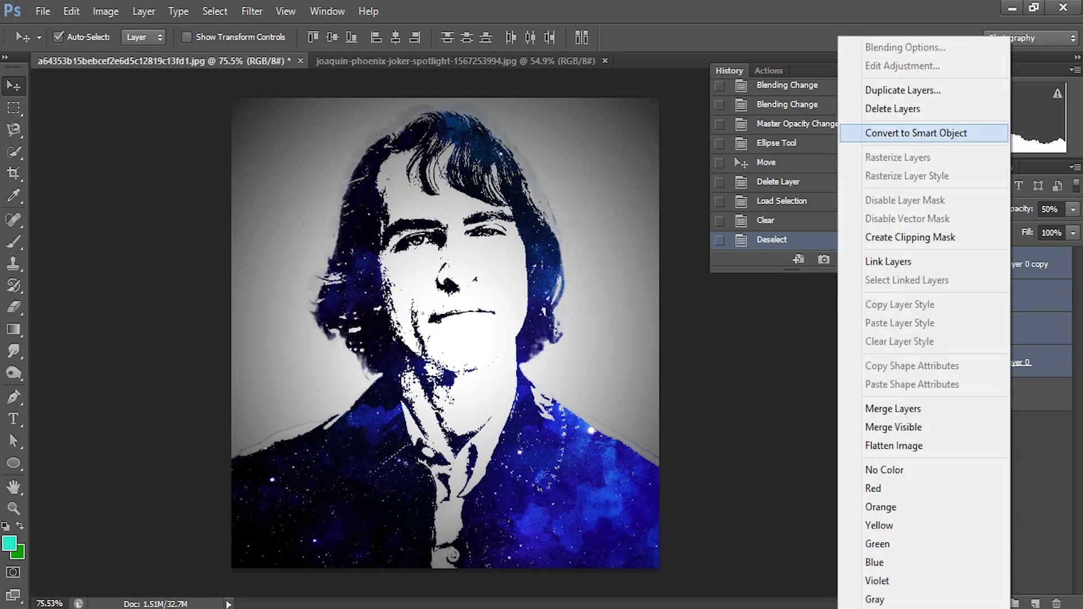
click(930, 134)
key(ctrl+comma)
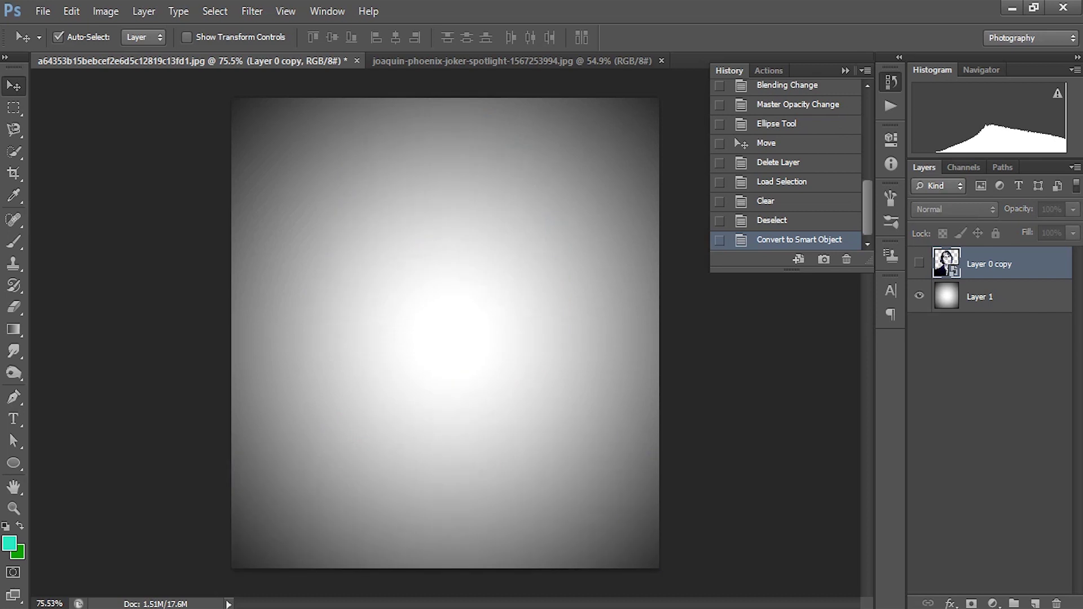
key(ctrl+comma)
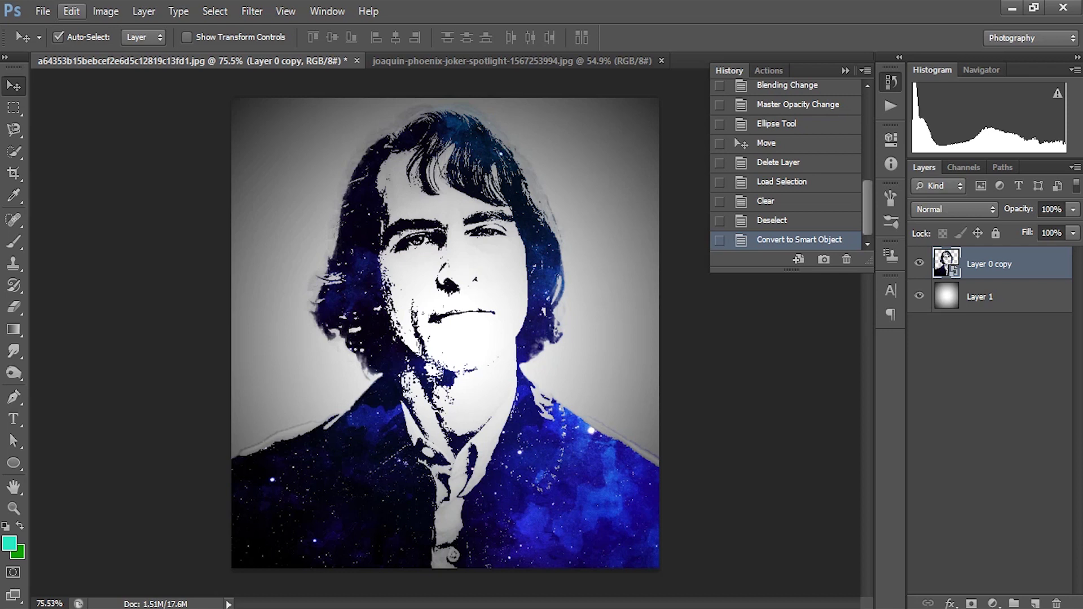
Scale the portrait smart object proportionally to 80% and move it so it sits roughly centred on the gradient background
click(71, 11)
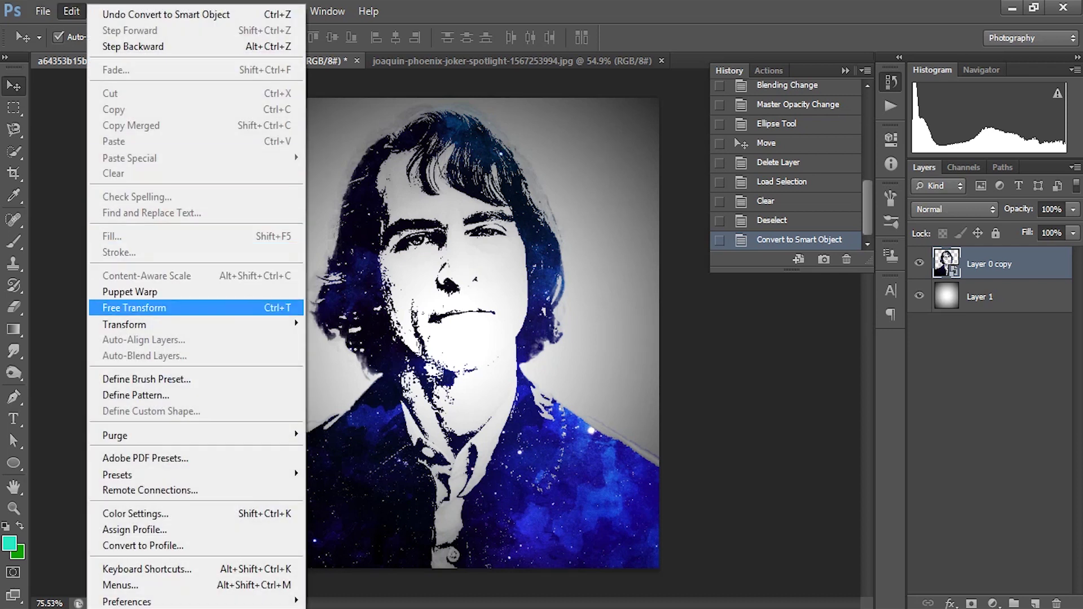
click(134, 308)
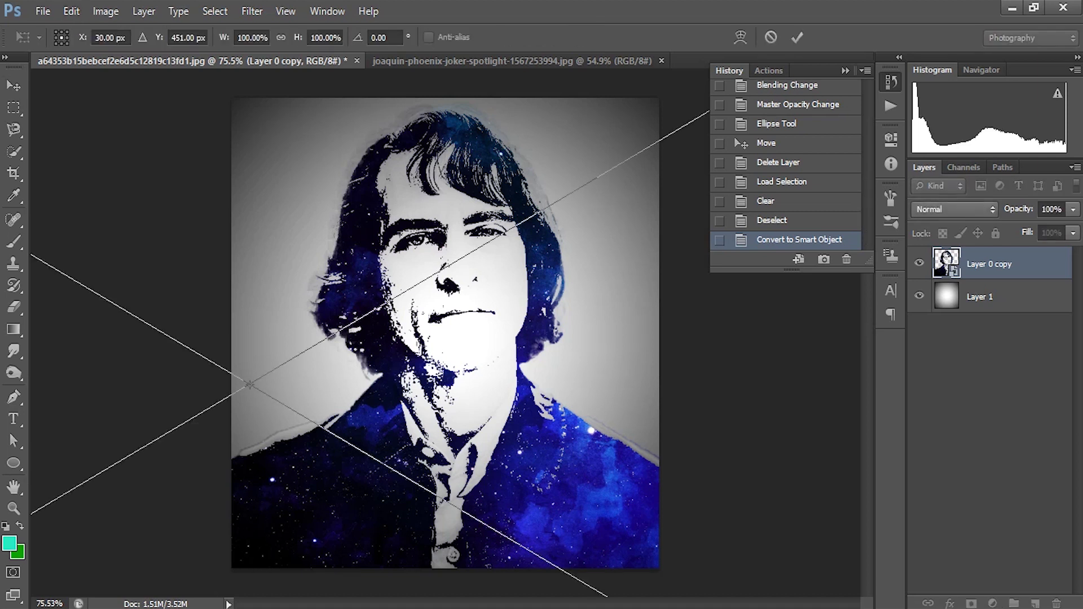
click(238, 38)
text(80)
key(Return)
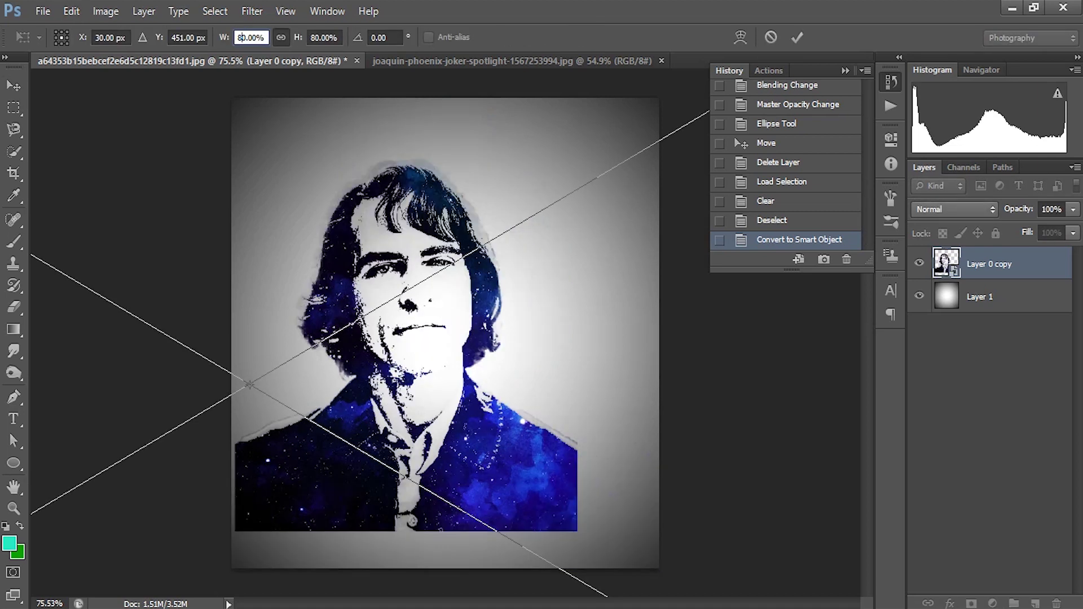
click(797, 37)
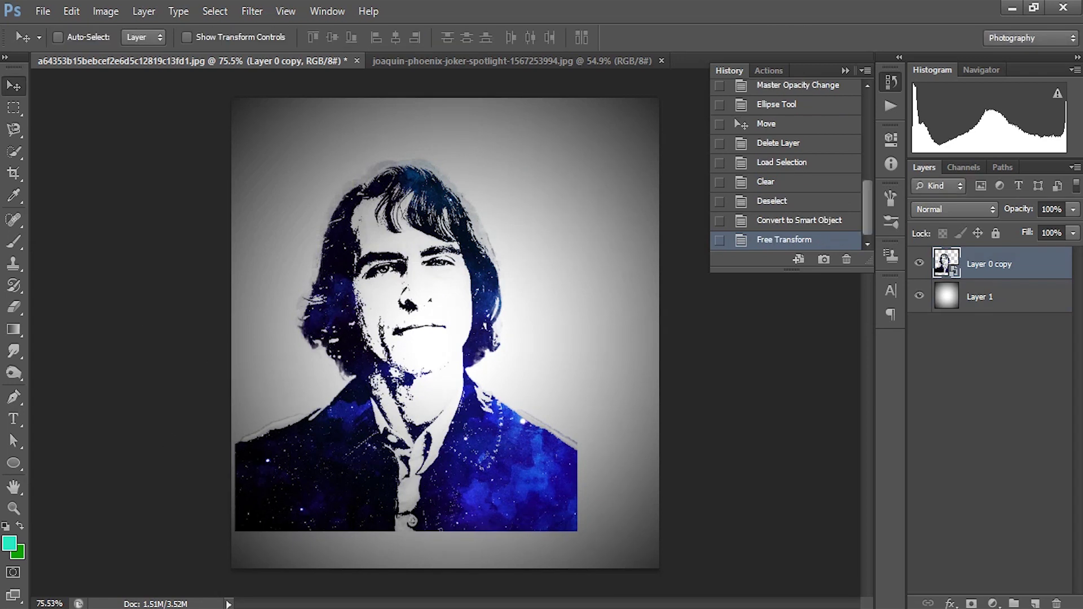
drag(451, 311, 496, 303)
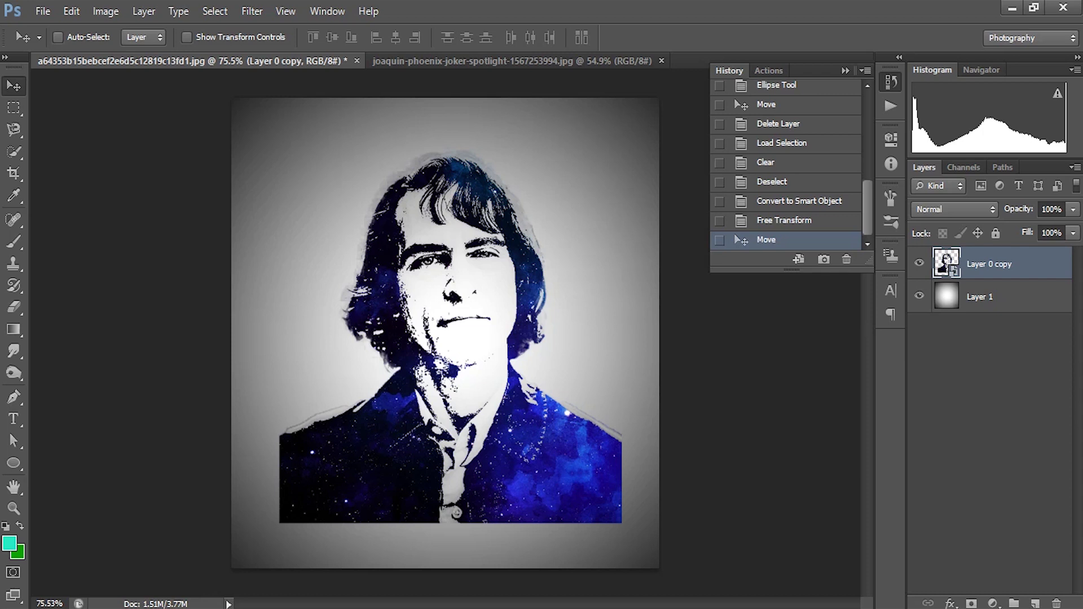
Draw a white ellipse shape about 492 px wide and 571 px high over the man's head and upper torso
click(14, 463)
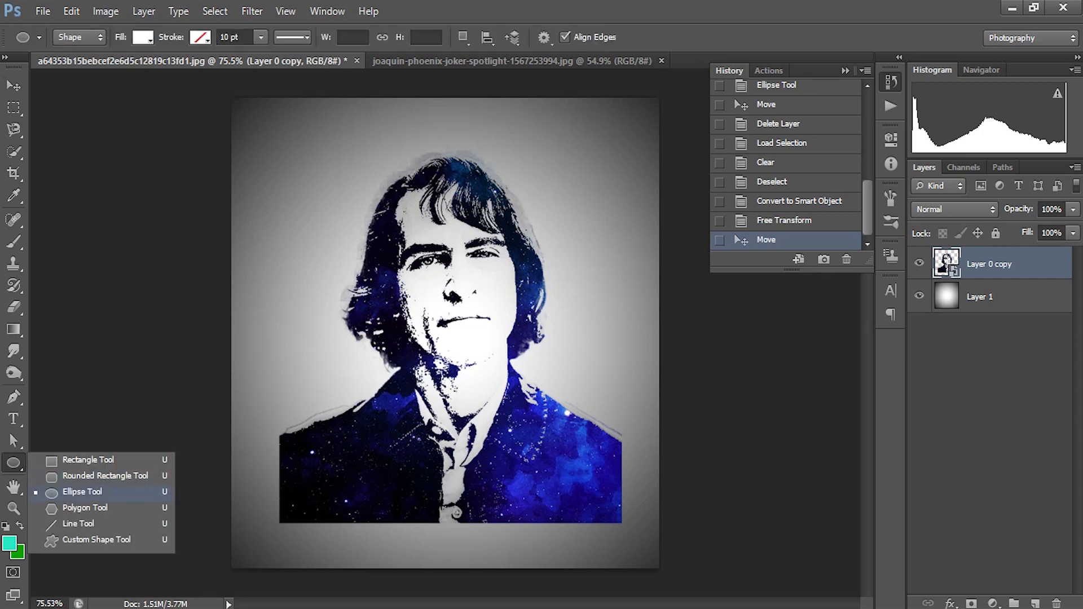
click(82, 492)
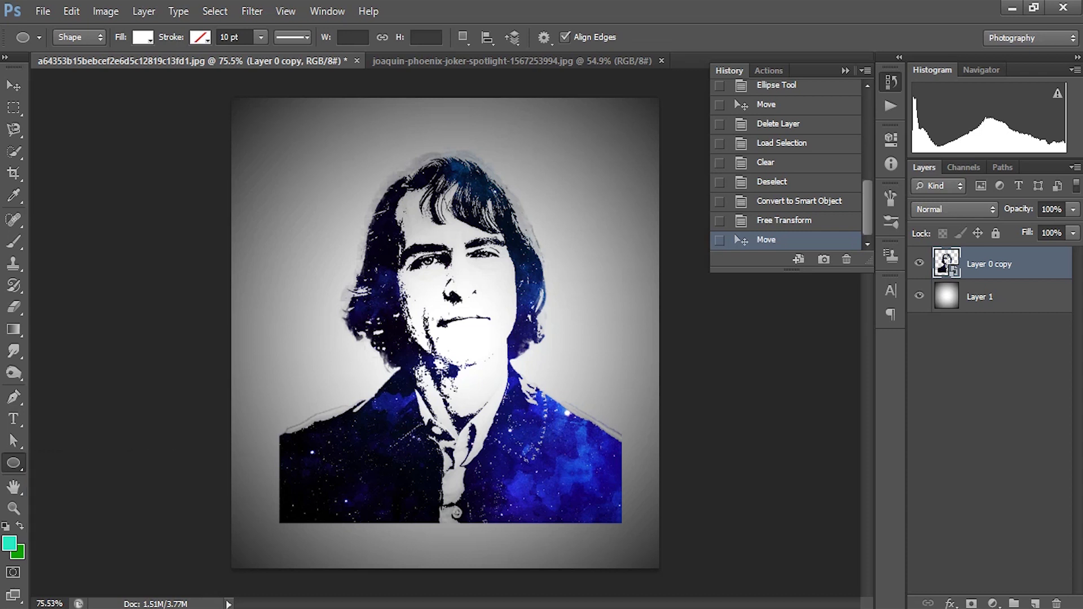
drag(300, 141, 596, 503)
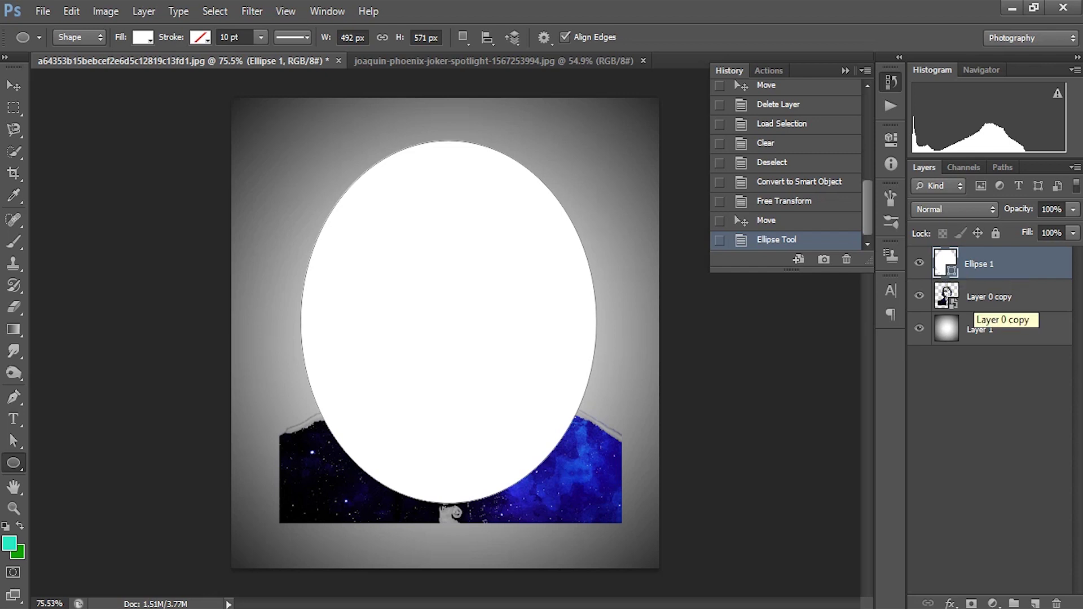
Rasterize Layer 0 copy and delete every part of the portrait outside the Ellipse 1 outline
click(990, 296)
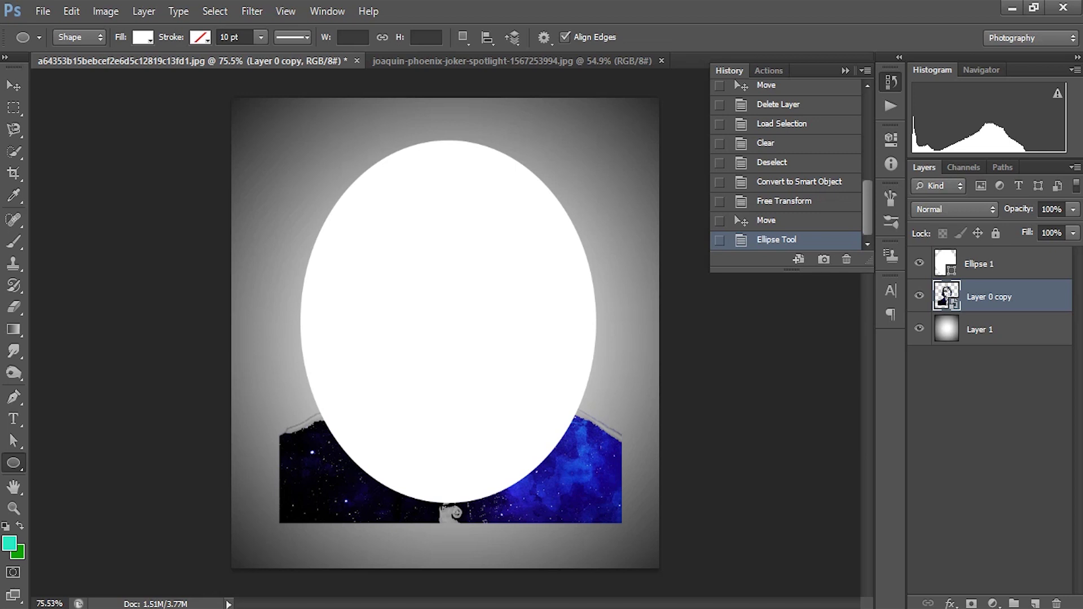
ctrl+click(945, 262)
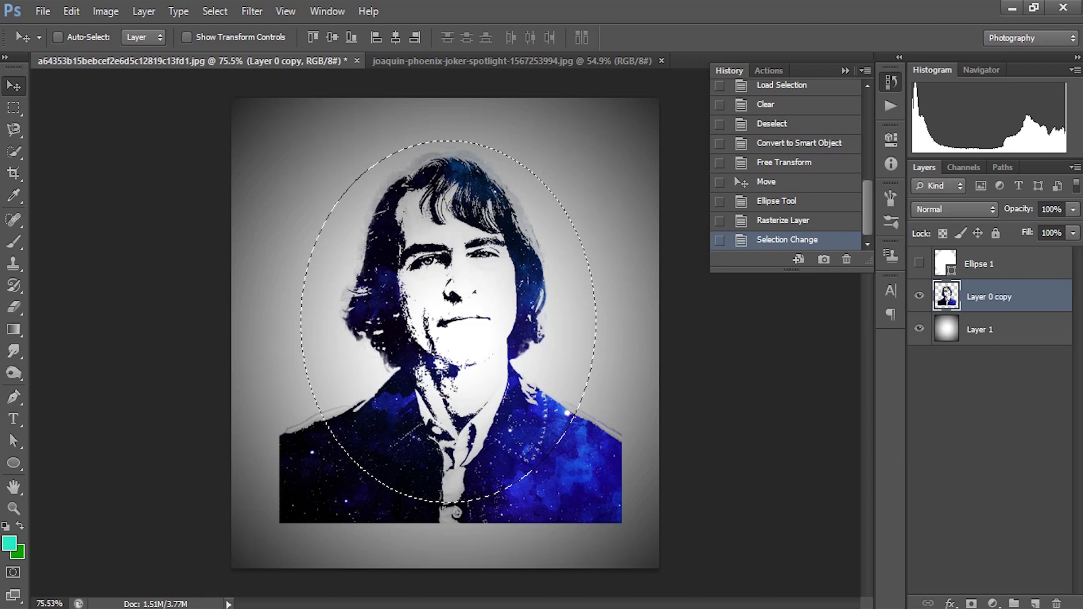
click(215, 11)
click(227, 78)
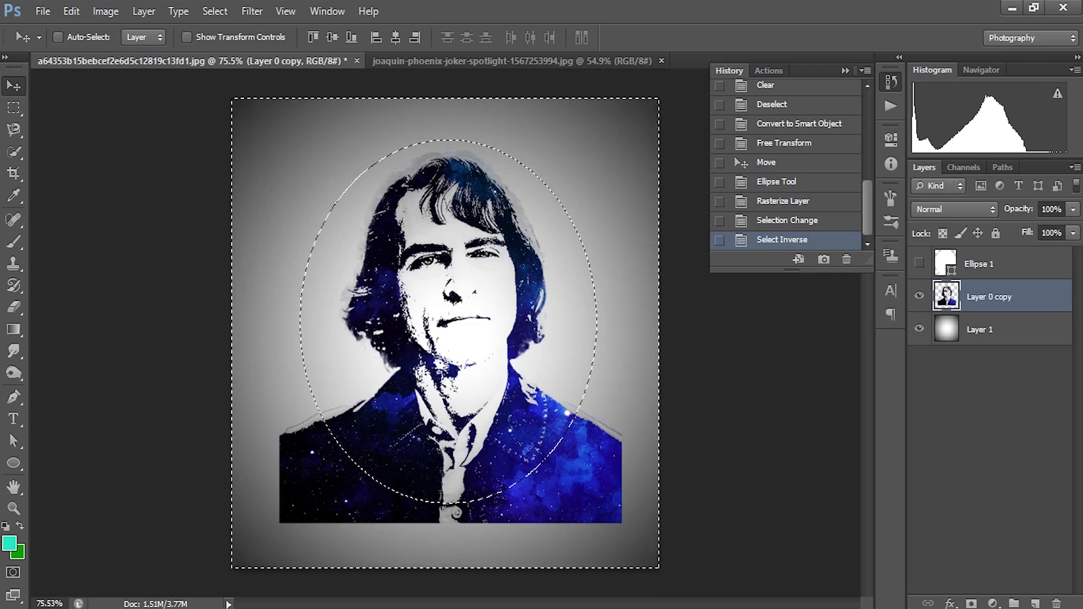
key(Delete)
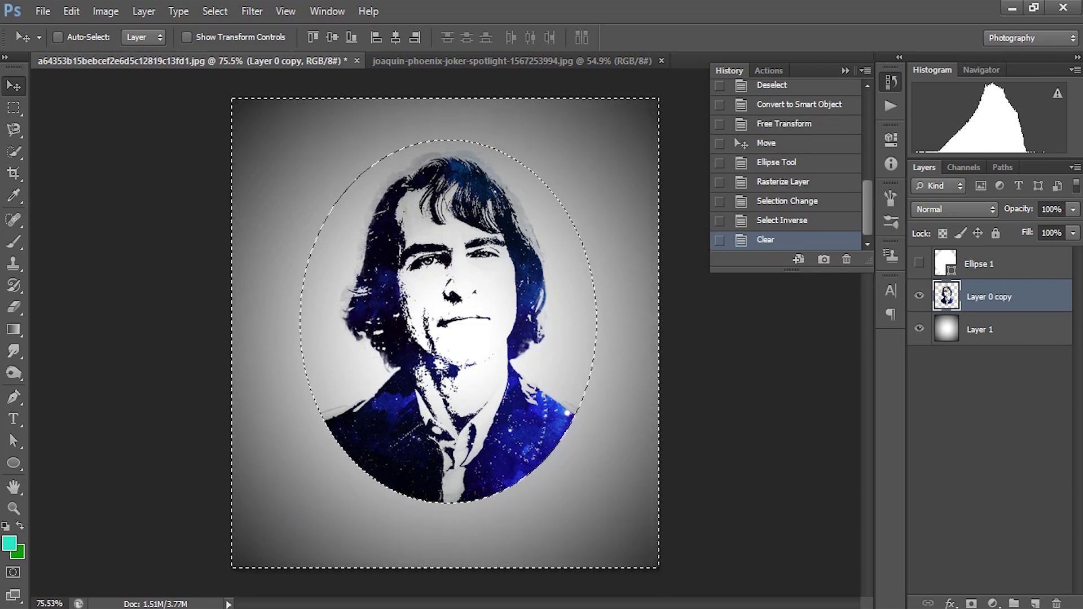
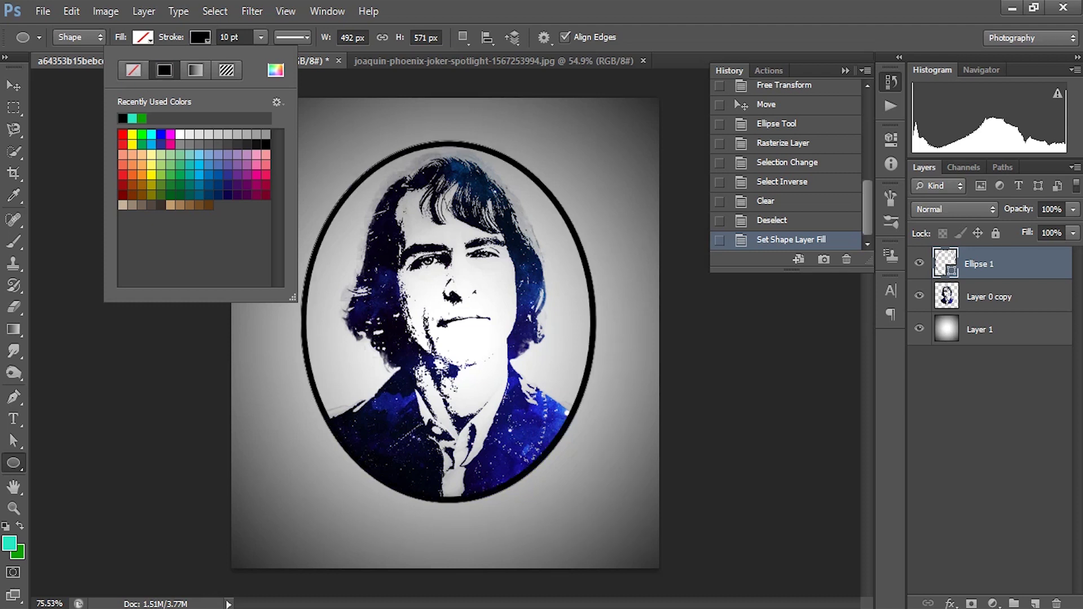
Set the stroke width of the Ellipse 1 outline to 8 pt
click(260, 36)
click(261, 37)
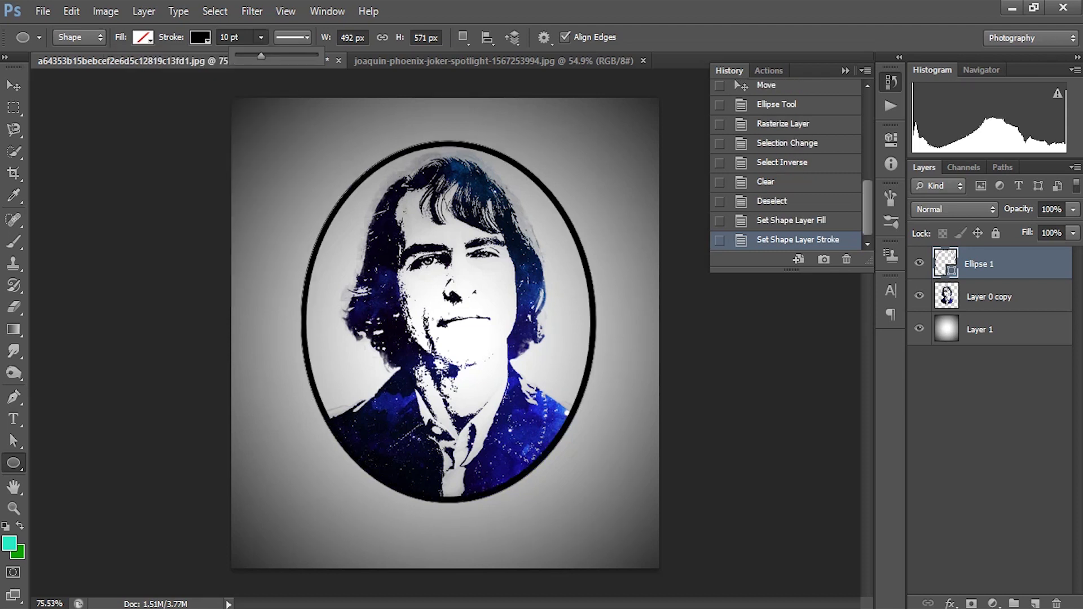
click(239, 36)
drag(236, 37, 220, 37)
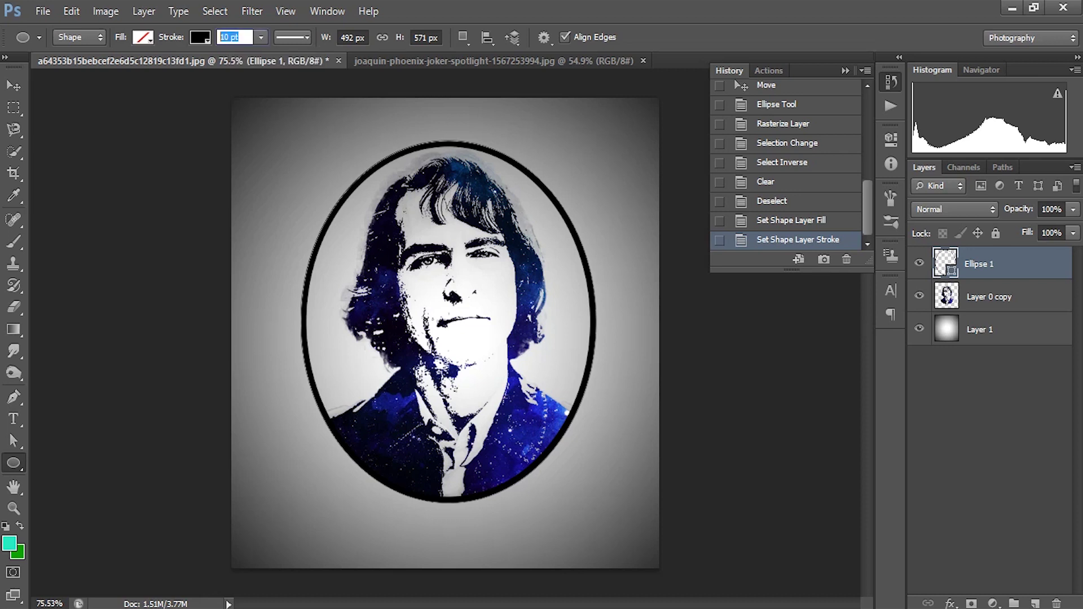
text(8)
key(Return)
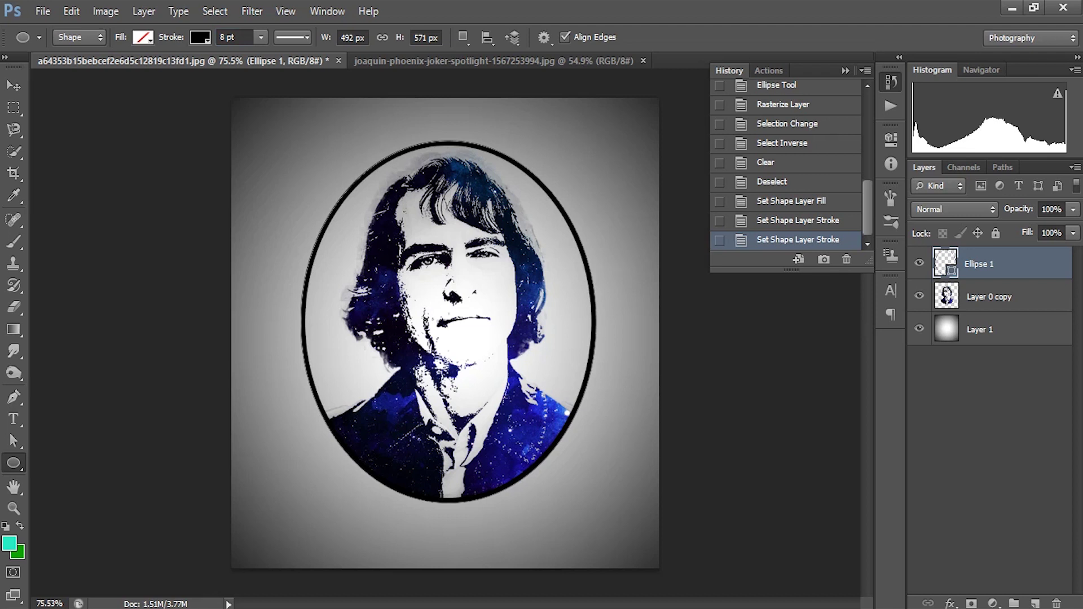
Duplicate the Ellipse 1 layer and scale the copy to about 96% around its centre, inside the original outline
key(v)
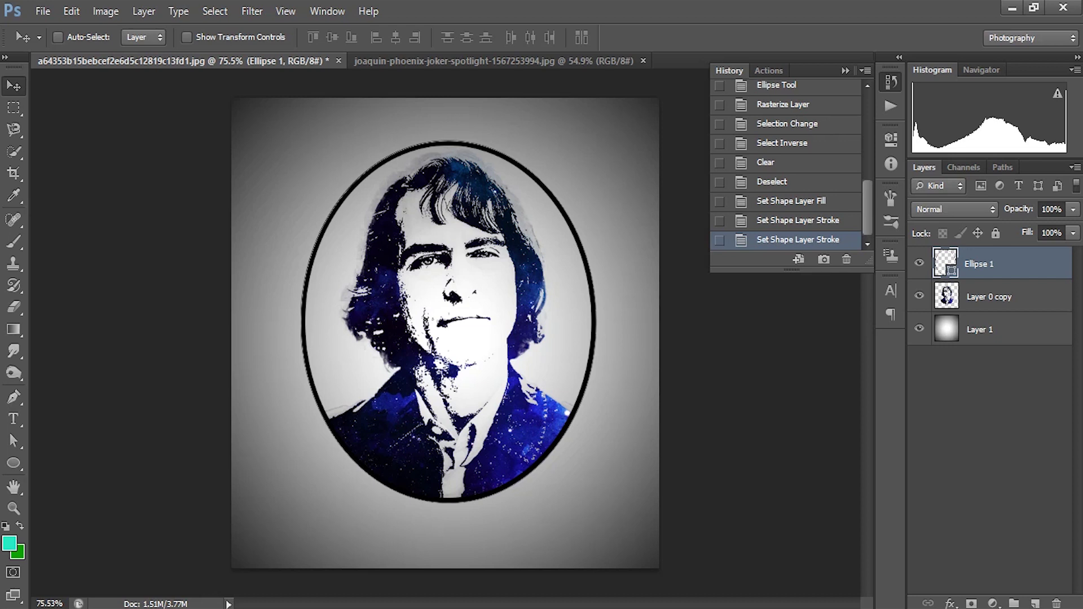
right_click(993, 264)
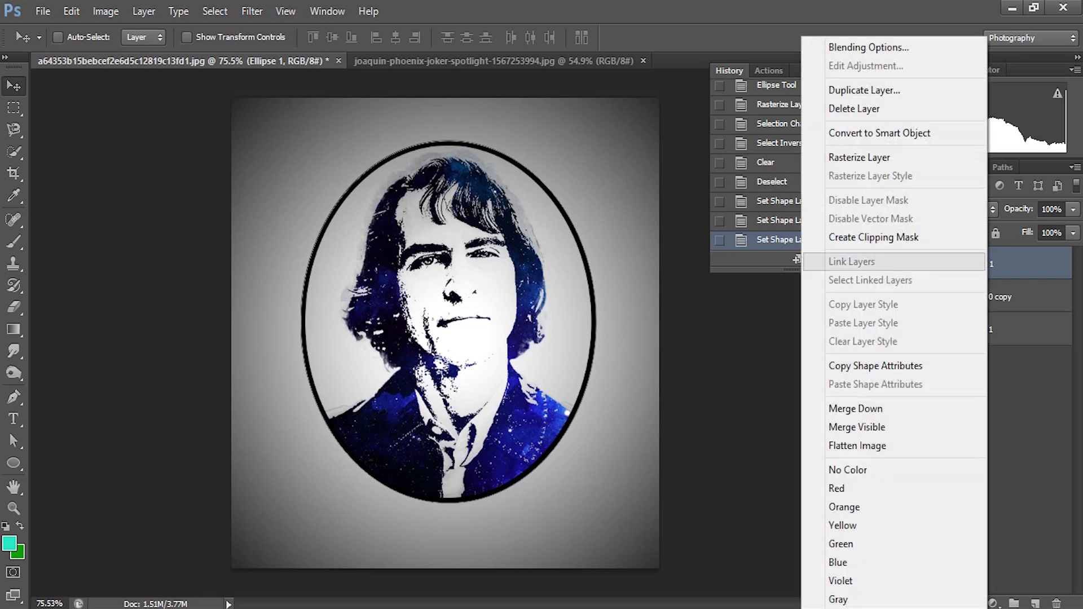
click(864, 90)
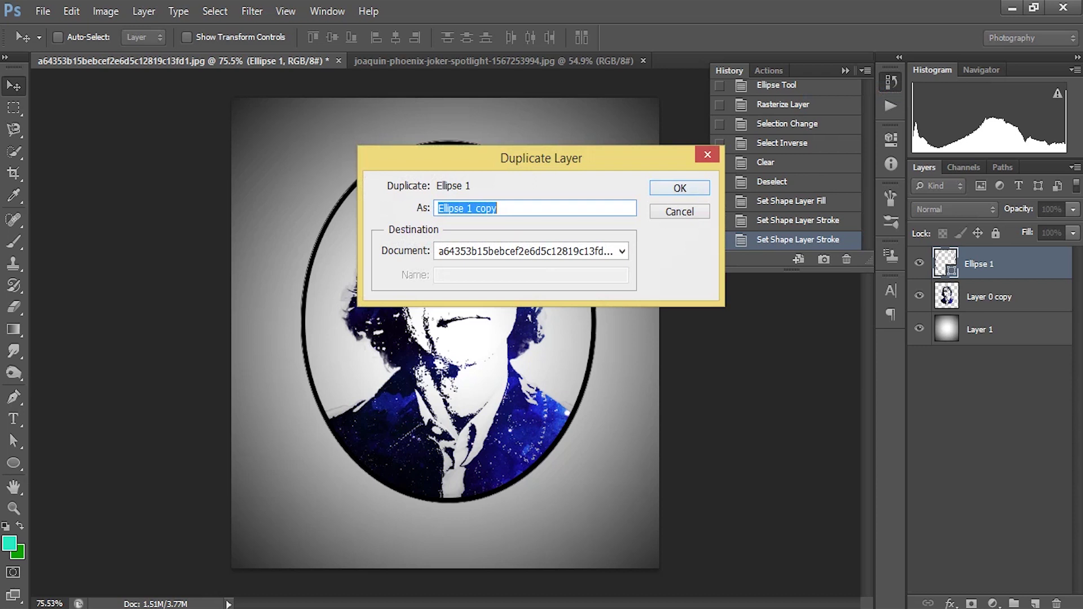
key(Return)
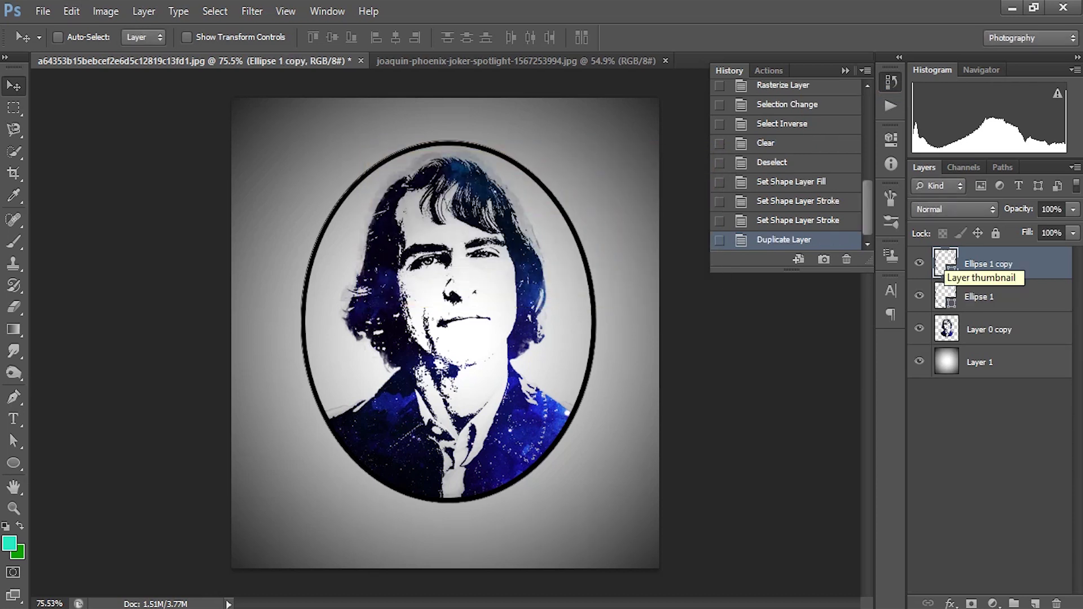
key(ctrl+t)
drag(596, 141, 589, 149)
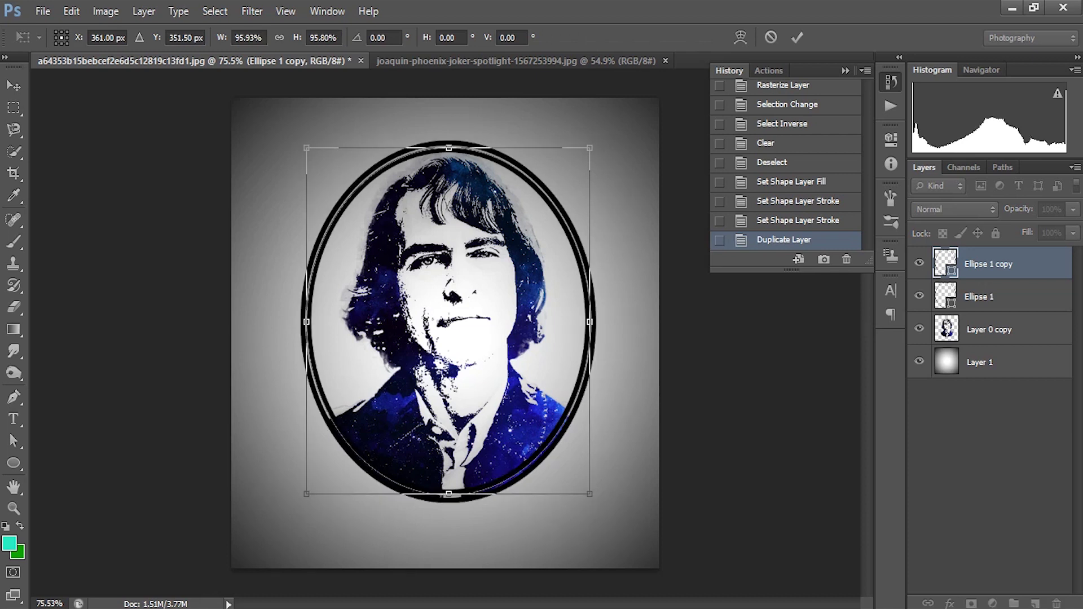
key(Return)
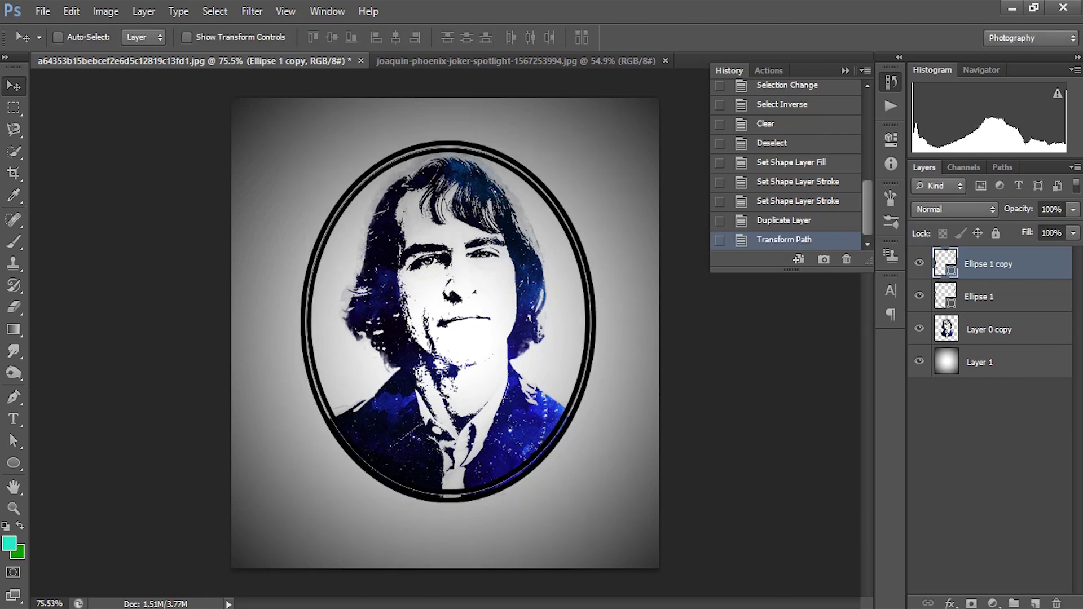
Give the inner ellipse copy a dashed stroke with a width of 5 pt
key(u)
click(293, 37)
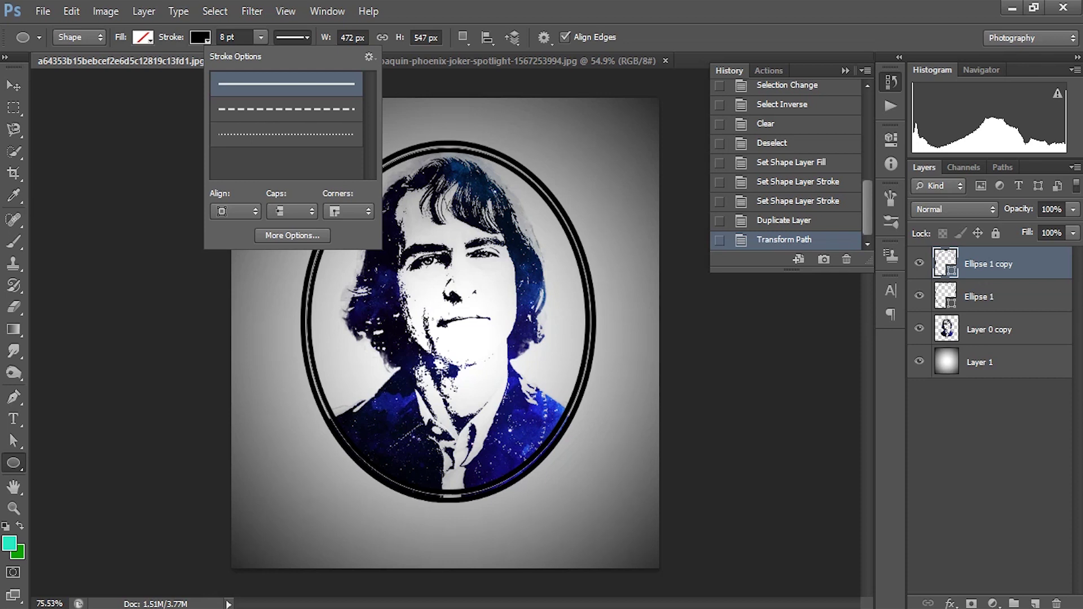
click(286, 109)
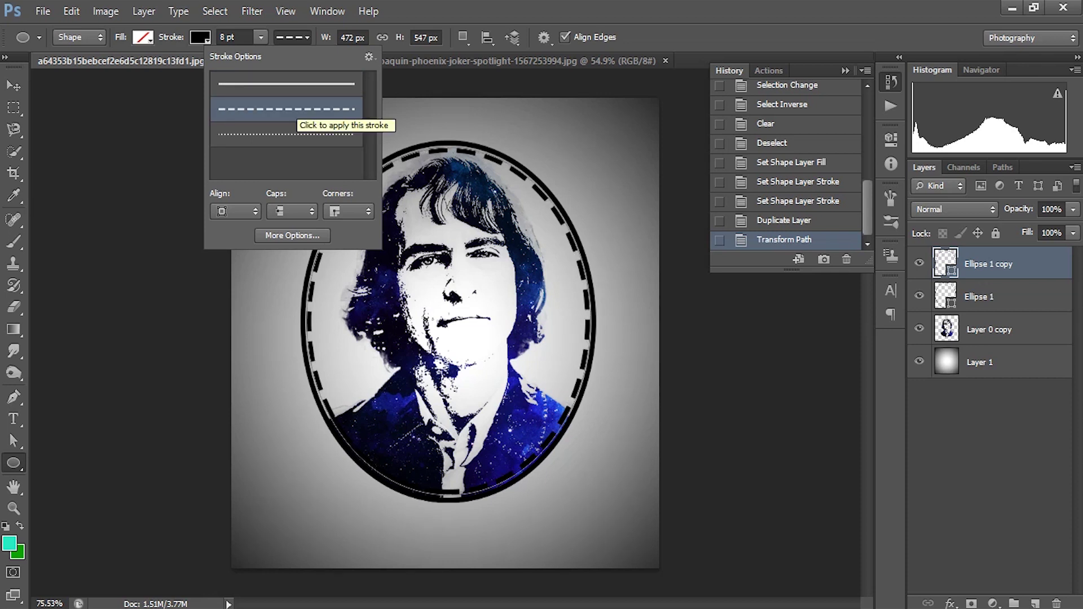
click(228, 37)
click(261, 38)
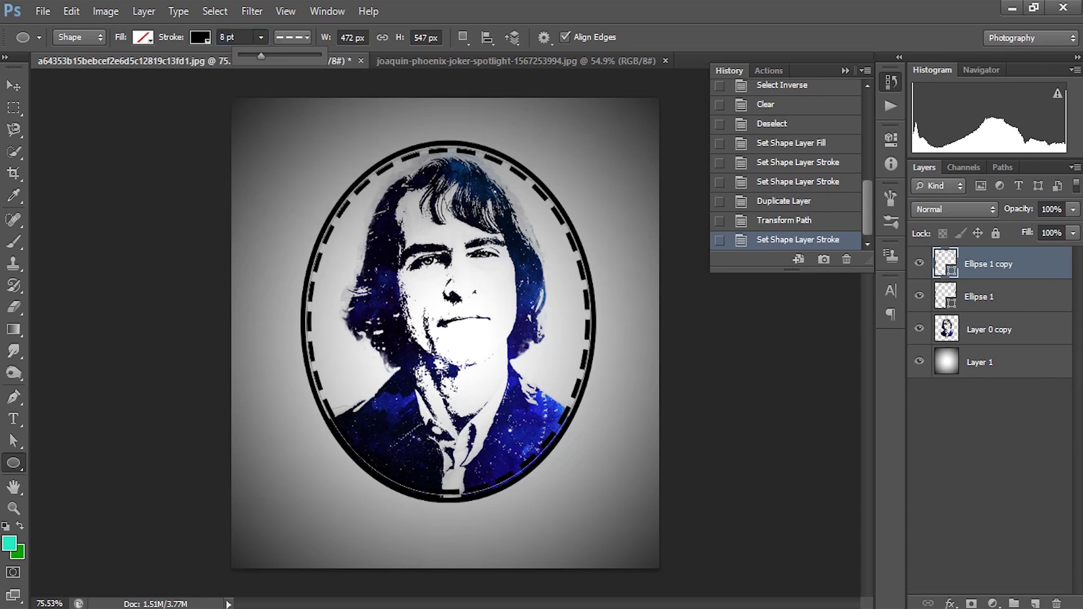
click(261, 37)
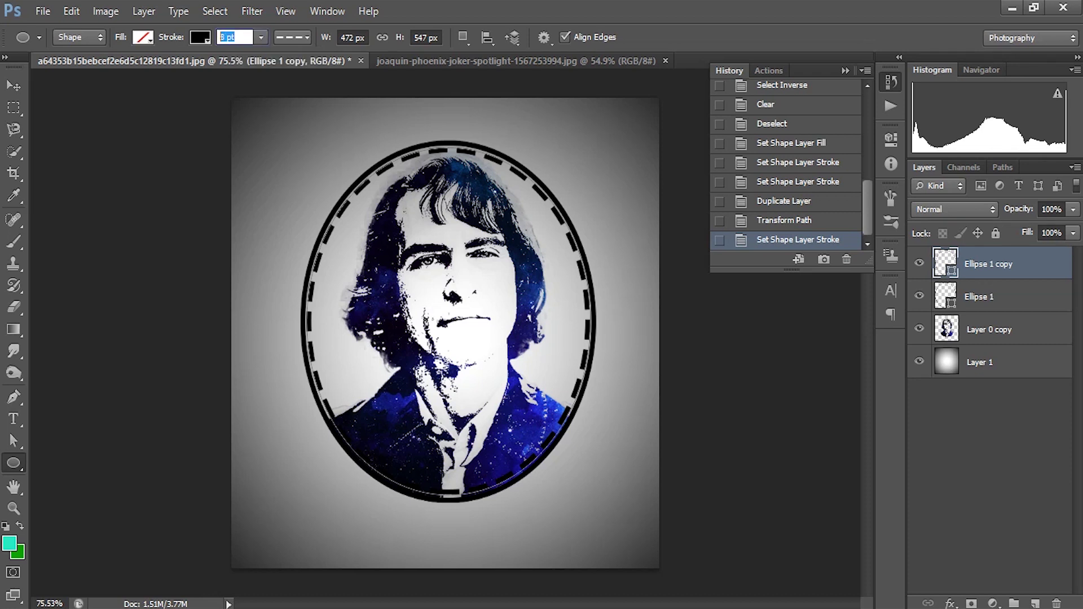
text(5)
key(Return)
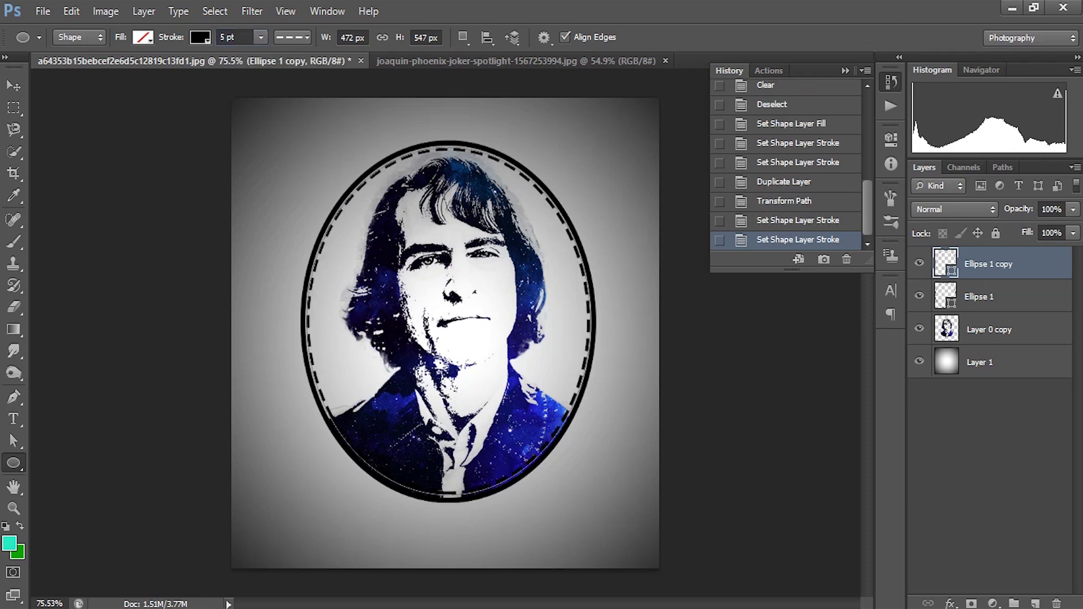
key(v)
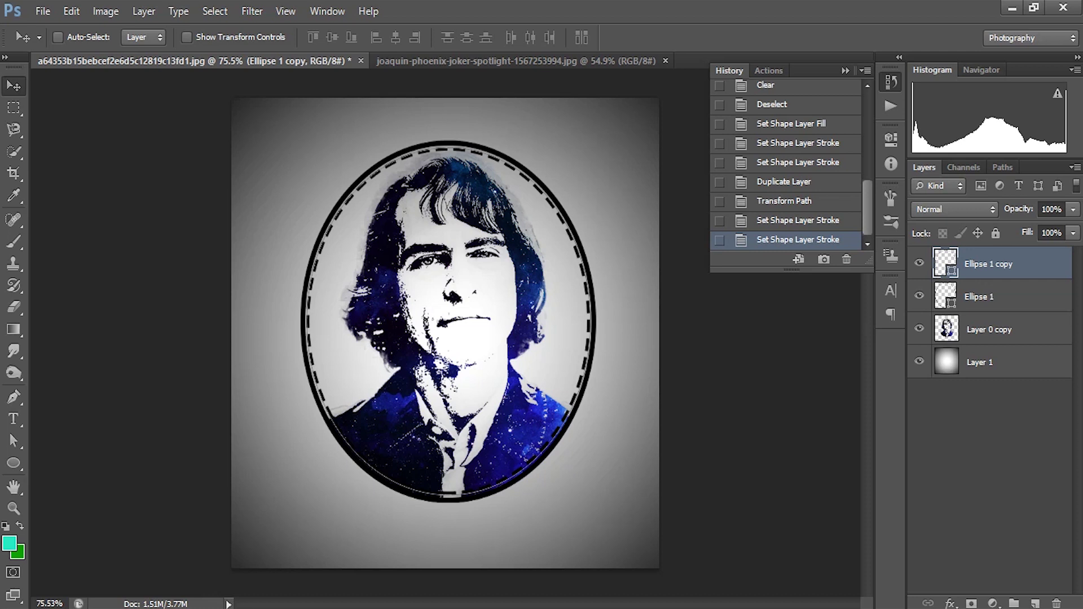
Add the text JOAQUIN PHOENIX in black 72 pt Britannic Bold, starting at the oval's lower edge
key(t)
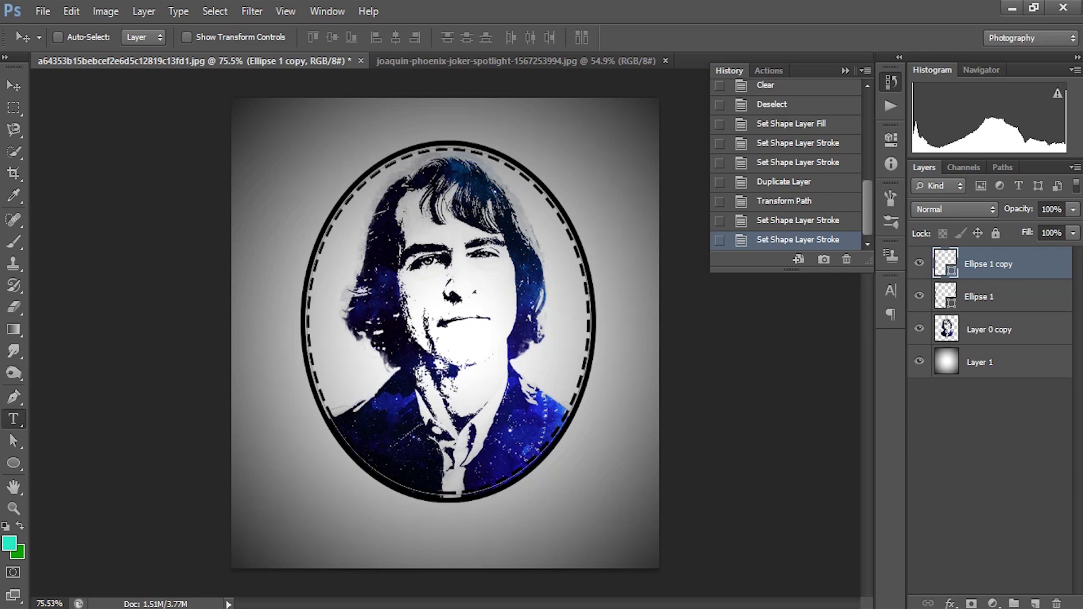
click(450, 511)
text(JO)
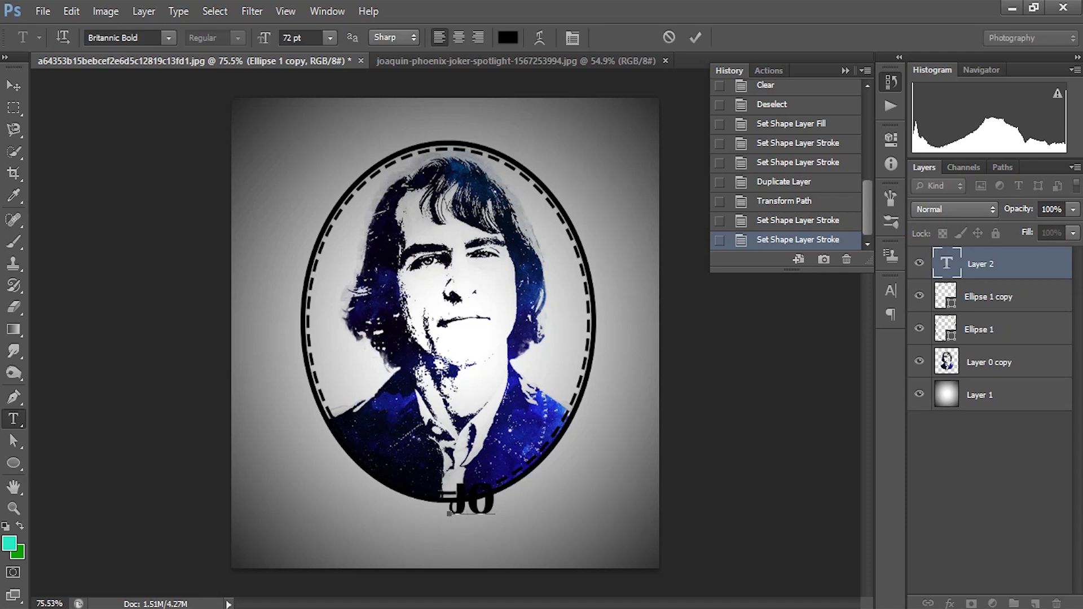
text(AQ)
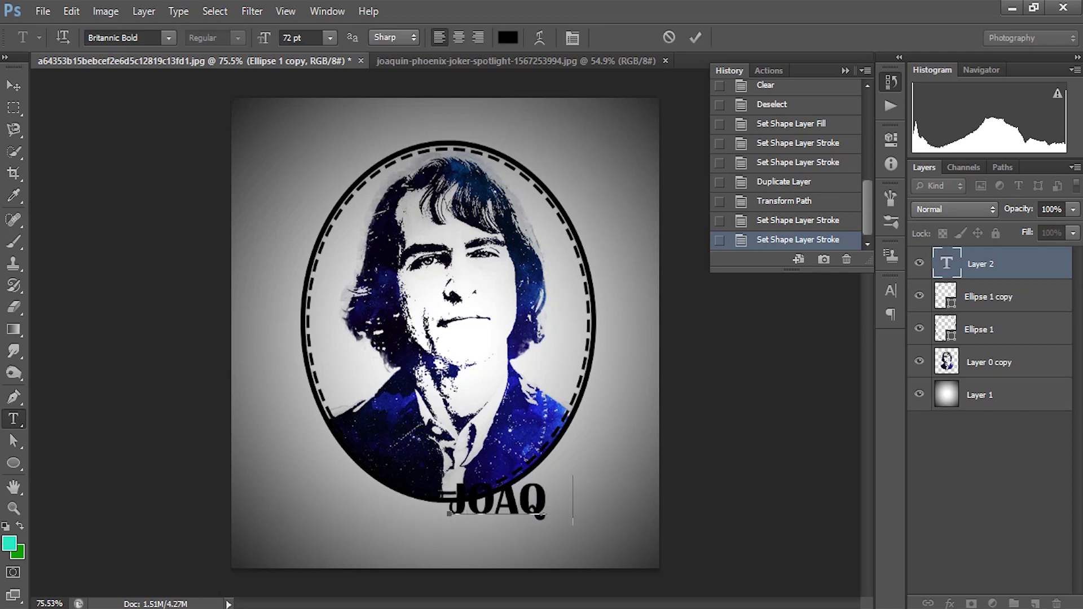
text(UIN PH)
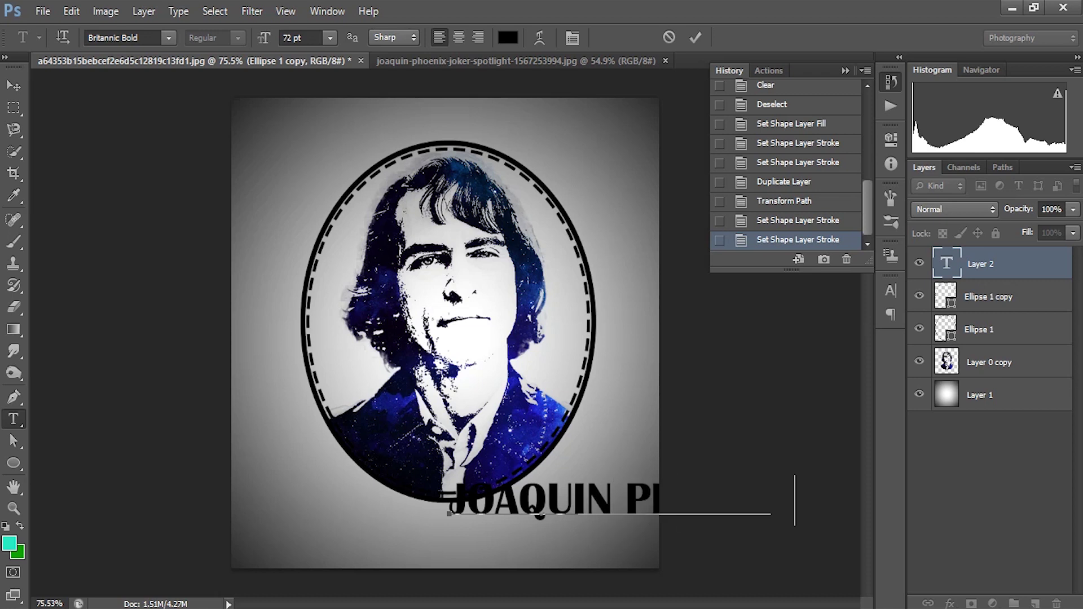
Reduce the font size of the JOAQUIN PHOENIX text and place it centred just below the oval frame
drag(508, 506, 435, 523)
click(330, 38)
click(322, 285)
click(330, 38)
click(321, 266)
key(ctrl+Return)
key(v)
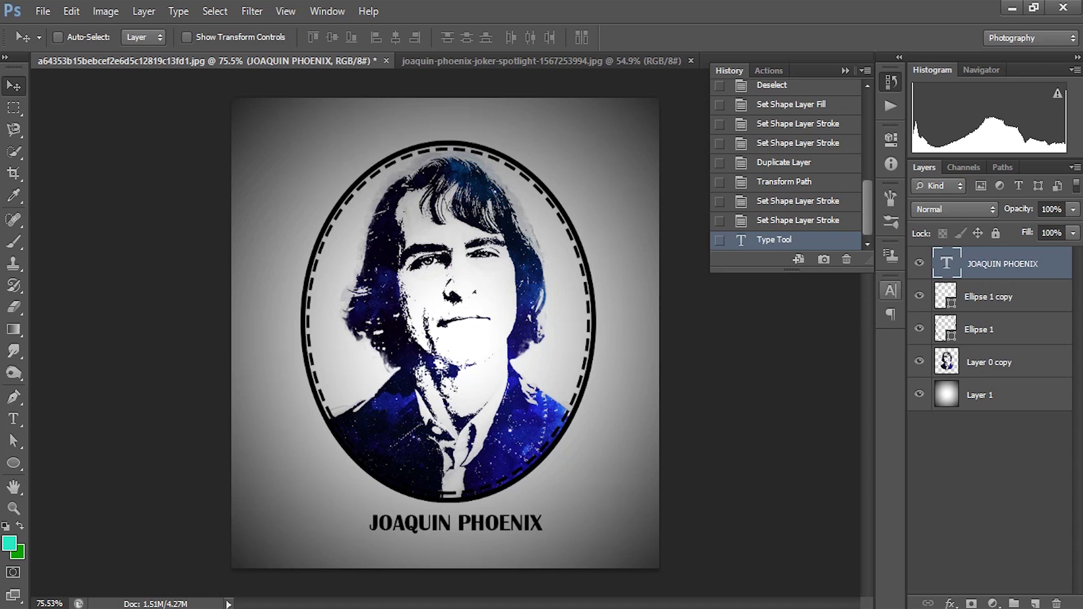
Hide the text and both ellipse layers and show them again to check each part of the frame
click(919, 262)
click(920, 296)
click(920, 329)
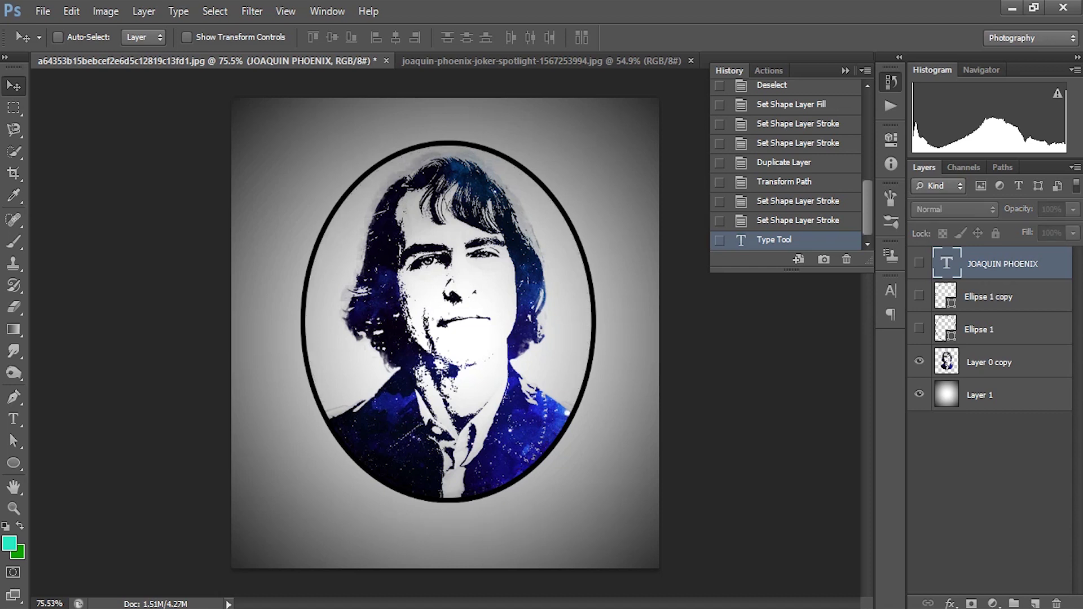
click(919, 329)
click(919, 296)
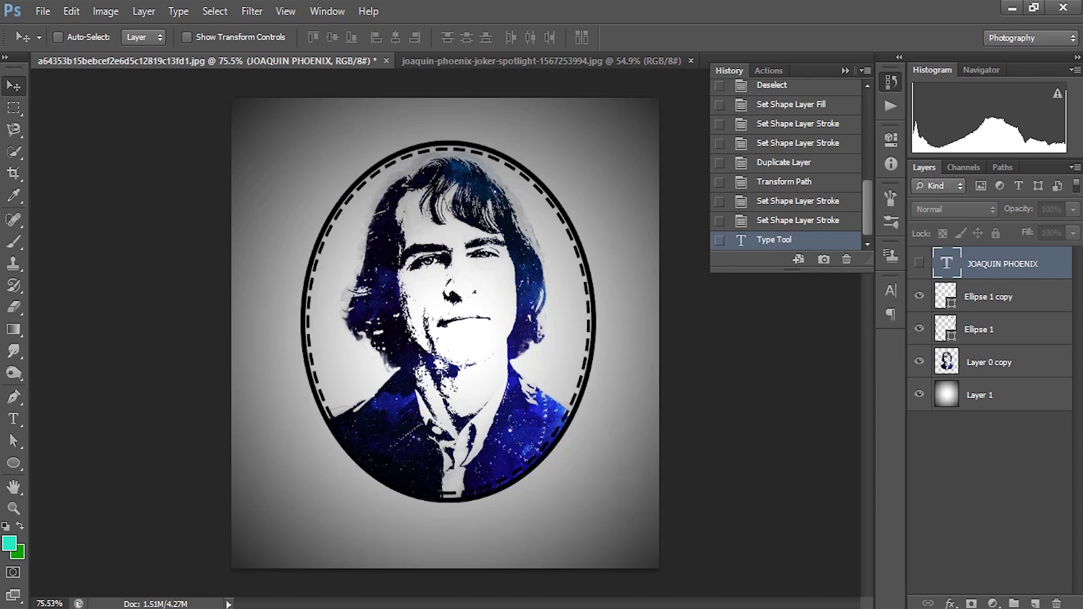
click(919, 263)
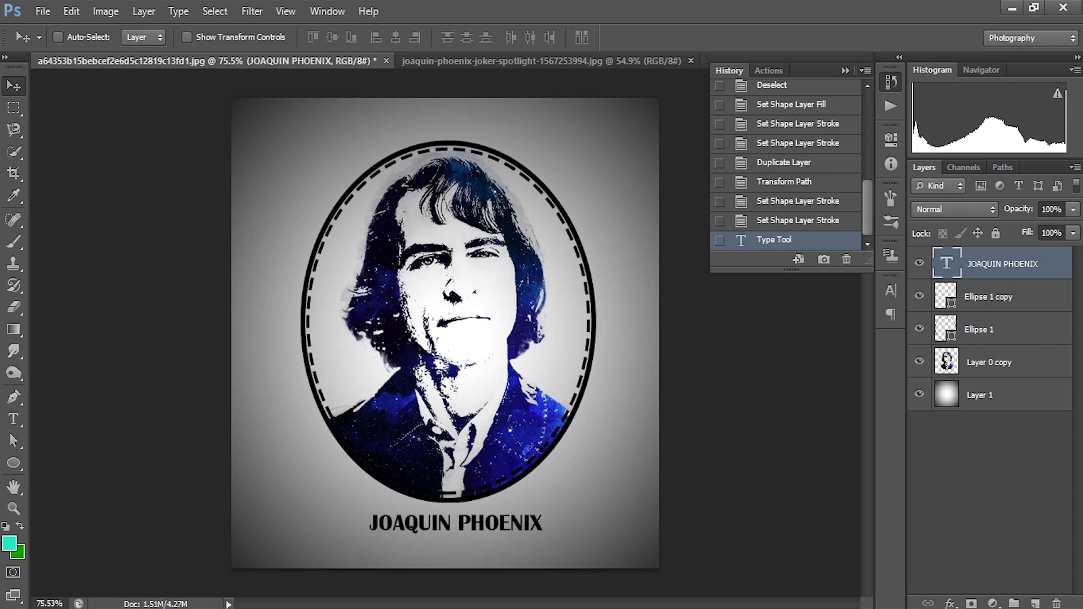
Combine the text layer and both ellipse layers into one smart object and check it by toggling its visibility
shift+click(1001, 329)
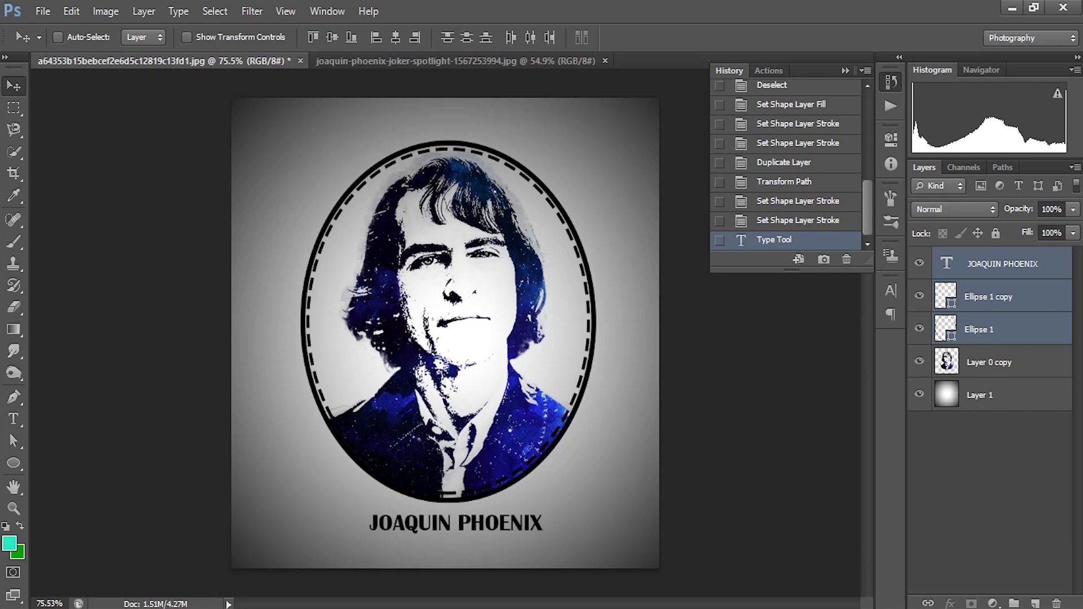
right_click(988, 329)
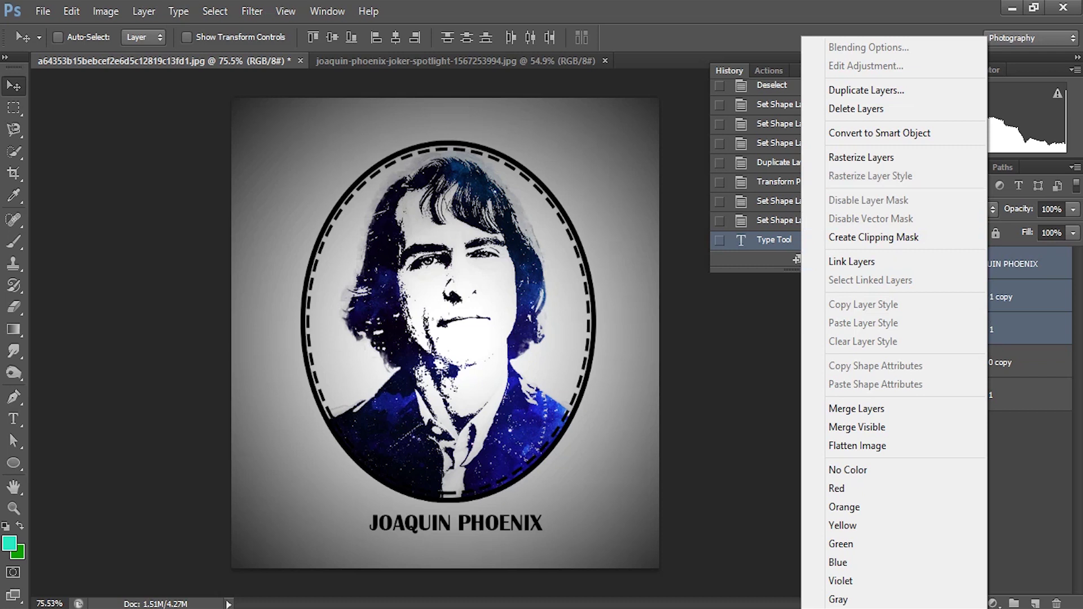
click(880, 134)
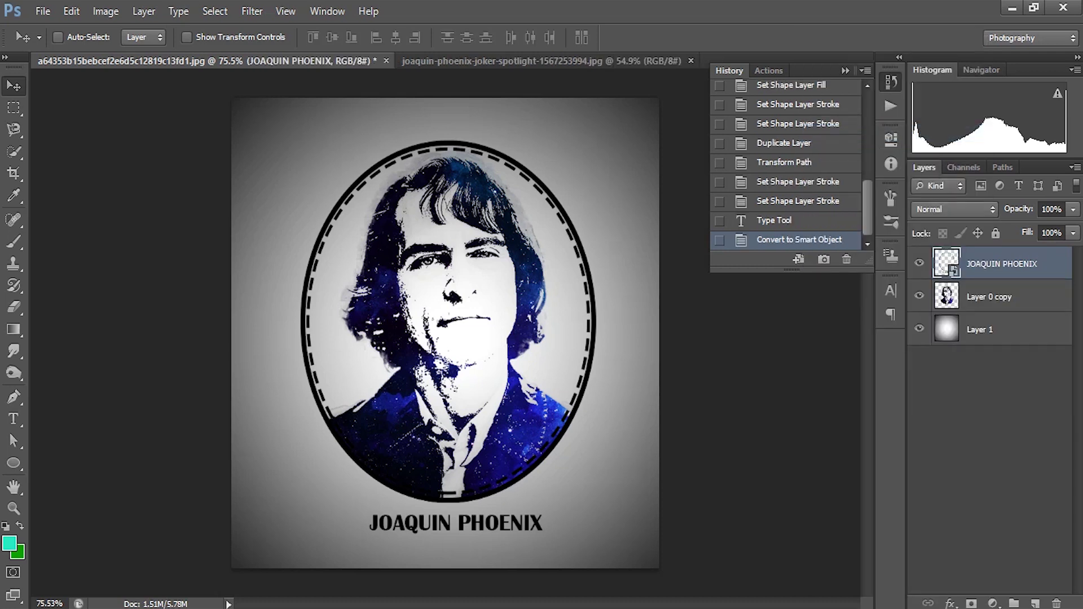
click(919, 263)
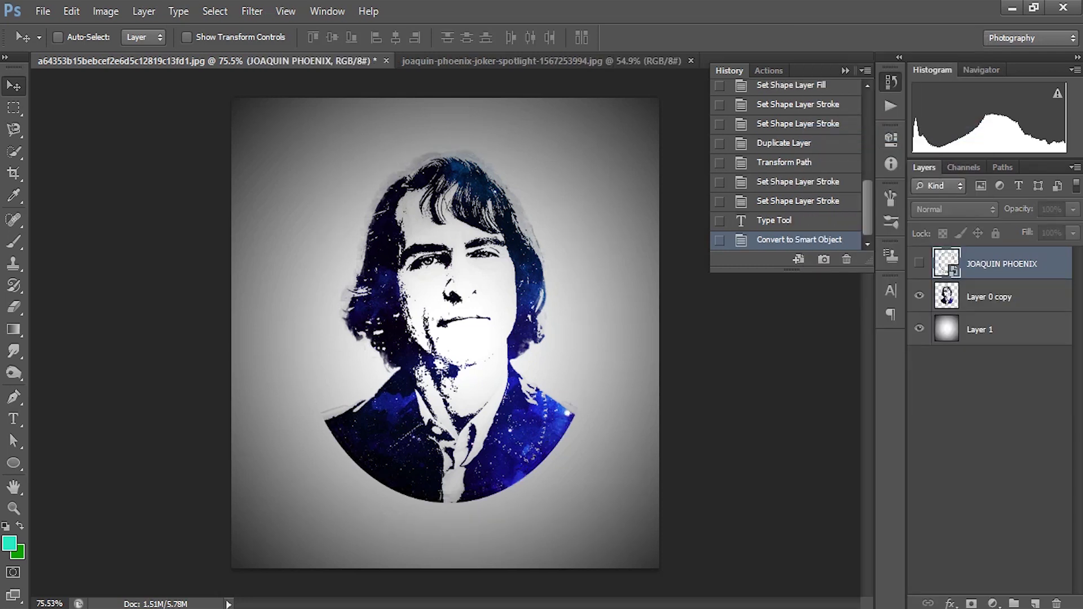
click(919, 263)
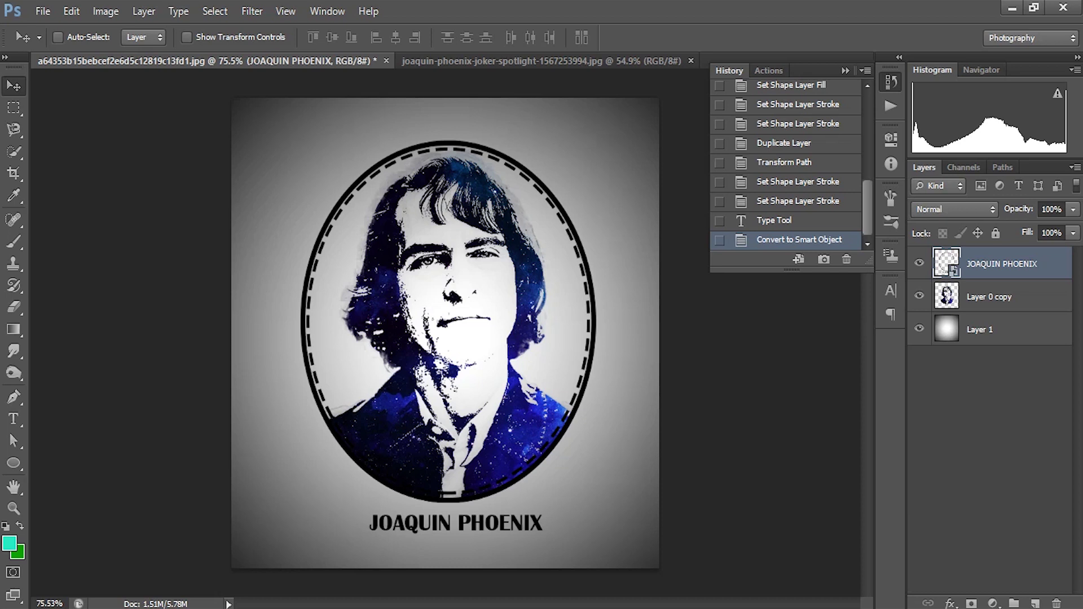
Float the portrait document and open the galaxy image thumb-1920-659468.jpg in its own separate window
drag(208, 61, 269, 115)
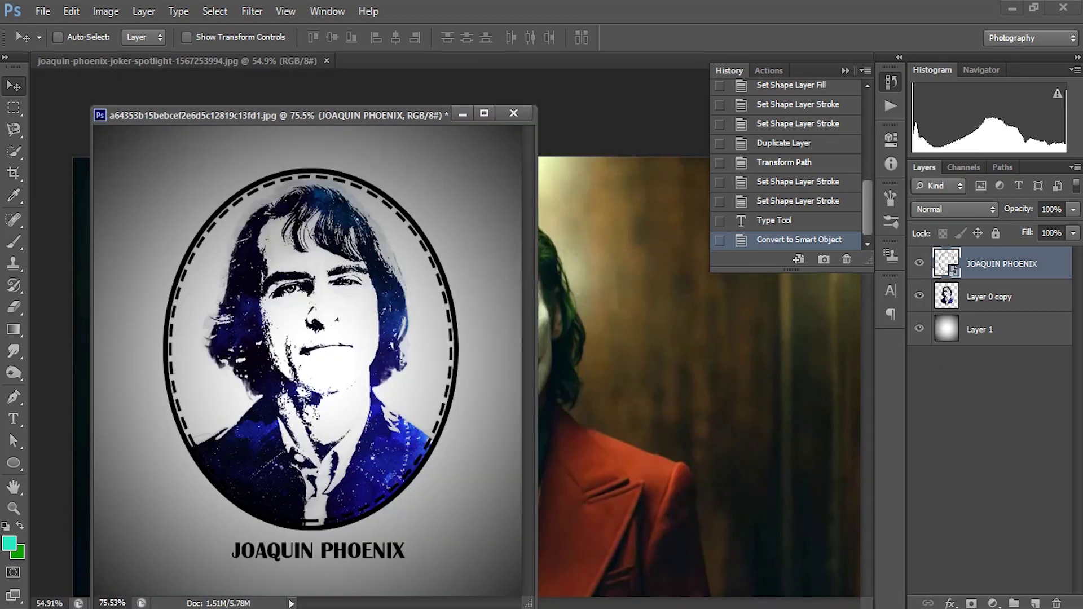
click(43, 11)
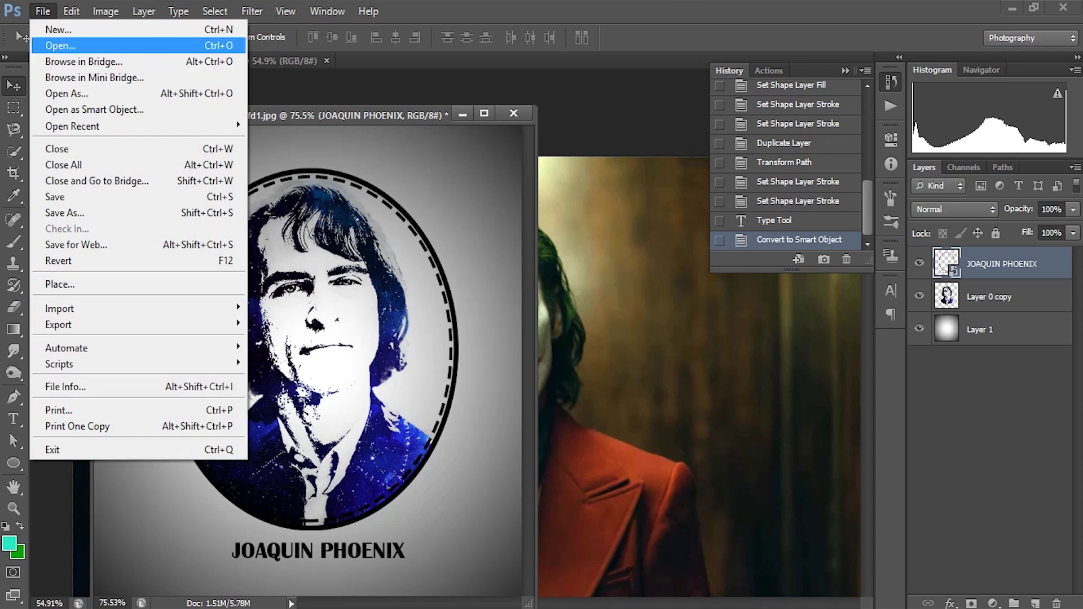
click(62, 43)
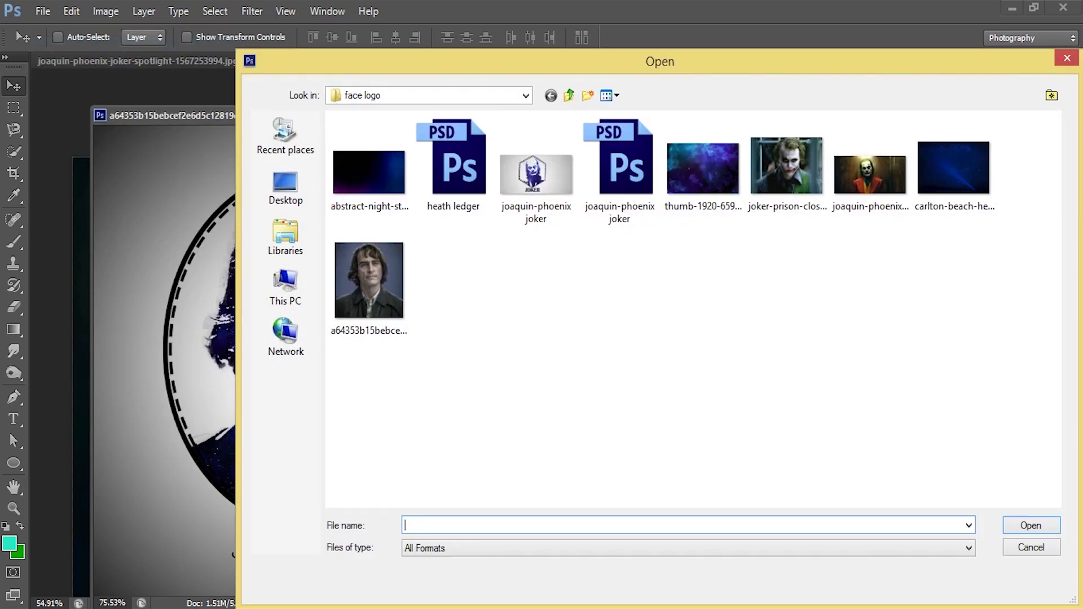
double_click(702, 168)
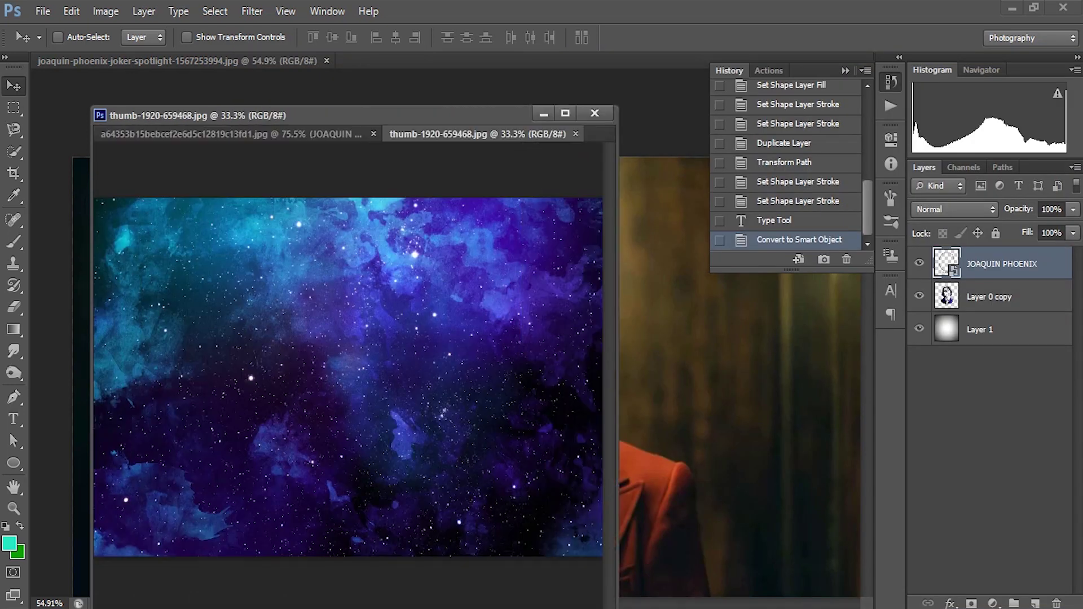
drag(482, 133, 592, 193)
Copy the galaxy image into the portrait document over the whole canvas and clip it to the JOAQUIN PHOENIX smart object
drag(564, 361, 395, 350)
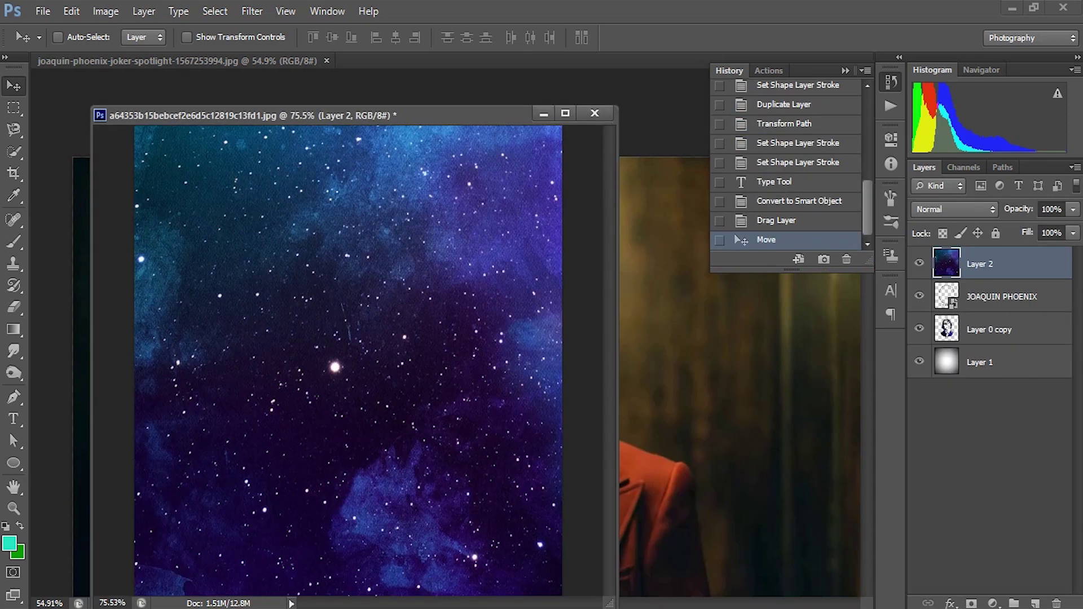
drag(427, 330, 460, 375)
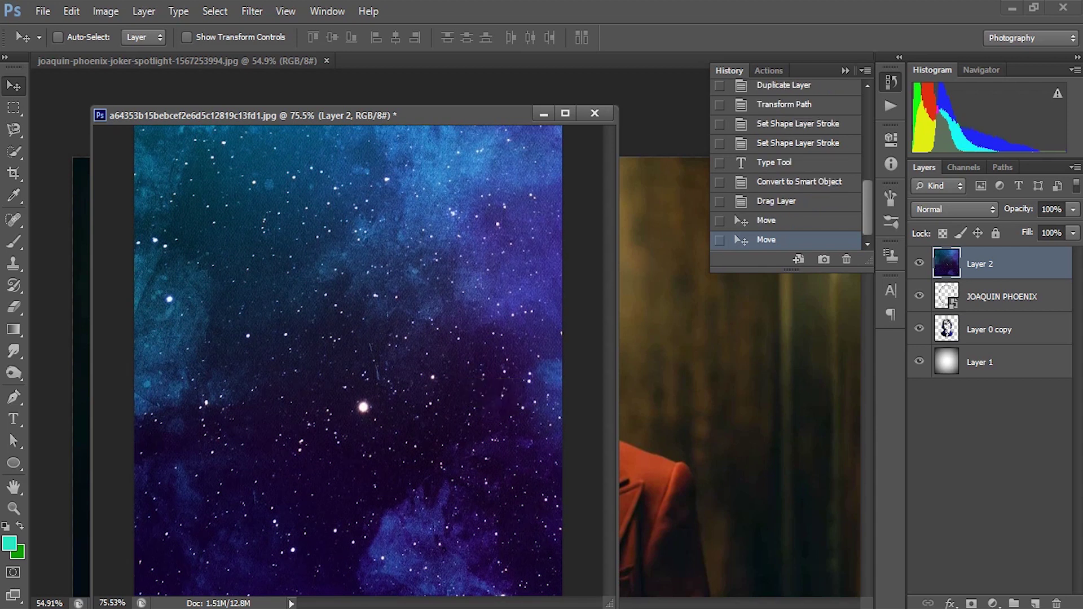
right_click(986, 263)
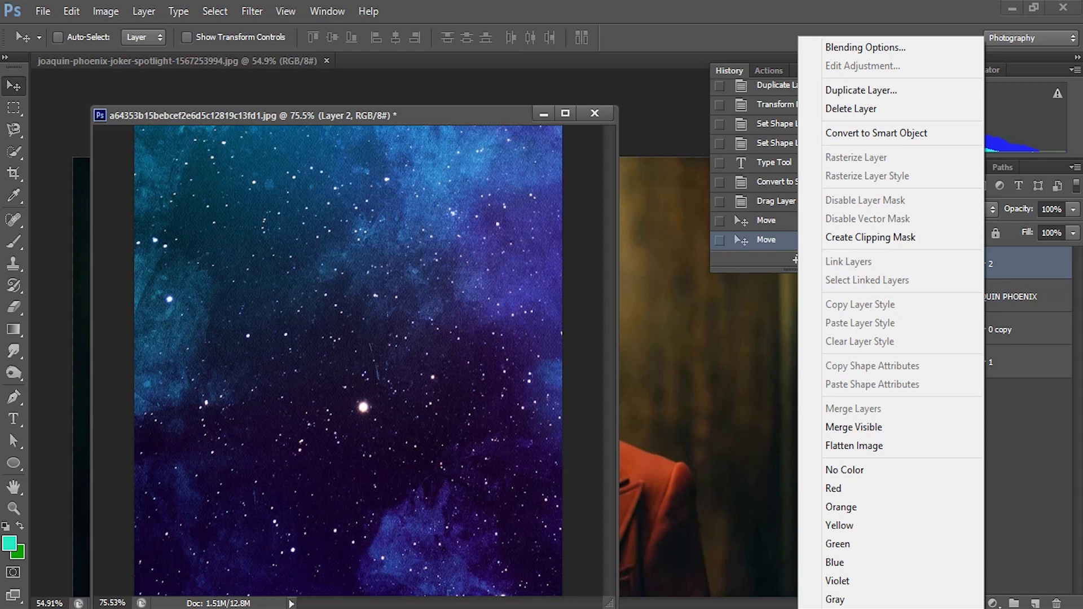
click(870, 236)
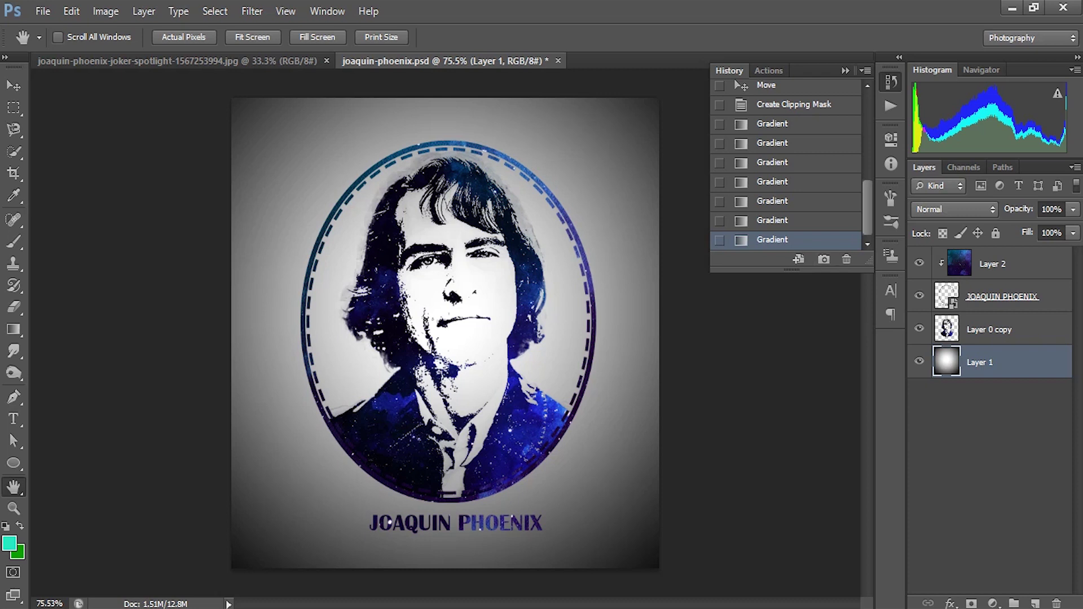
Go back in the history to the original photo and the first shape fill state to review the progress
scroll(787, 164, up, 10)
click(802, 93)
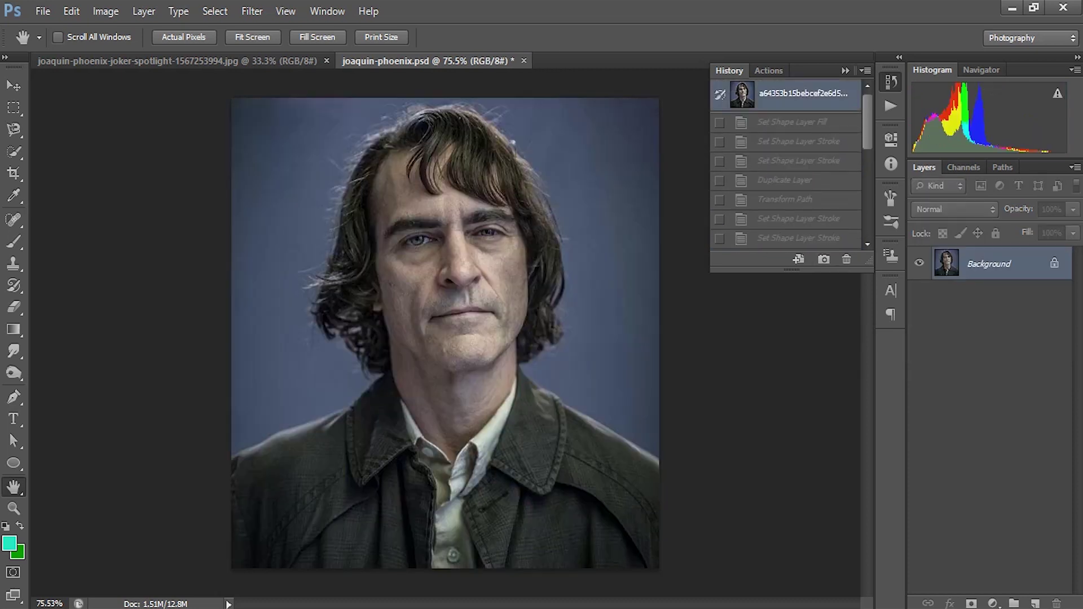
click(791, 122)
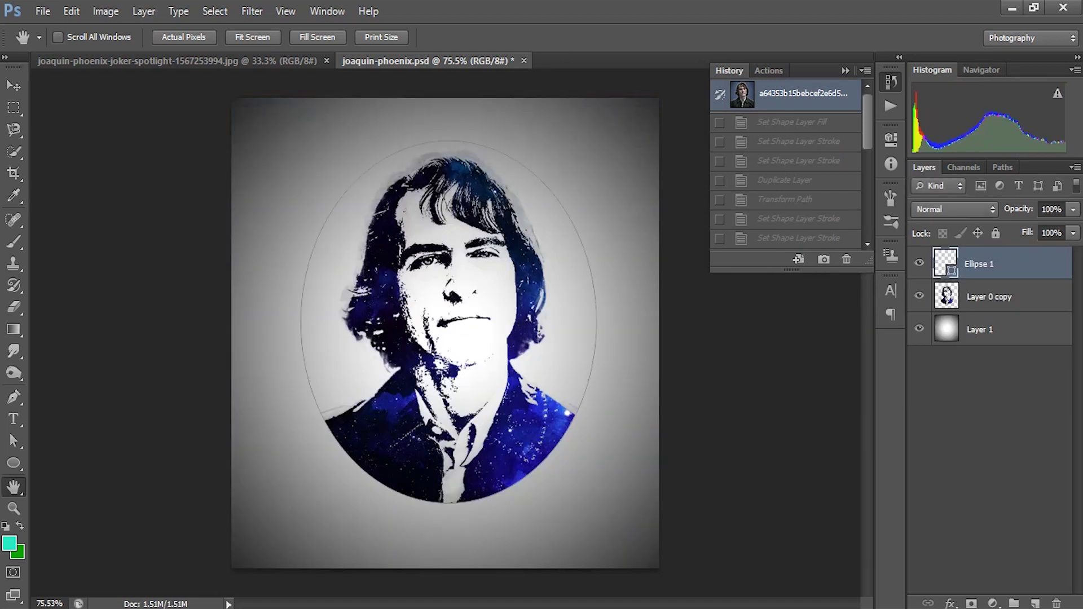
Step forward through the portrait's history from the first stroke states to the final Gradient state and close the history
click(797, 160)
click(783, 180)
key(ctrl+shift+z)
key(ctrl+shift+z)
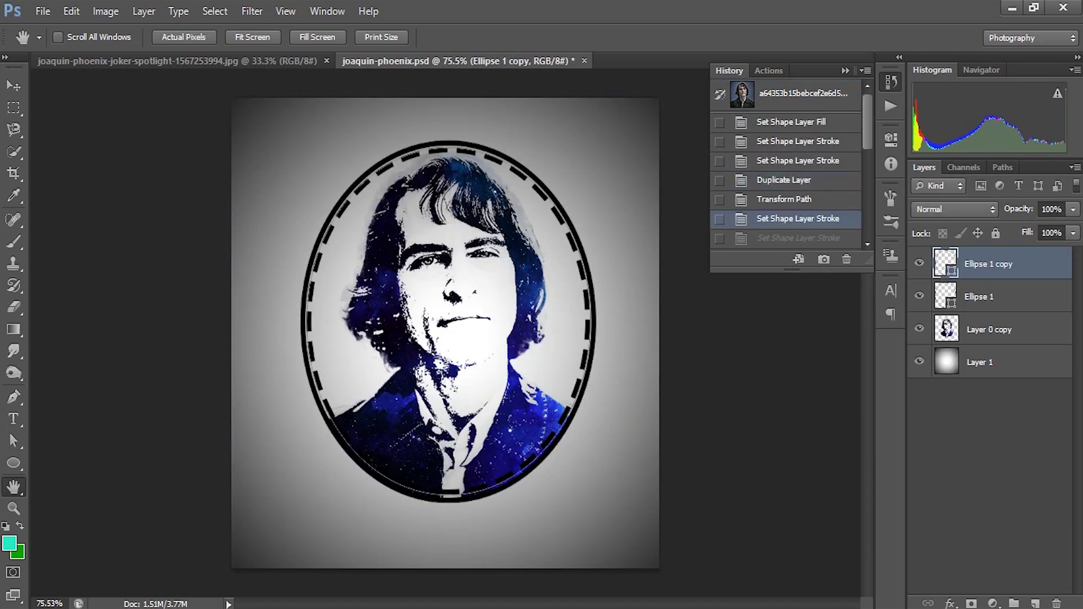
key(ctrl+shift+z)
scroll(785, 164, down, 5)
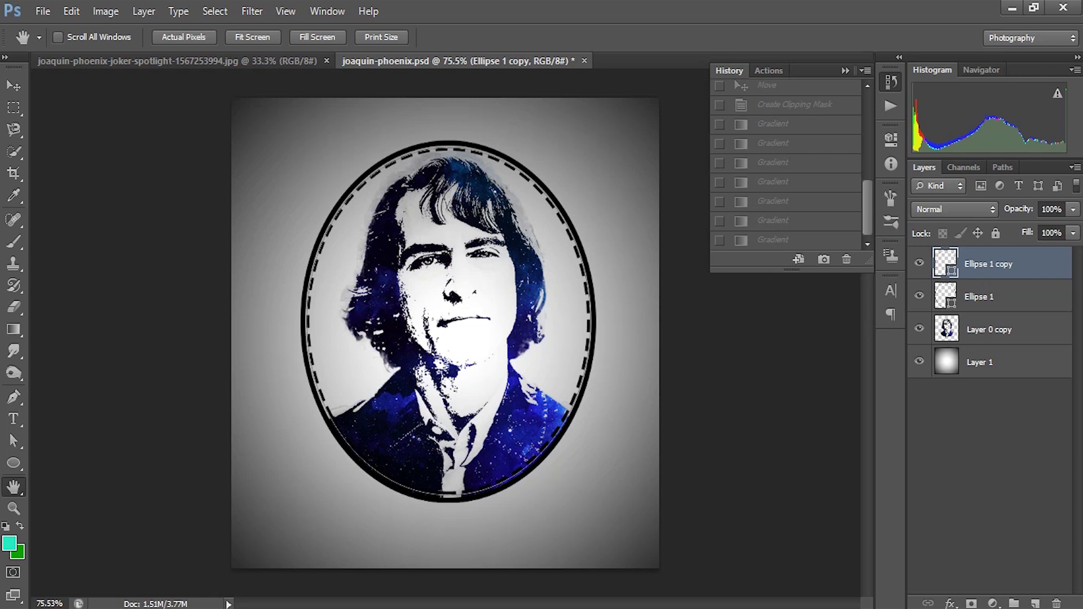
click(785, 239)
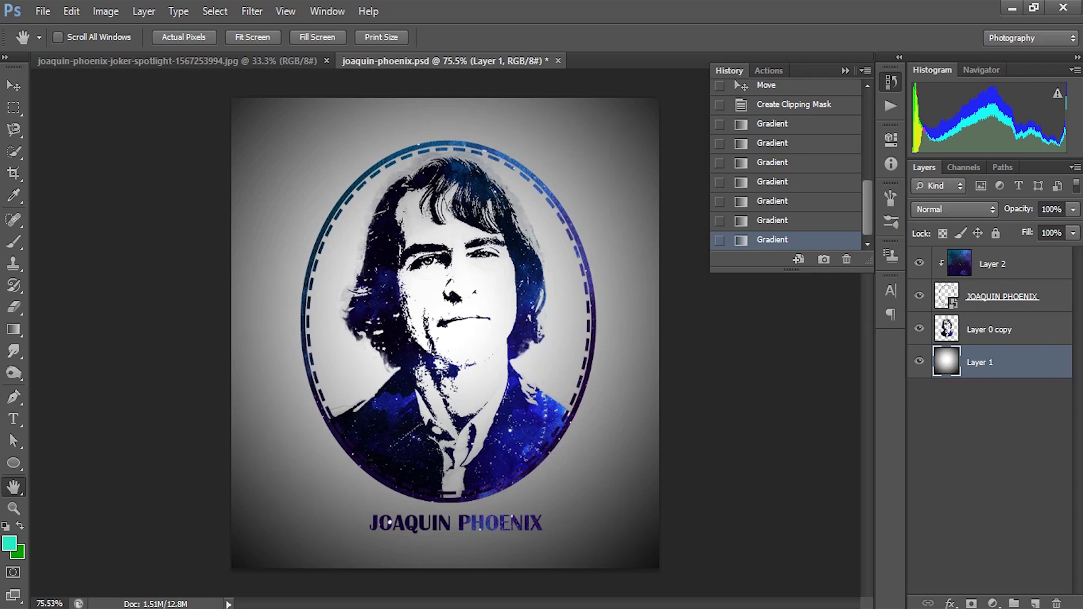
click(845, 69)
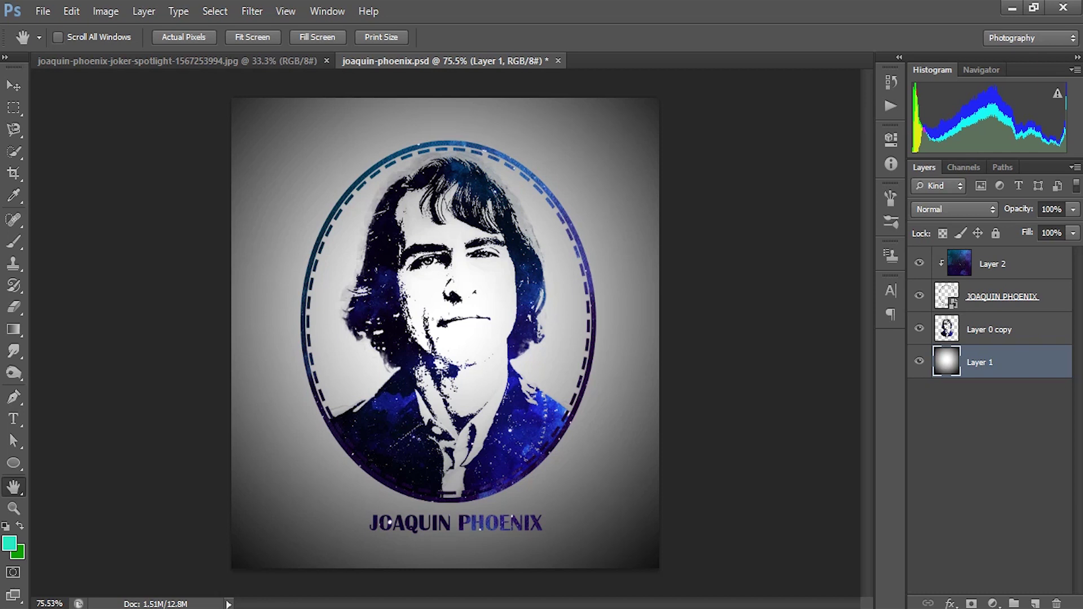
Switch to the joaquin-phoenix-joker-spotlight photo and examine the painted face and red suit up close
click(177, 61)
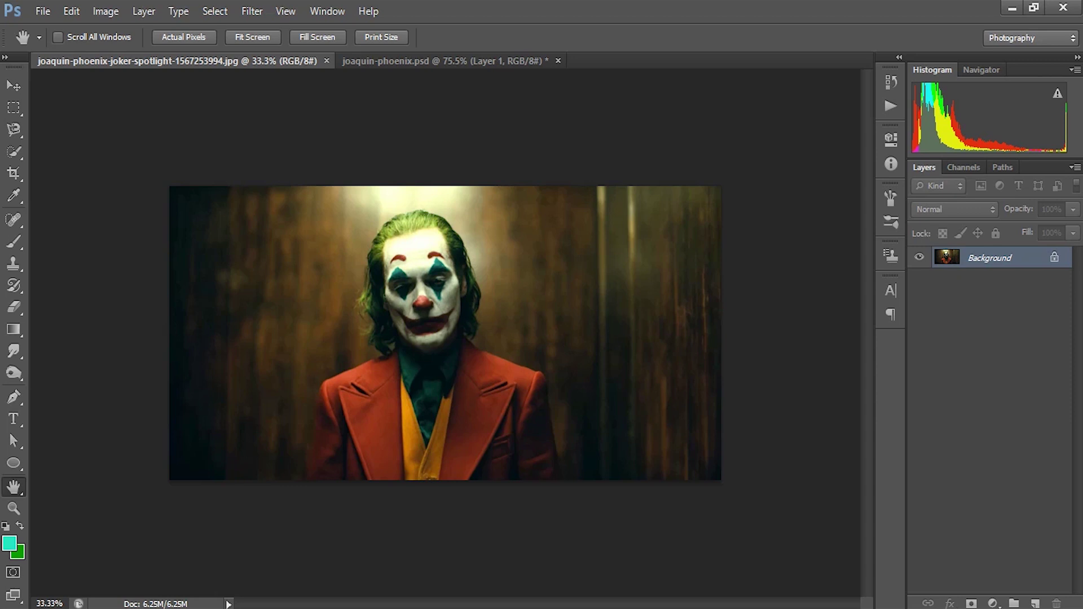
key(v)
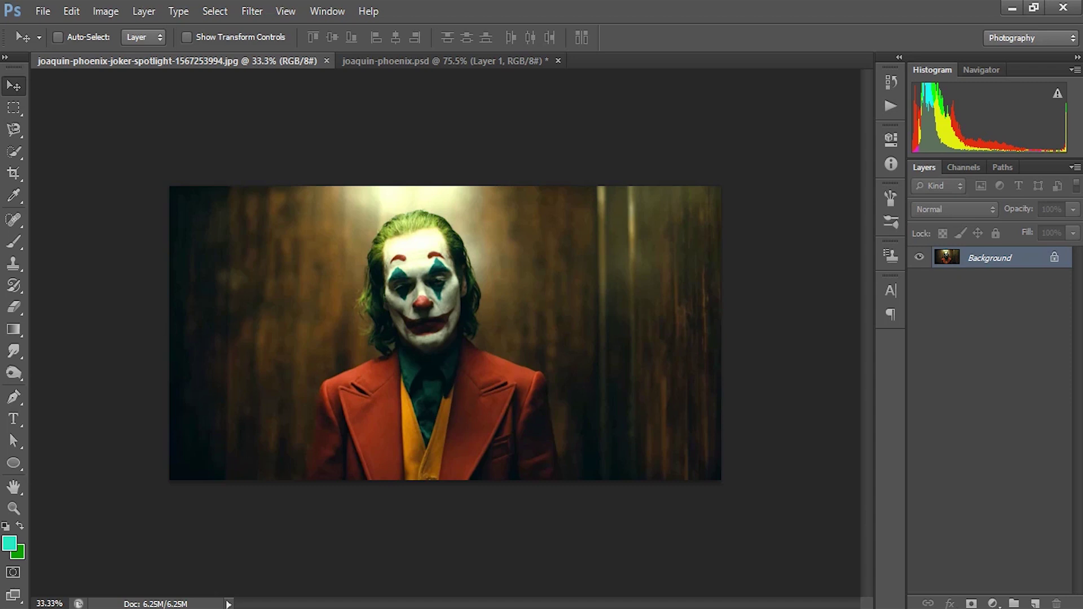
key(z)
drag(338, 332, 428, 412)
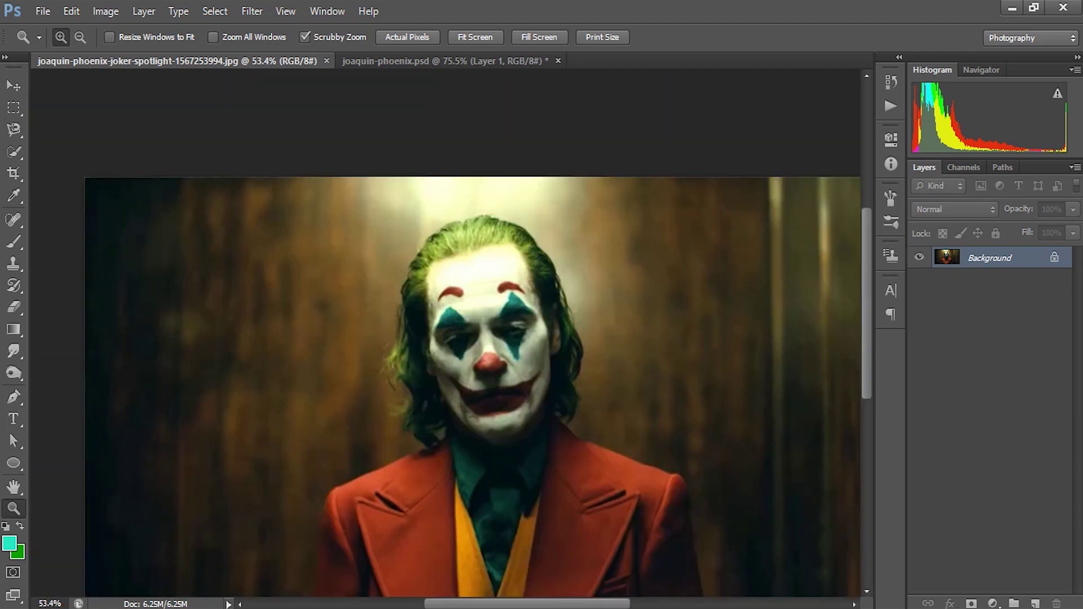
scroll(444, 333, down, 3)
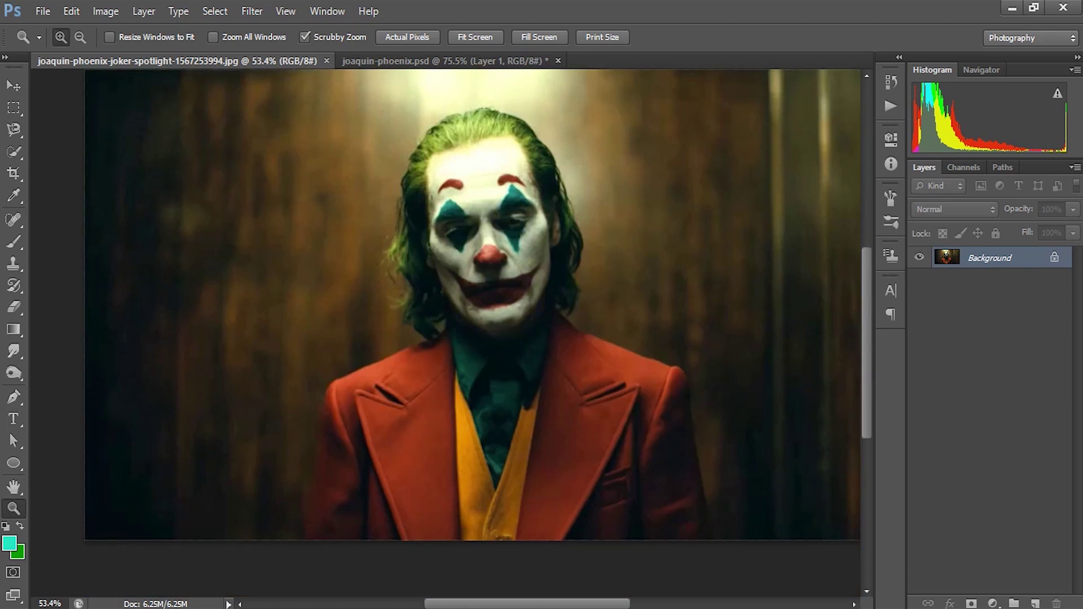
scroll(444, 333, right, 3)
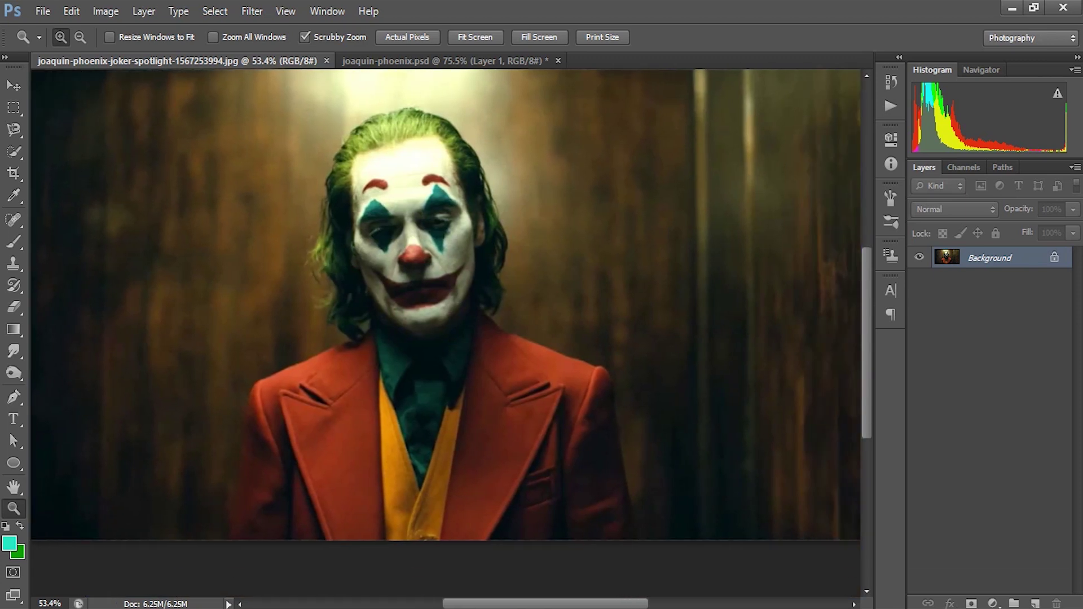
scroll(446, 322, up, 1)
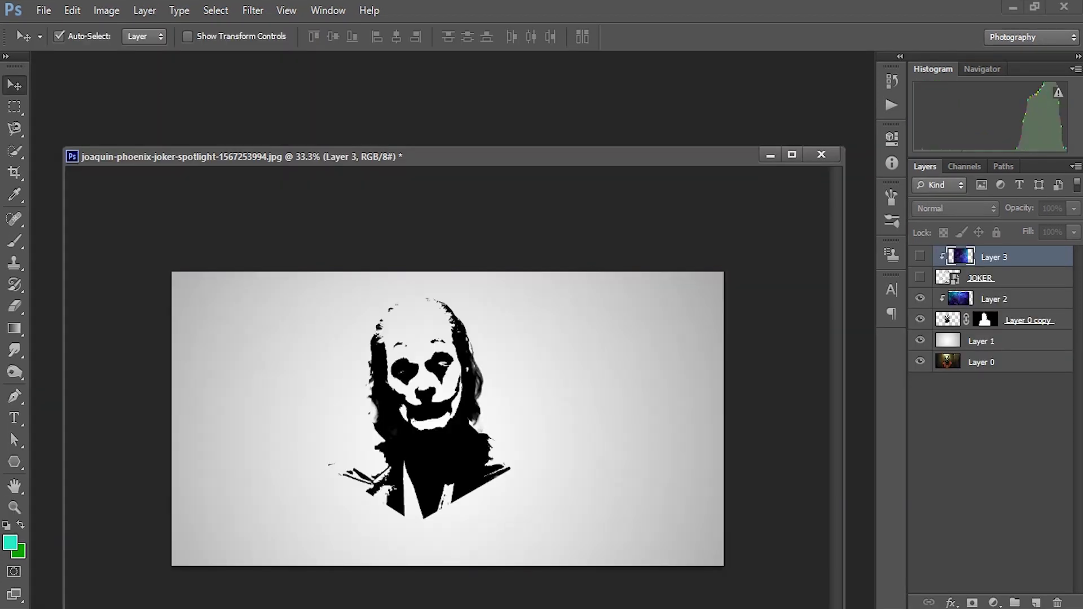
Compare the original Joker spotlight photo with its final Nudge state in the history, ending on the finished hexagon artwork
click(891, 81)
key(ctrl+z)
key(ctrl+z)
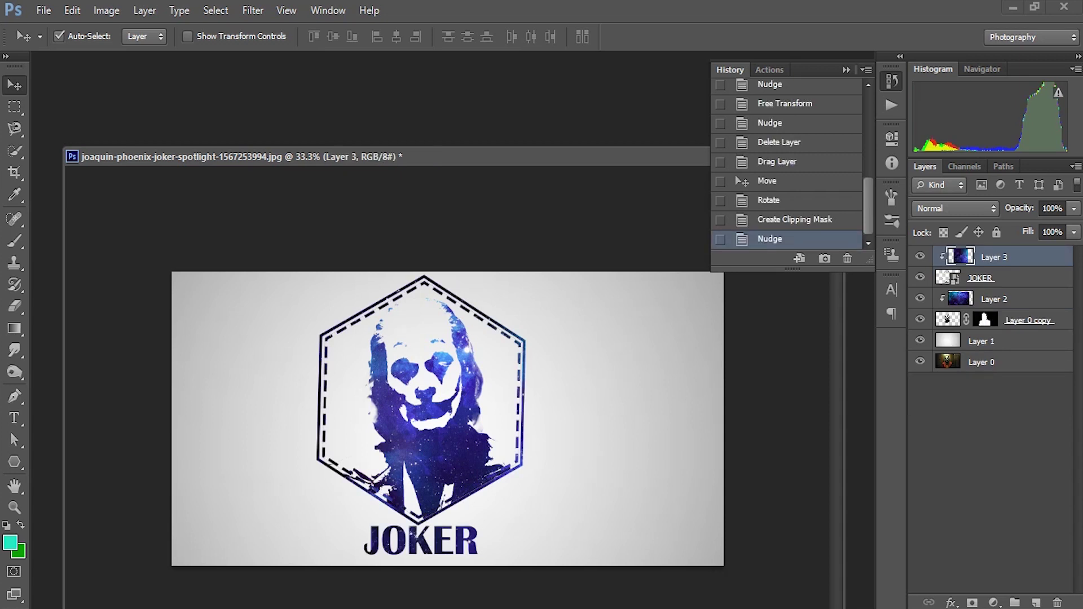
scroll(787, 163, up, 5)
click(796, 87)
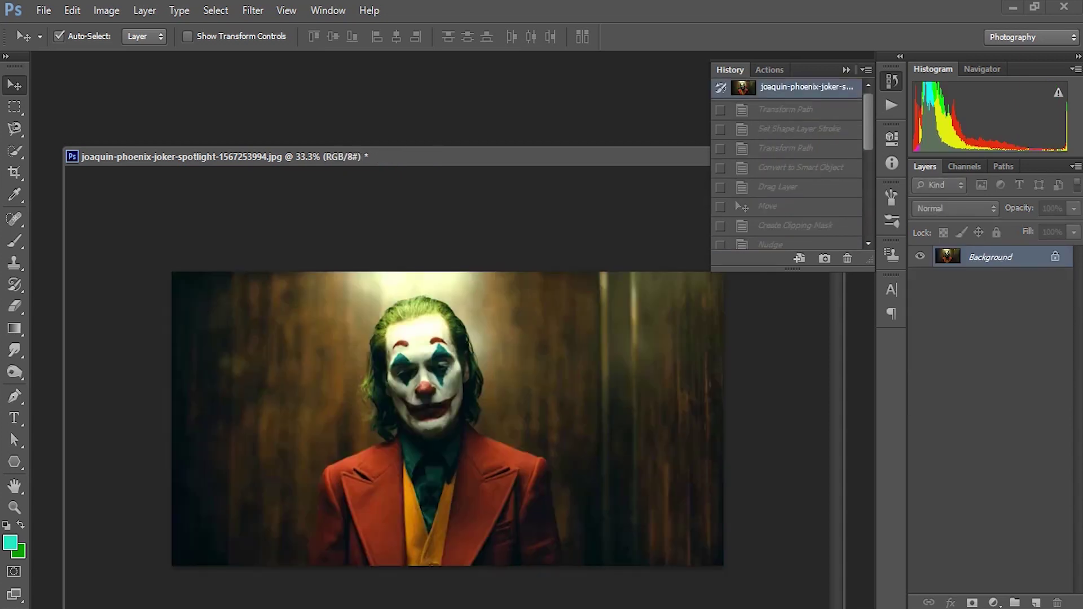
scroll(787, 163, down, 5)
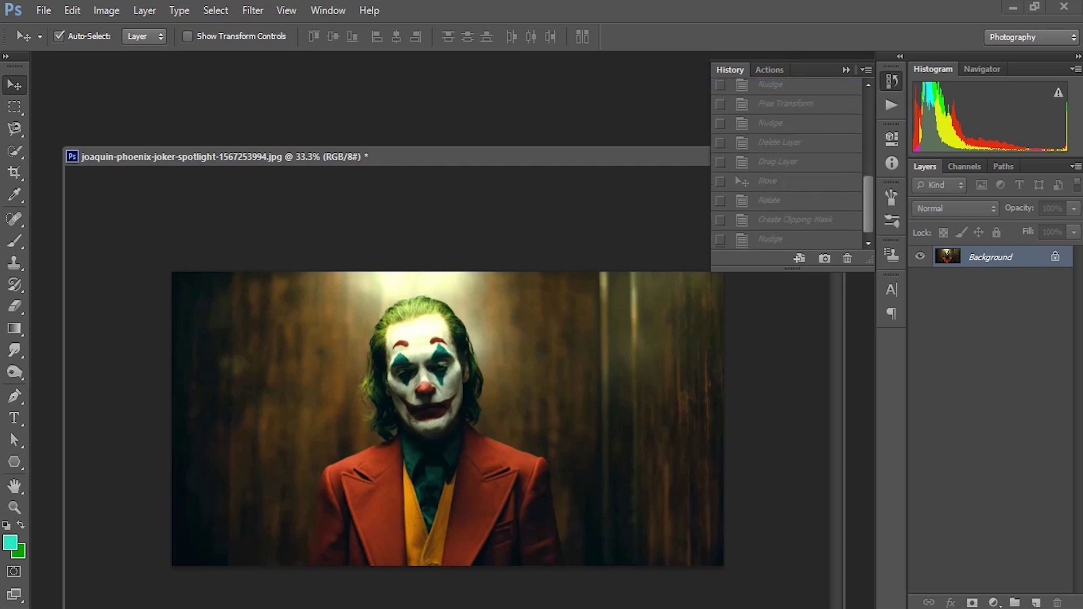
click(787, 239)
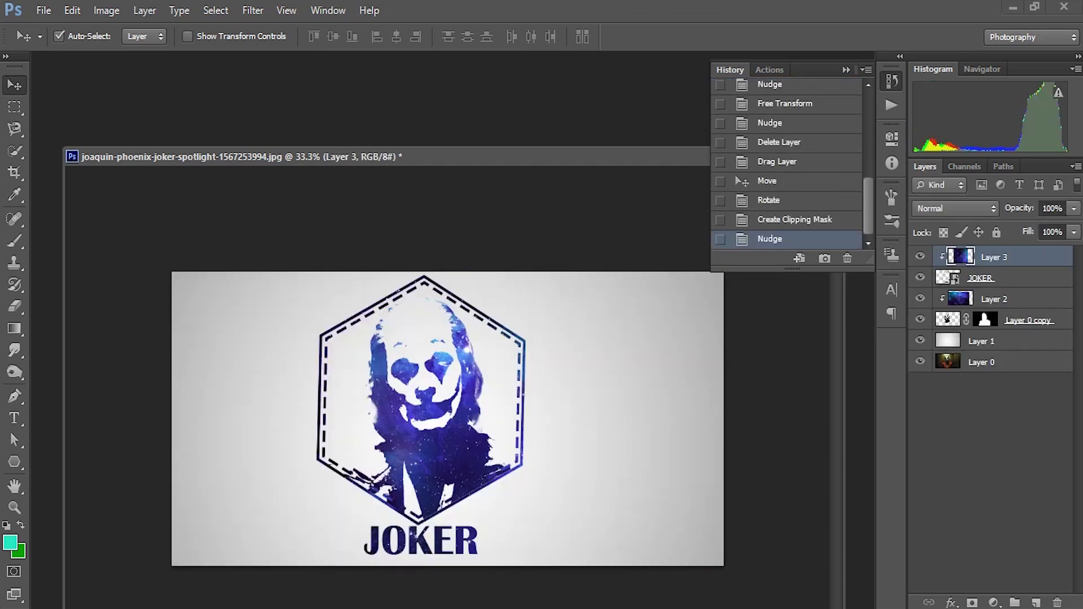
click(846, 70)
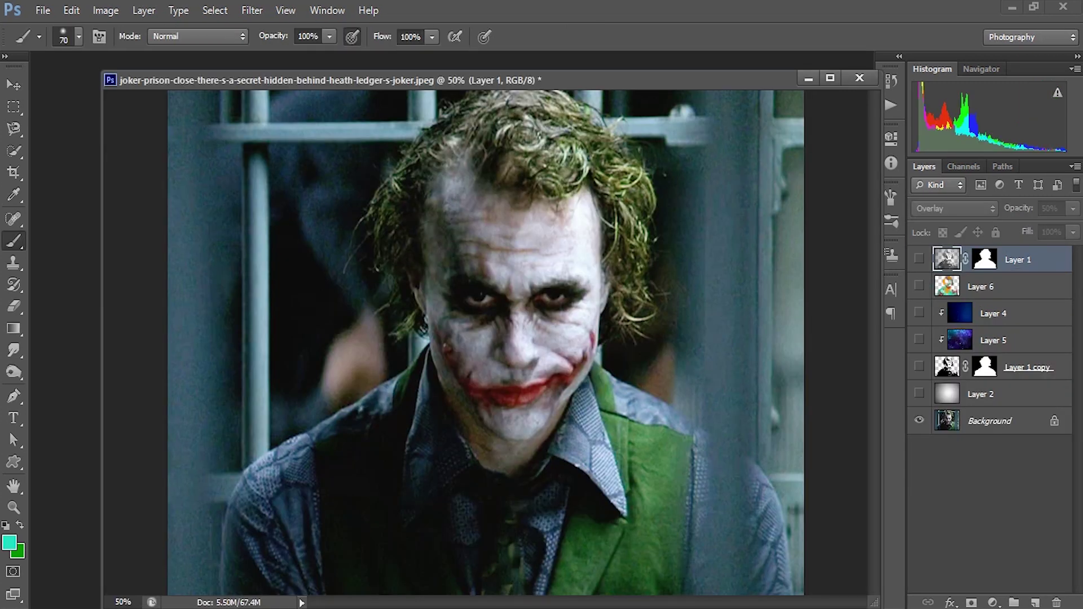
Review the joker-prison document's history at the original photo, the Master Opacity Change state and the last Layer Order state
click(892, 81)
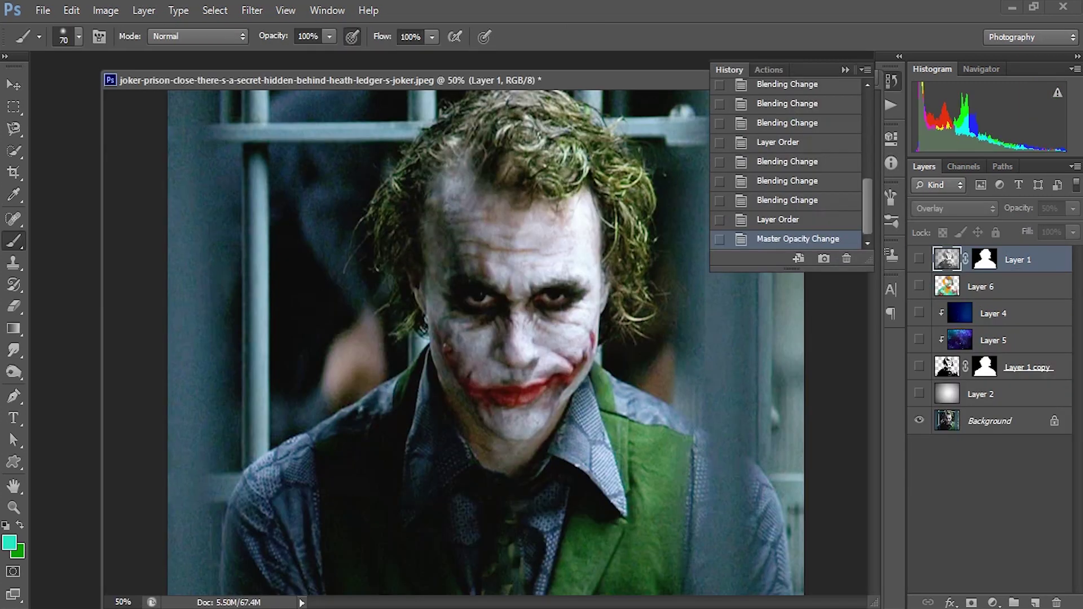
scroll(789, 163, up, 5)
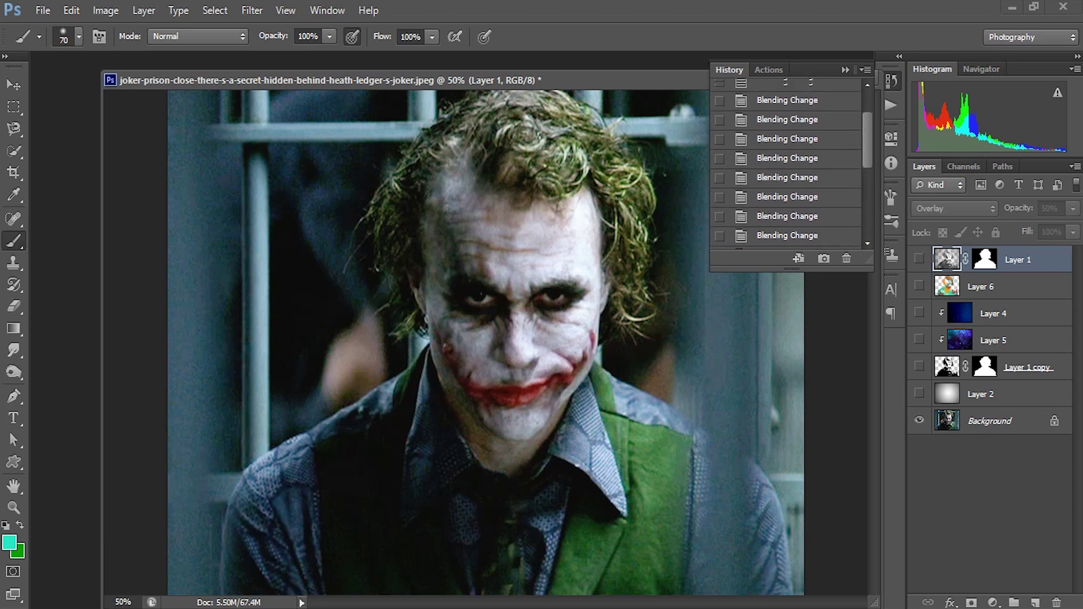
click(805, 91)
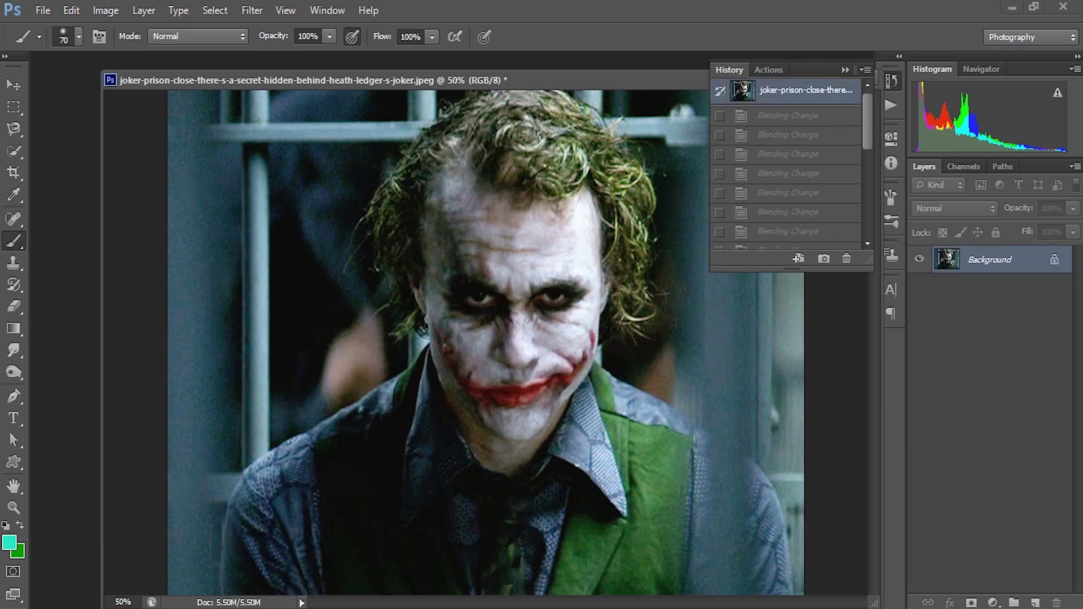
scroll(789, 163, down, 5)
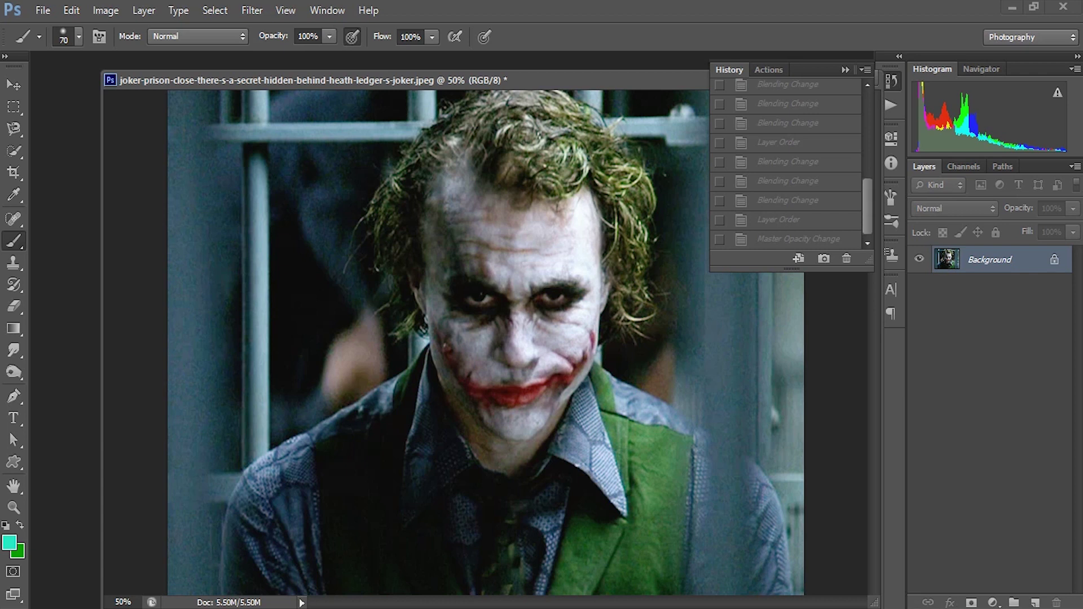
click(798, 239)
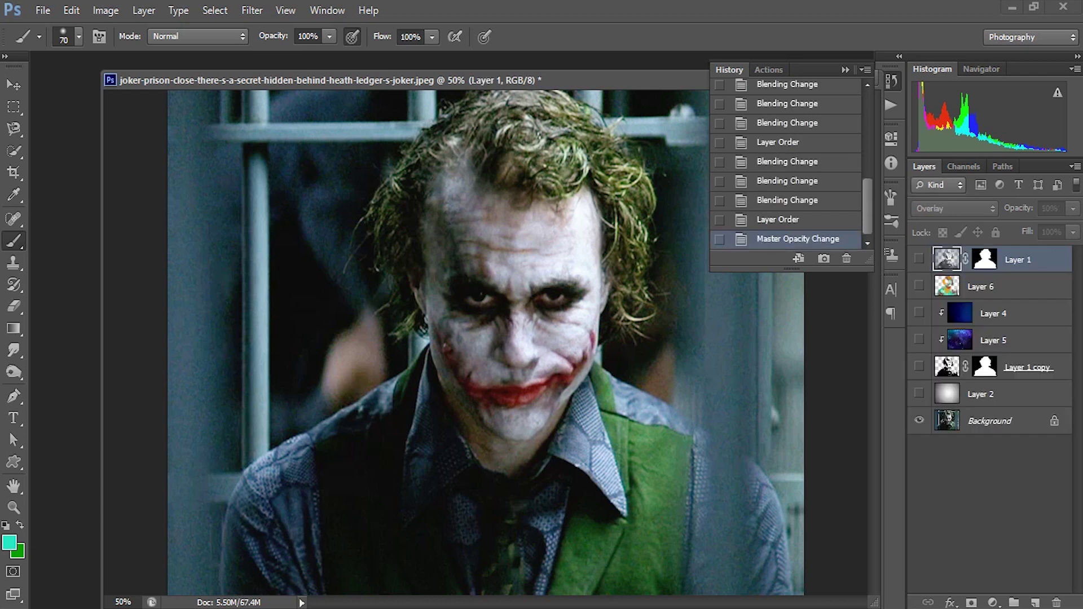
click(778, 219)
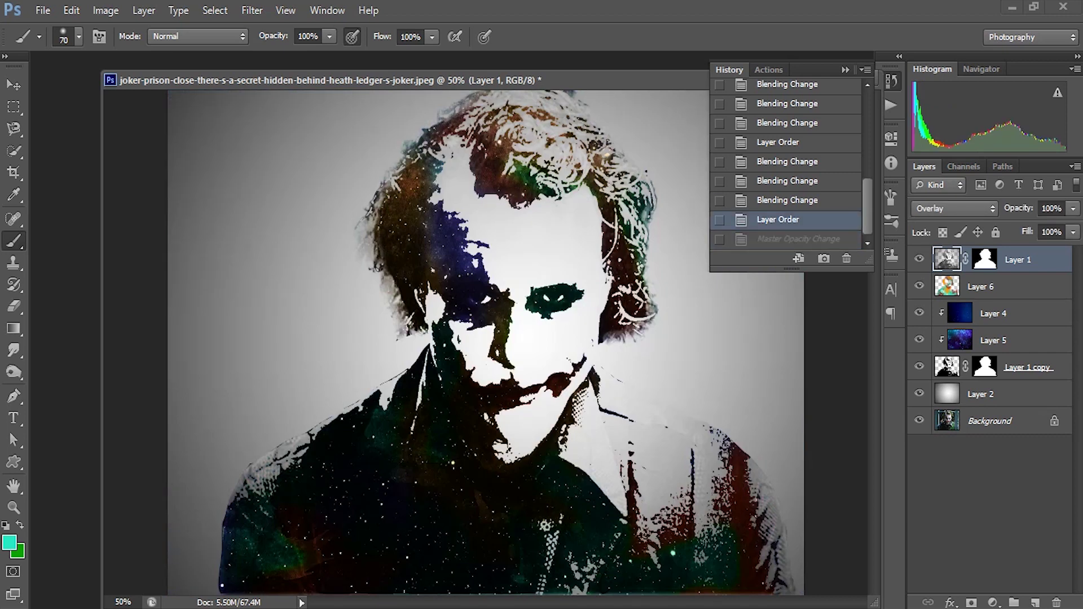
Alternate twice more between the original joker-prison photo and the last Layer Order state to compare before and after
scroll(787, 163, up, 4)
click(796, 91)
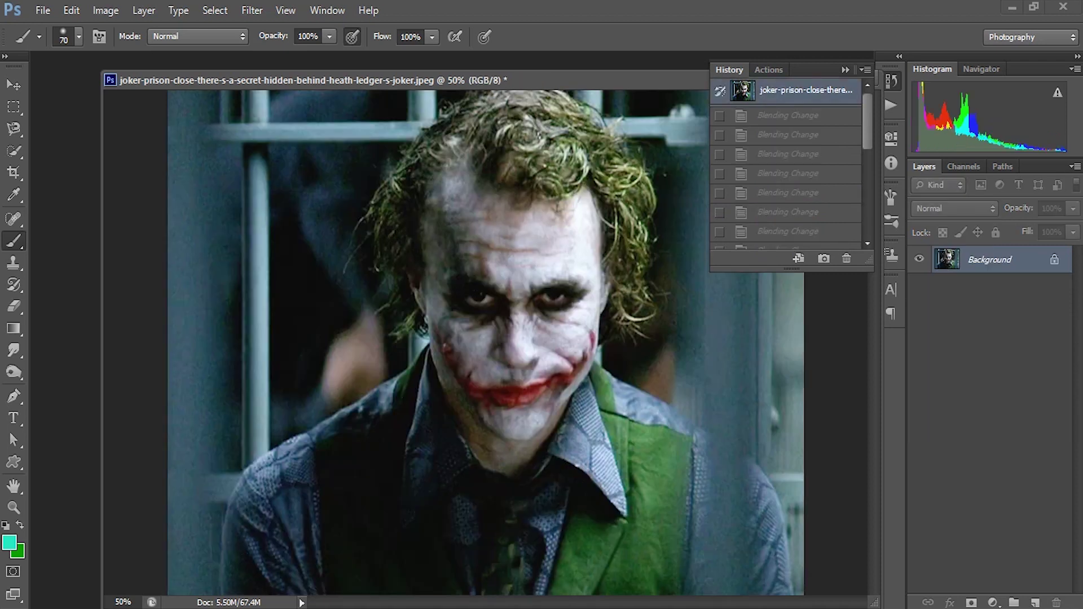
scroll(787, 164, down, 5)
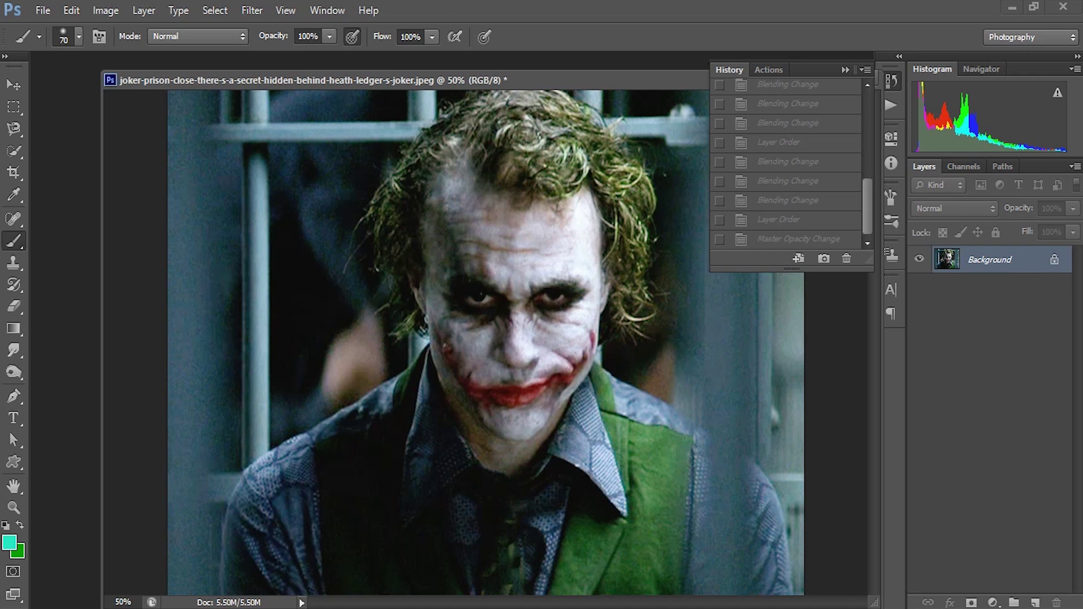
click(798, 239)
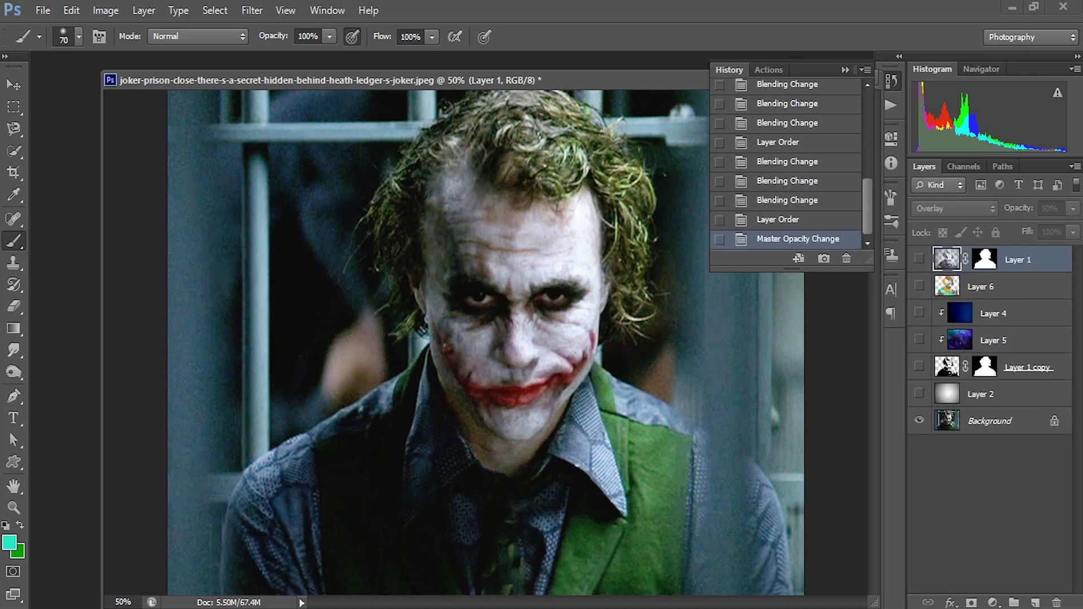
click(787, 219)
scroll(787, 164, up, 5)
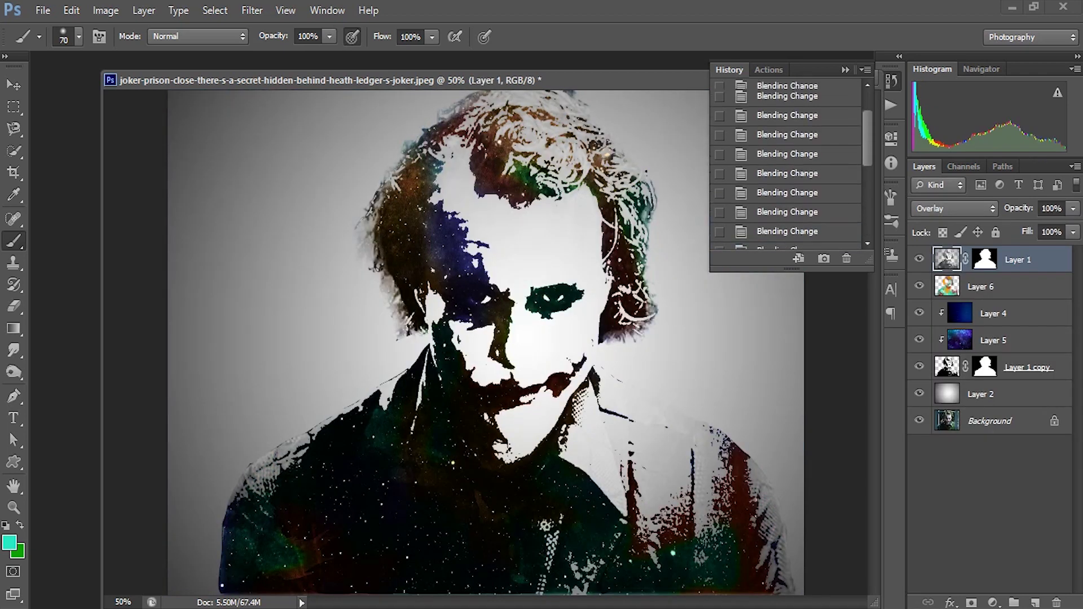
click(796, 90)
scroll(787, 163, down, 3)
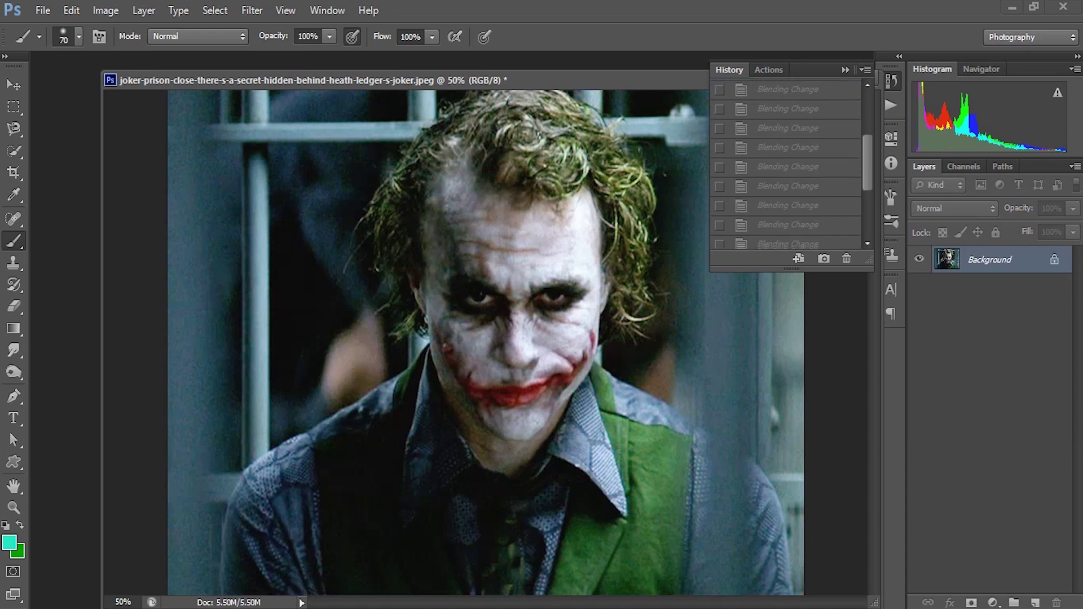
scroll(787, 163, down, 3)
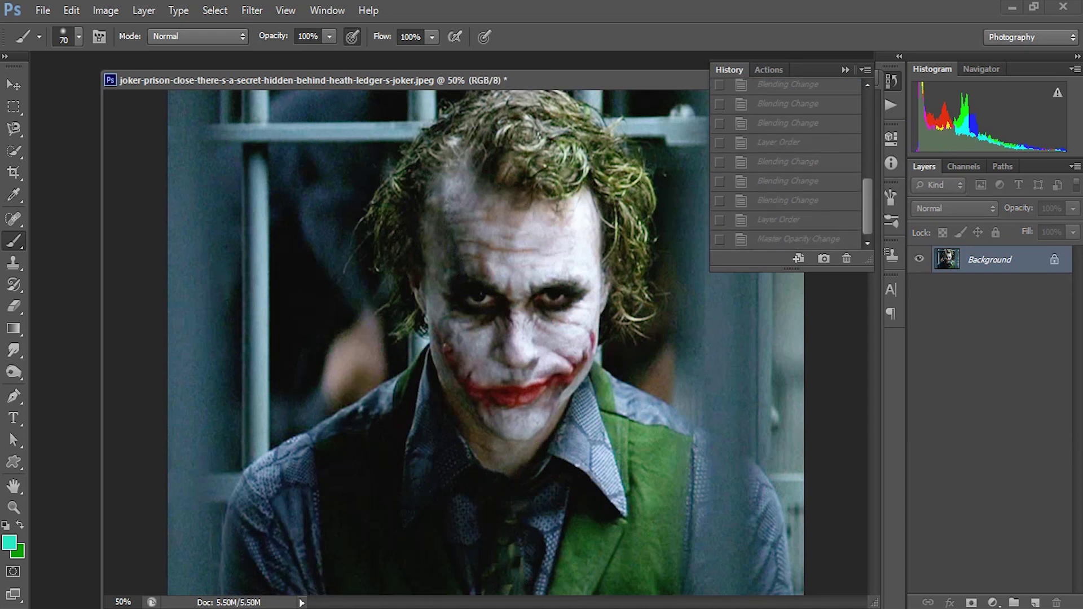
click(790, 220)
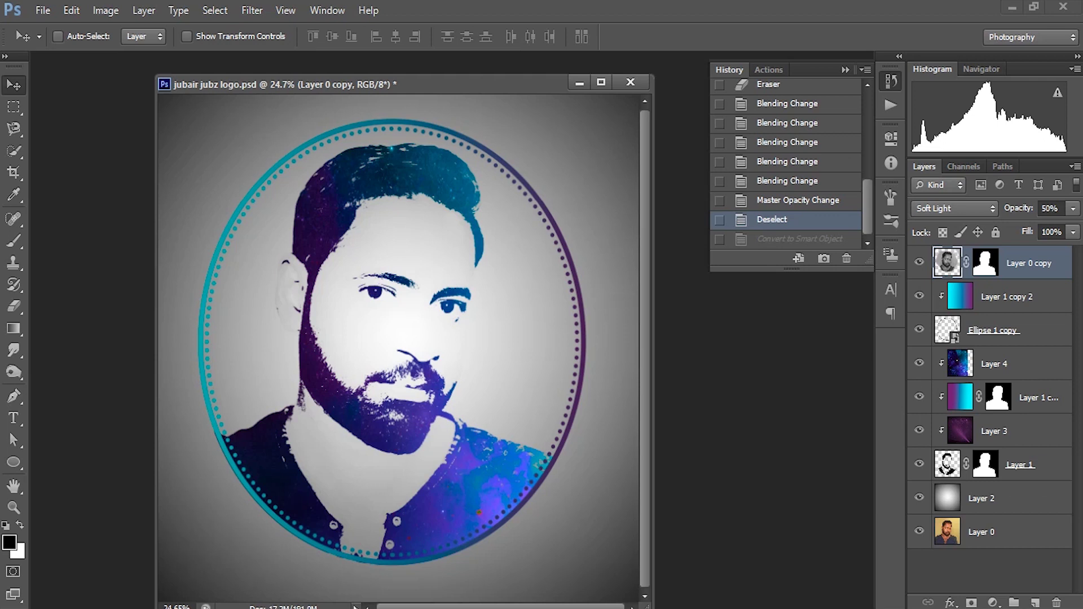
Hide the layers of the bearded man's oval artwork one by one from Layer 0 copy down to Layer 2, leaving only Layer 0
click(919, 262)
click(919, 295)
click(919, 330)
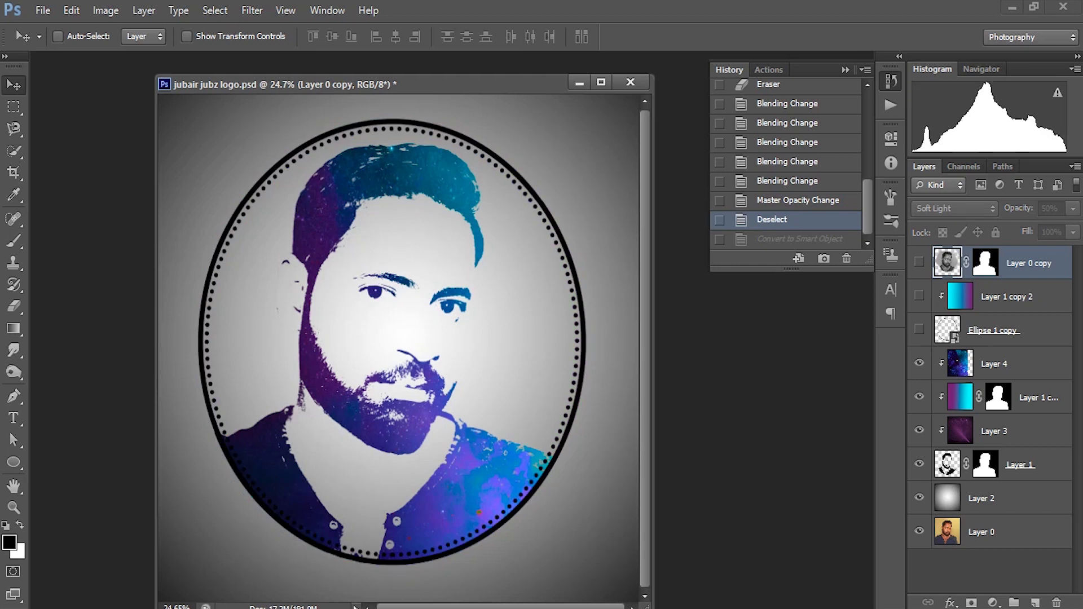
click(920, 364)
click(920, 396)
click(919, 431)
click(919, 464)
click(920, 497)
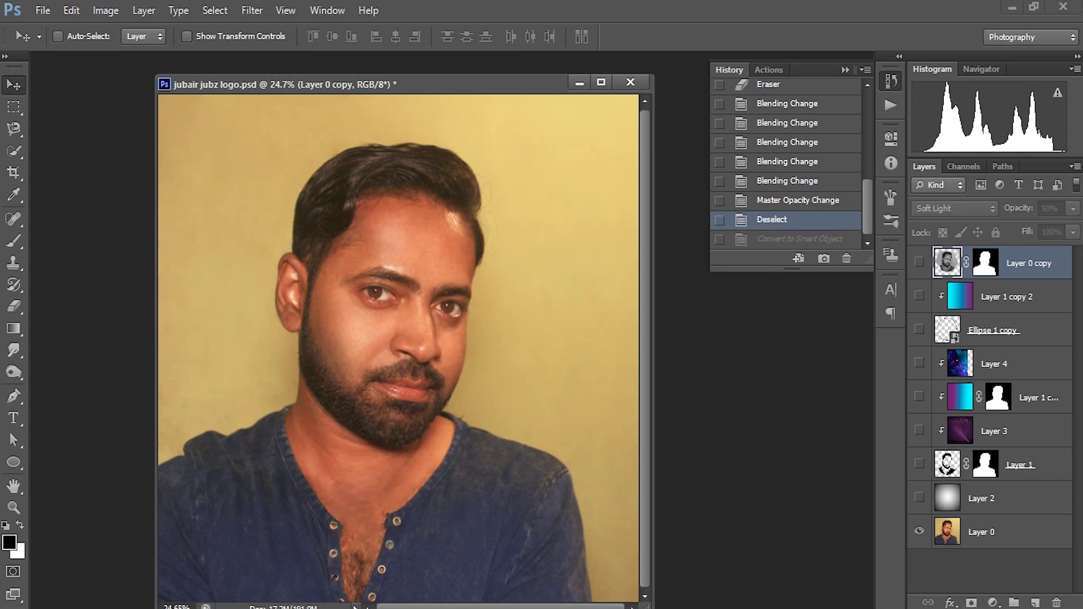
Show the artwork's layers again one by one from Layer 2 up to Layer 1 copy 2
click(920, 498)
click(919, 464)
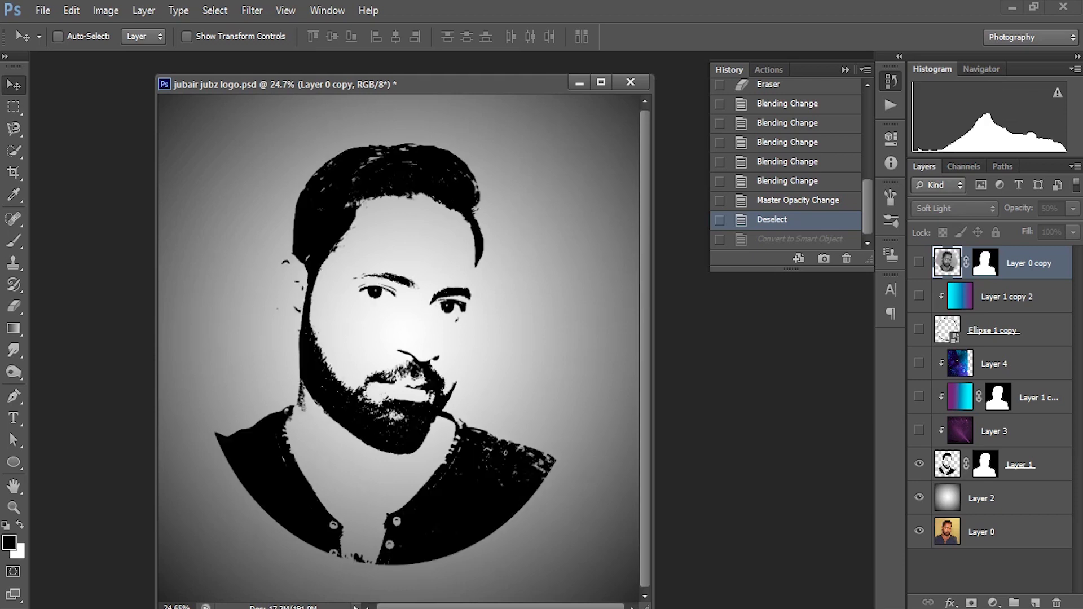
click(919, 431)
click(920, 397)
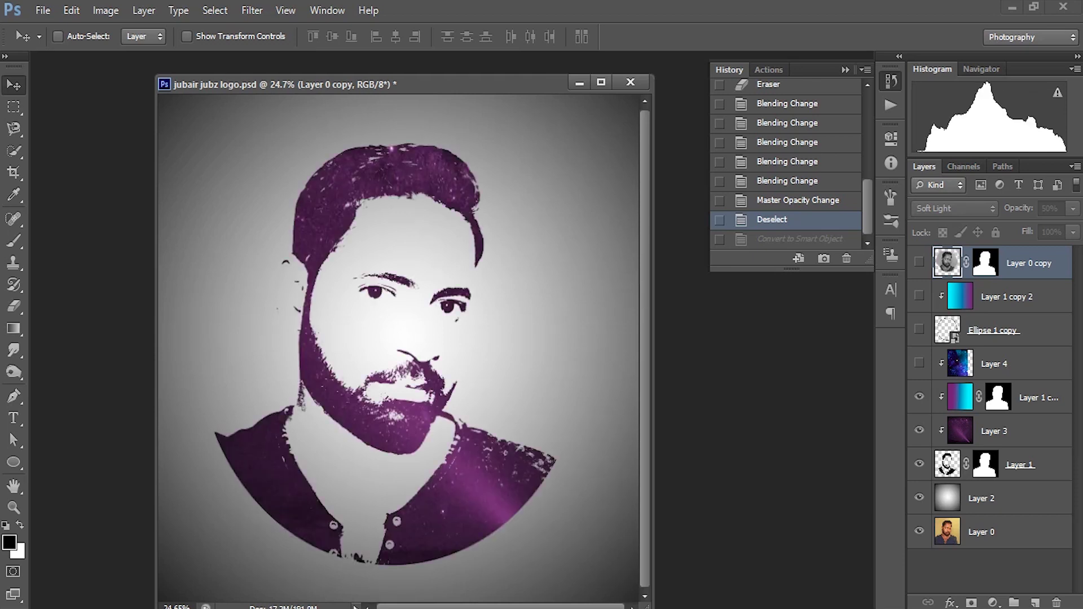
click(919, 363)
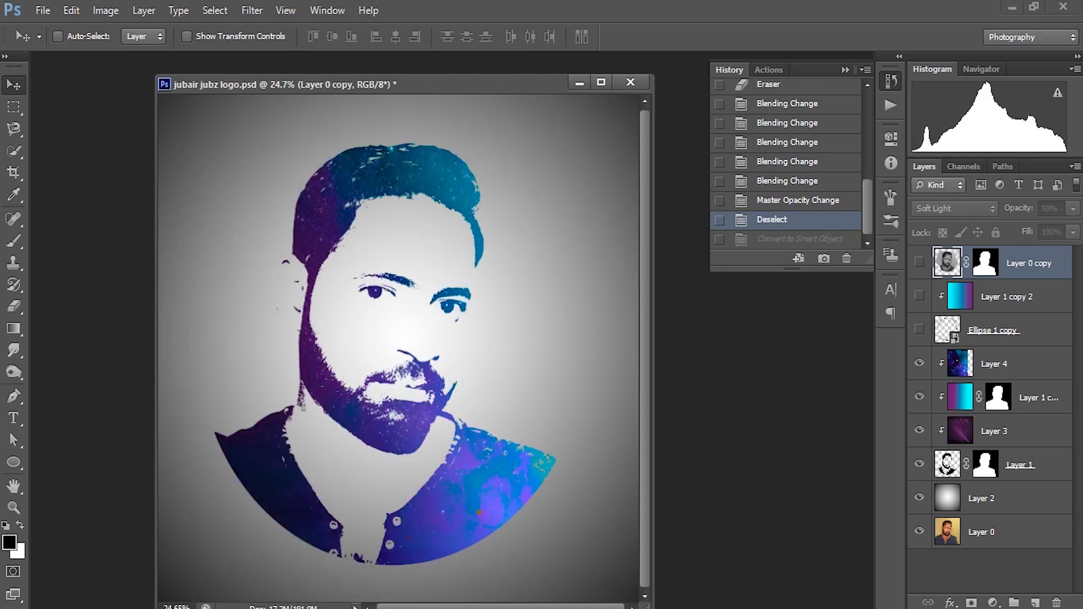
click(919, 329)
click(920, 296)
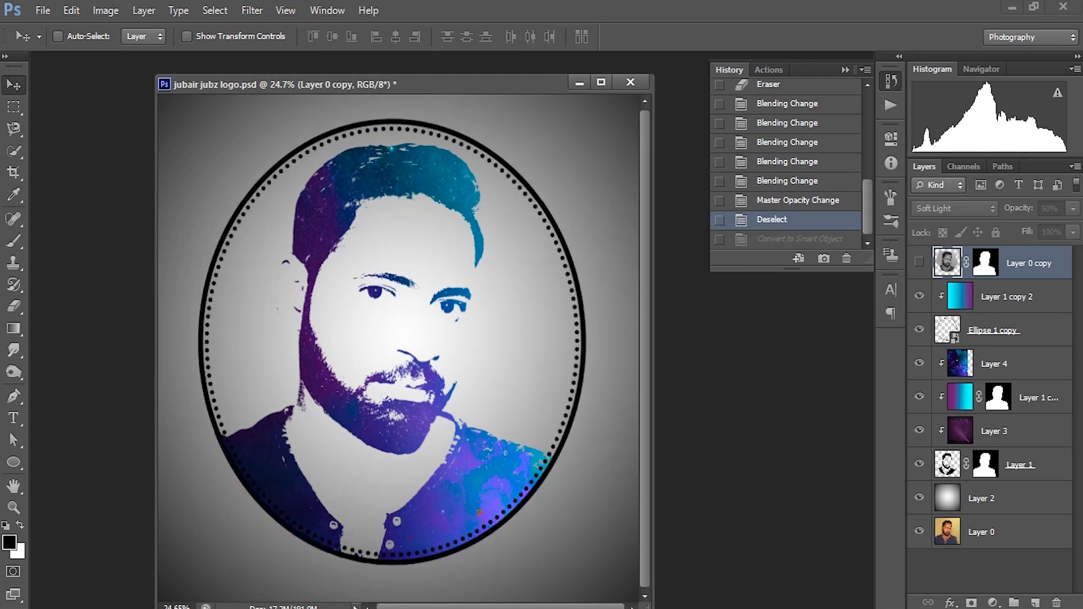